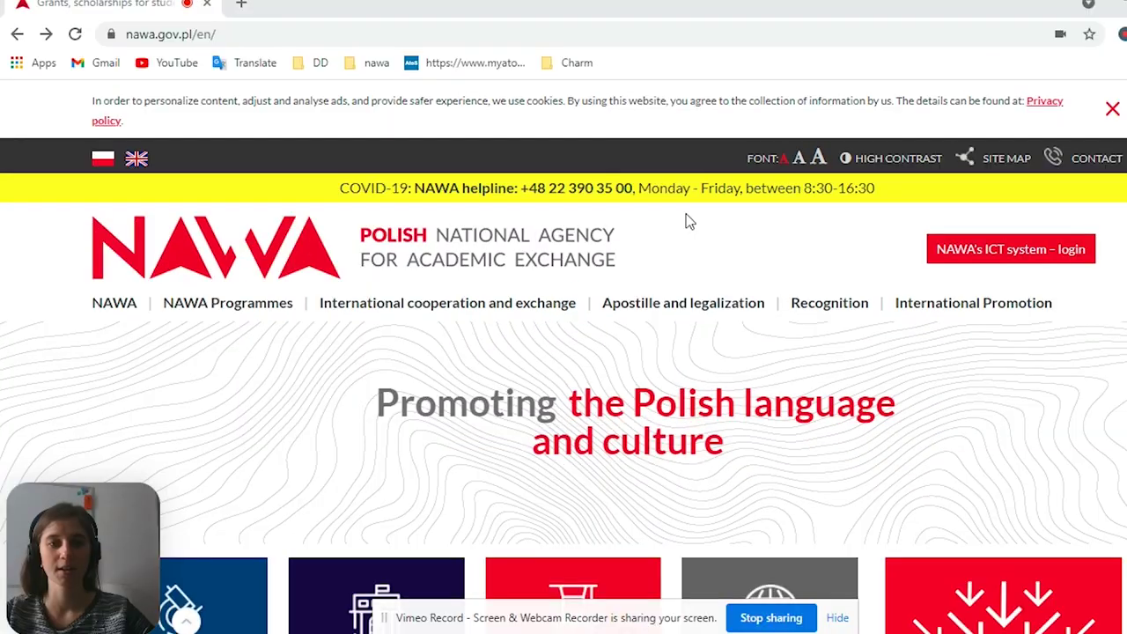
# Open the Foreign Students page from the NAWA Programmes menu on the home page.
pyautogui.scroll(-5, 690, 222)
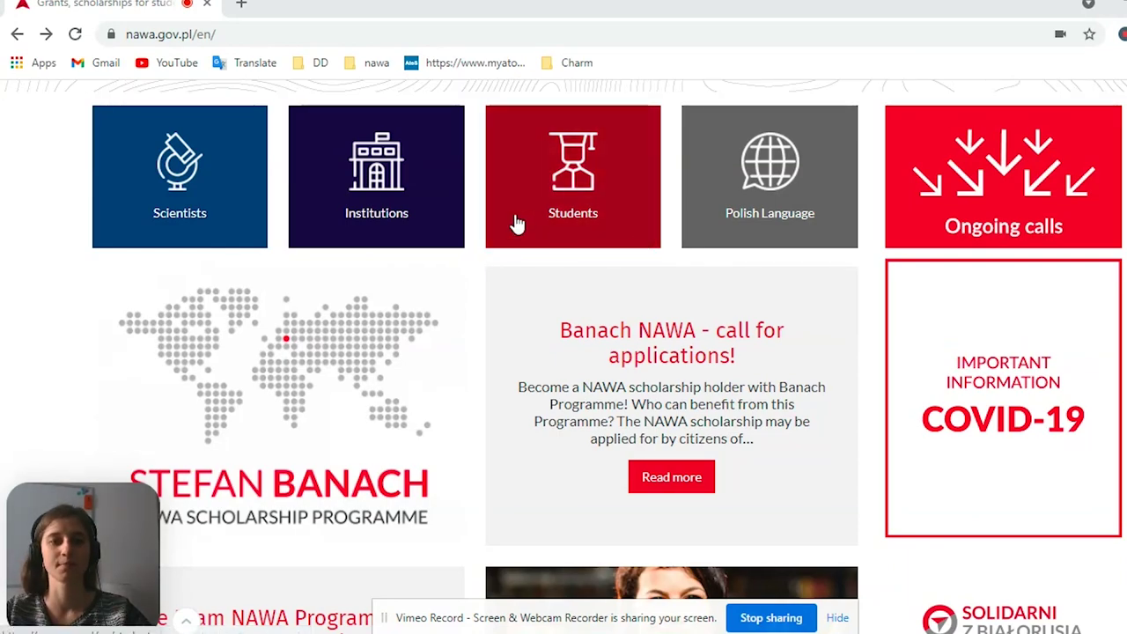
pyautogui.scroll(3, 454, 215)
pyautogui.scroll(1, 454, 215)
pyautogui.moveTo(285, 220)
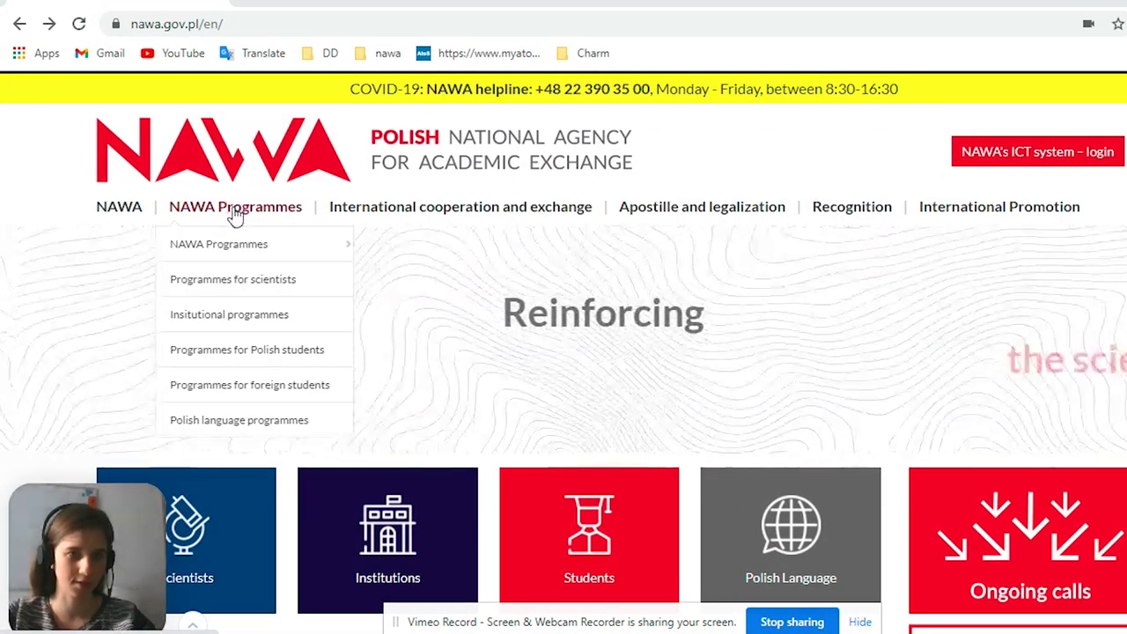
pyautogui.moveTo(239, 244)
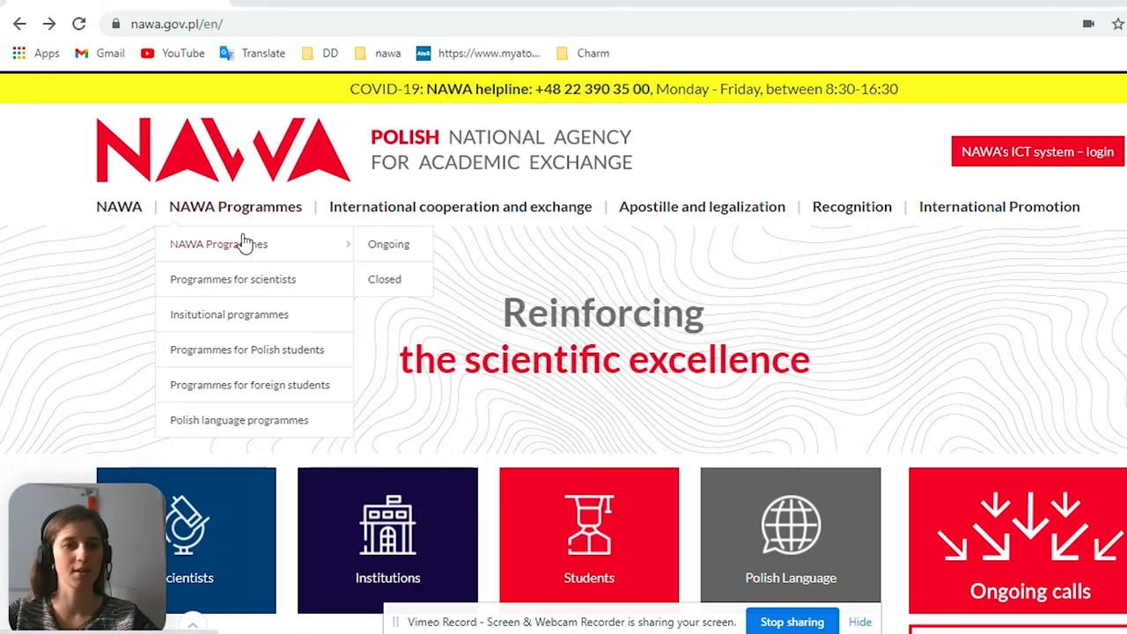
pyautogui.click(234, 396)
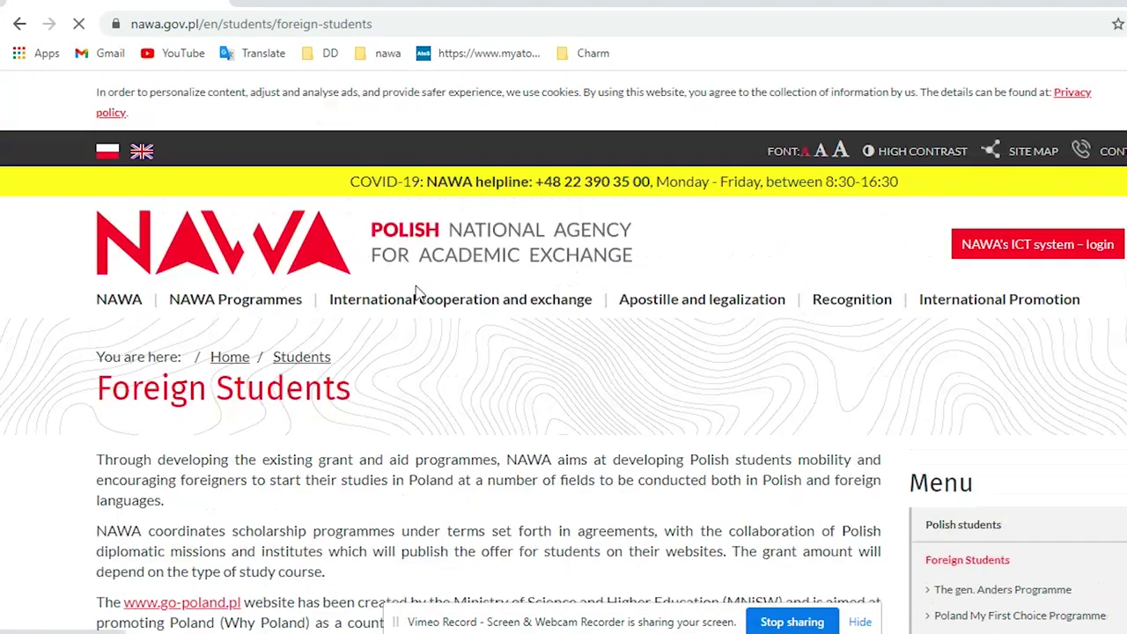
# Open The Banach Scholarship Programme page from the foreign students programme tiles.
pyautogui.scroll(-3, 421, 276)
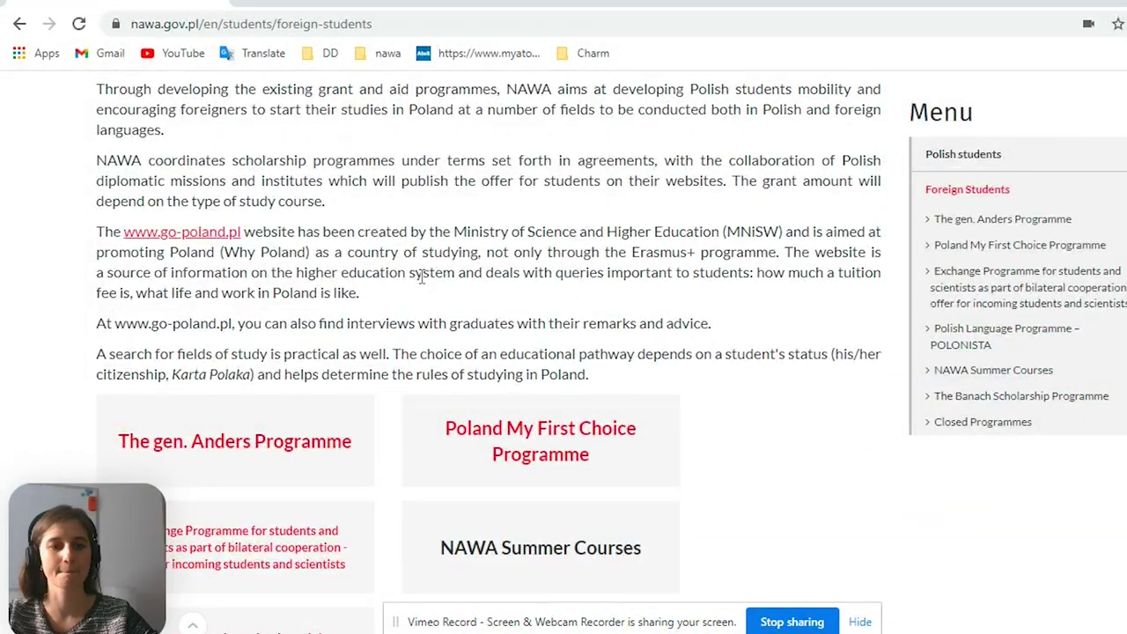
pyautogui.scroll(-2, 411, 283)
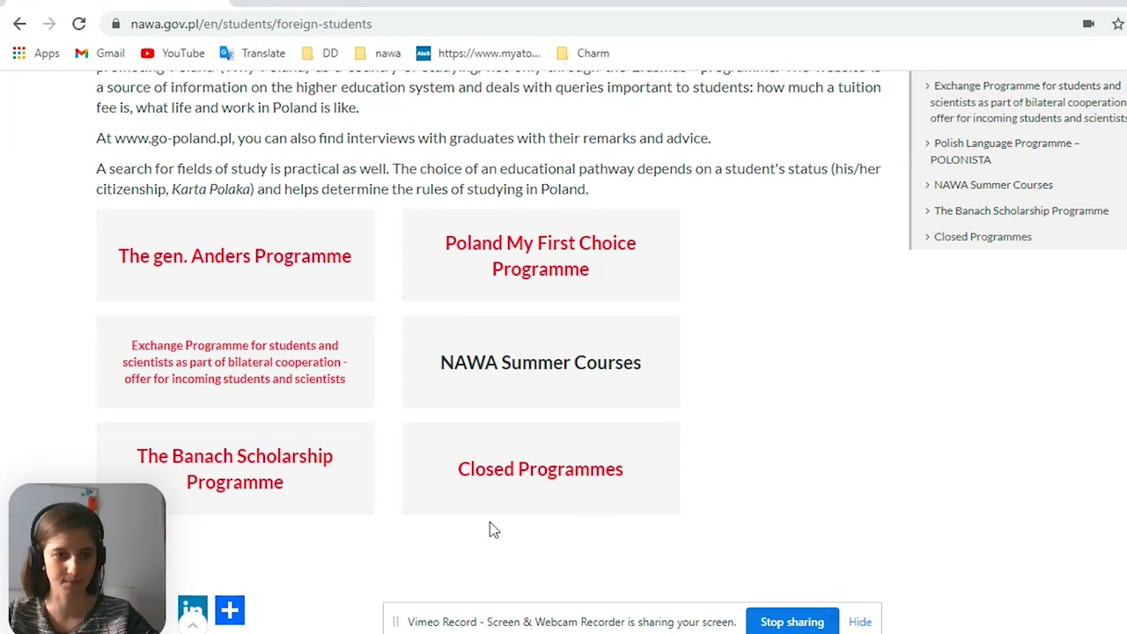
pyautogui.scroll(-1, 252, 467)
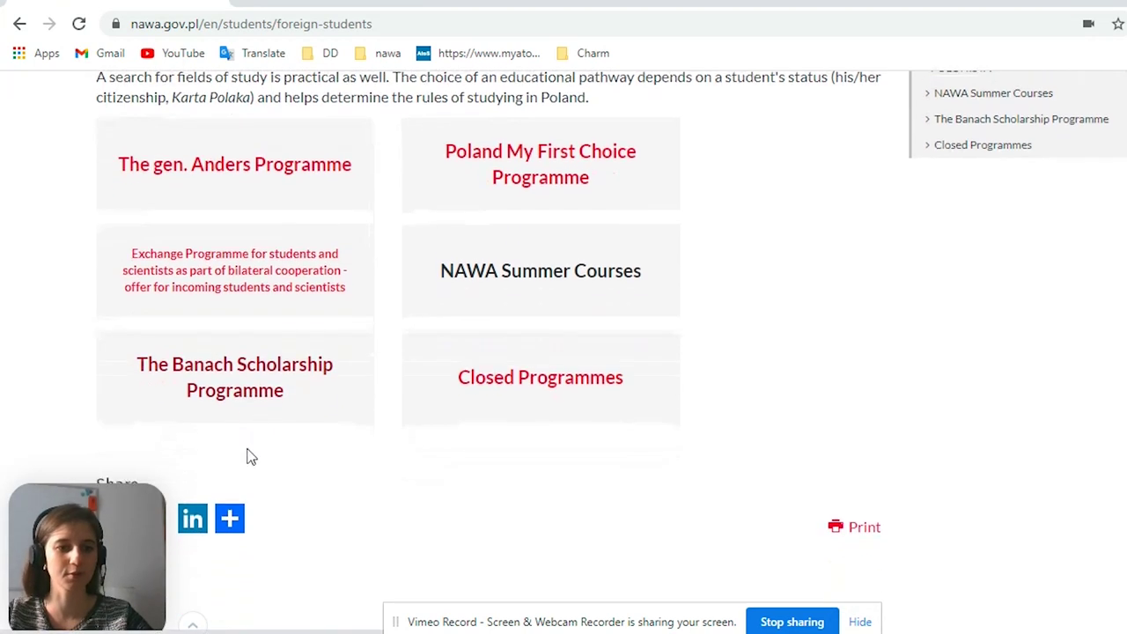
pyautogui.click(276, 369)
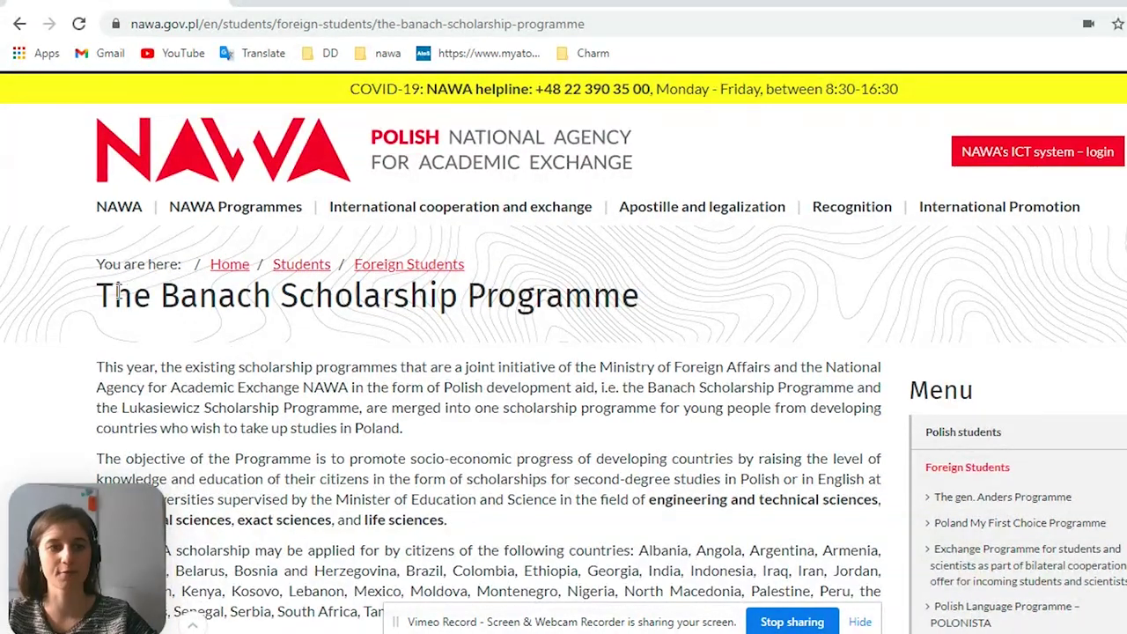
# Open the Banach programme's Call for proposals page from its link boxes.
pyautogui.scroll(-2, 106, 295)
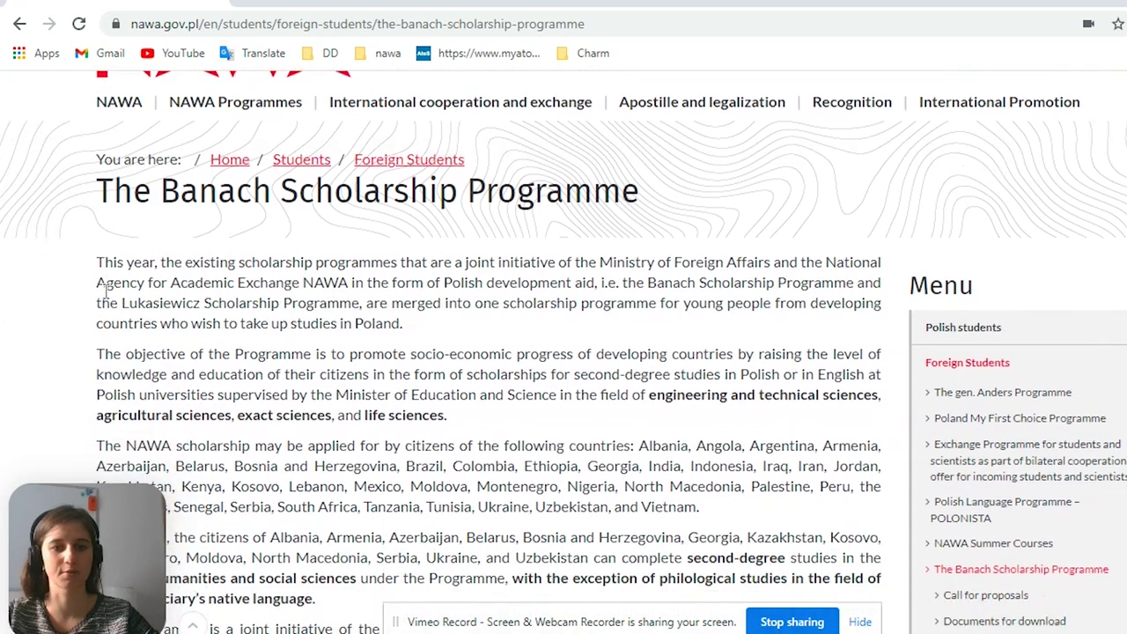
pyautogui.scroll(-6, 107, 293)
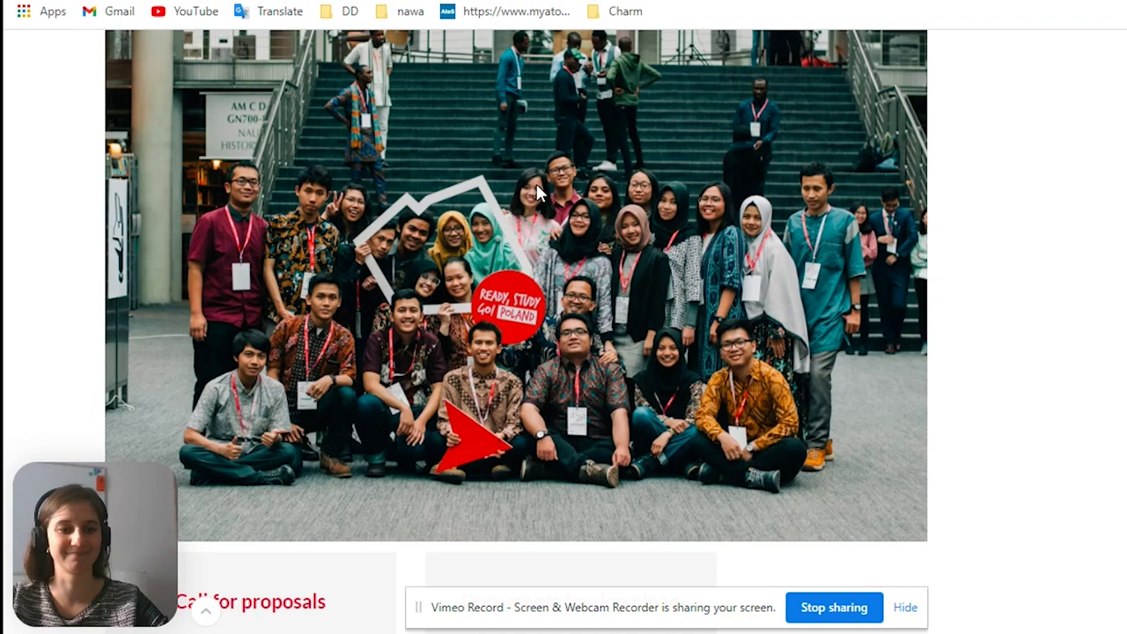
pyautogui.scroll(-3, 619, 374)
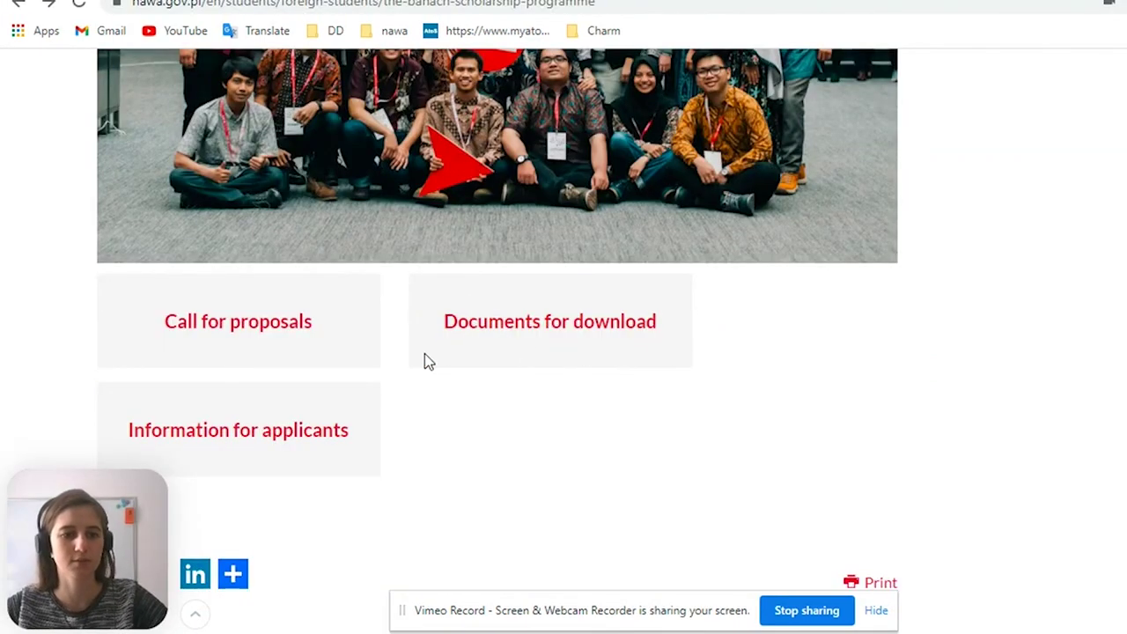
pyautogui.scroll(1, 456, 433)
pyautogui.scroll(-1, 335, 361)
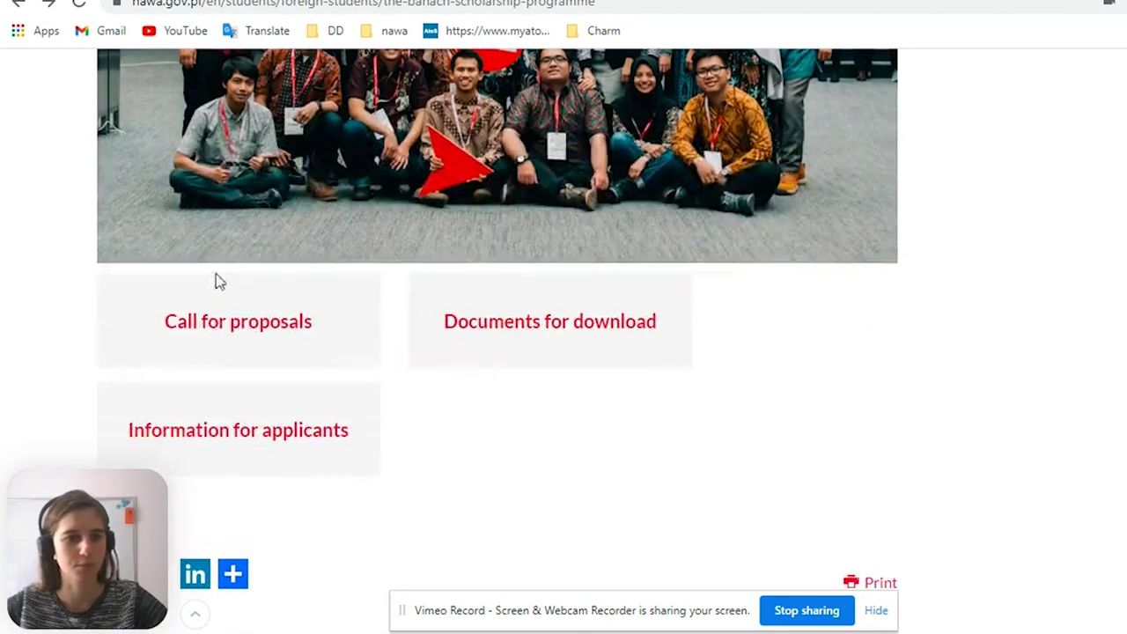
pyautogui.click(207, 333)
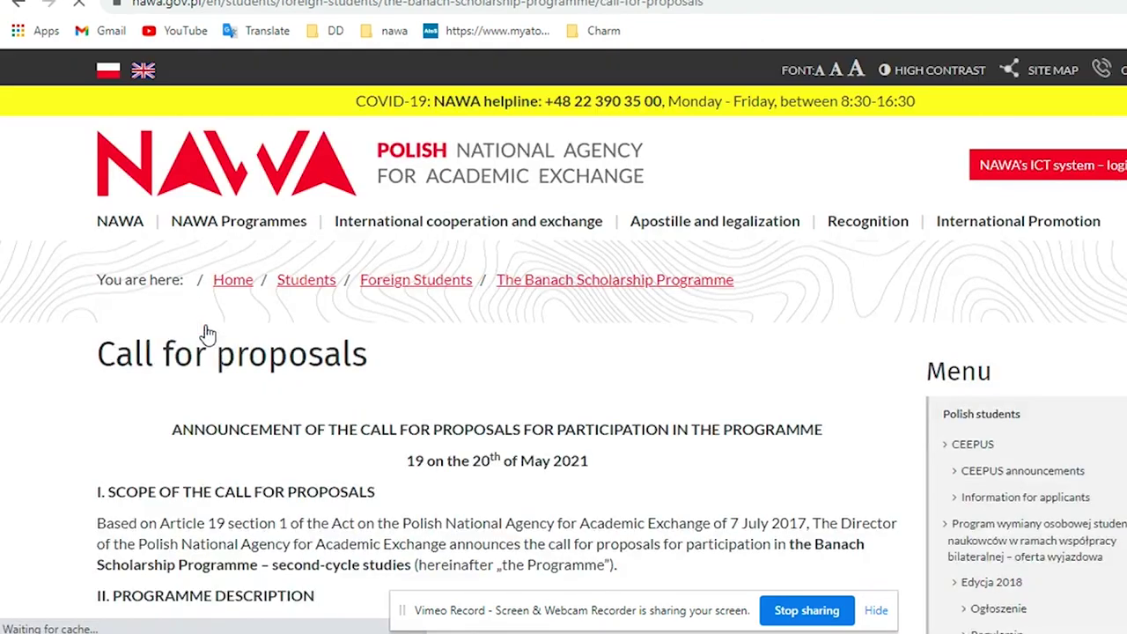
# Scroll the Banach call page to the programme description and 21 June 2021 deadline table.
pyautogui.scroll(-1, 207, 333)
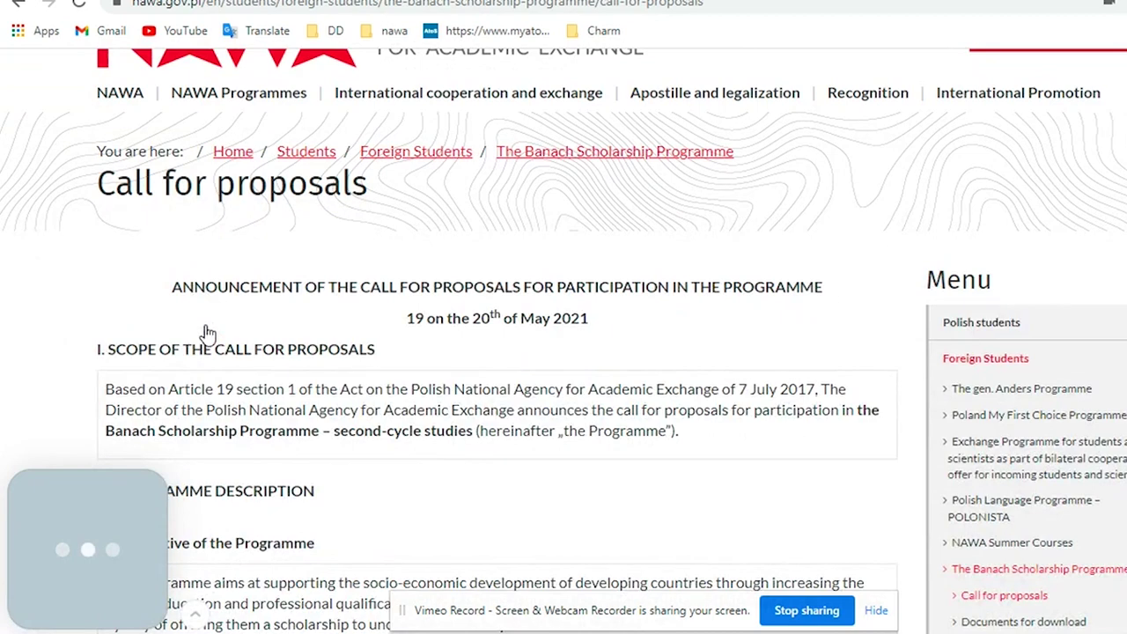
pyautogui.scroll(-1, 207, 333)
pyautogui.scroll(-1, 207, 333)
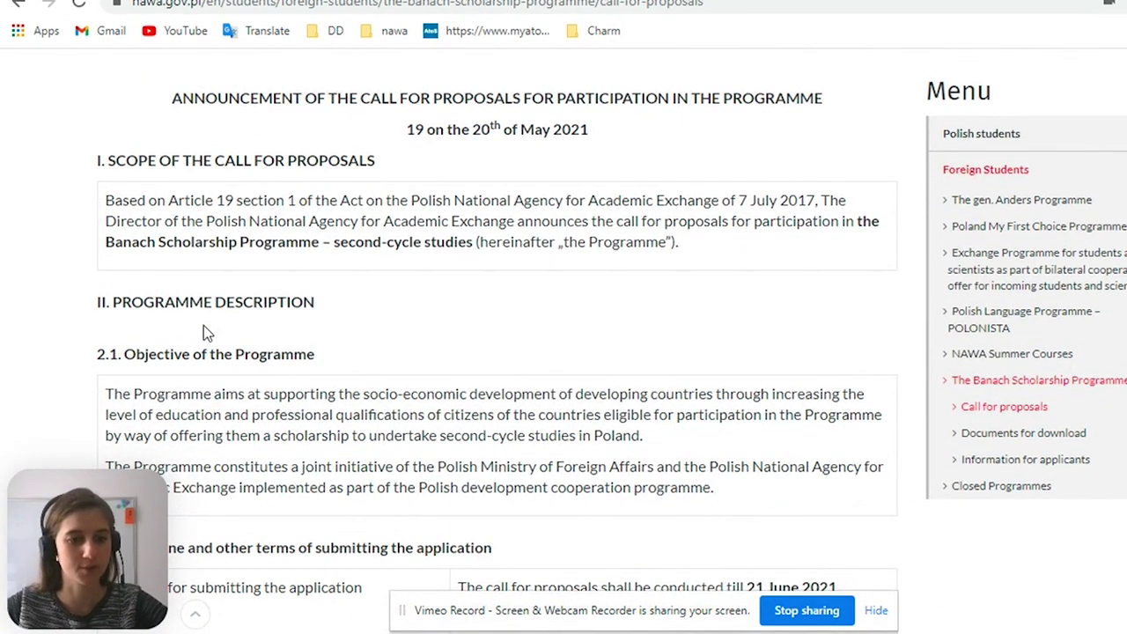
pyautogui.scroll(-2, 203, 333)
pyautogui.scroll(2, 202, 290)
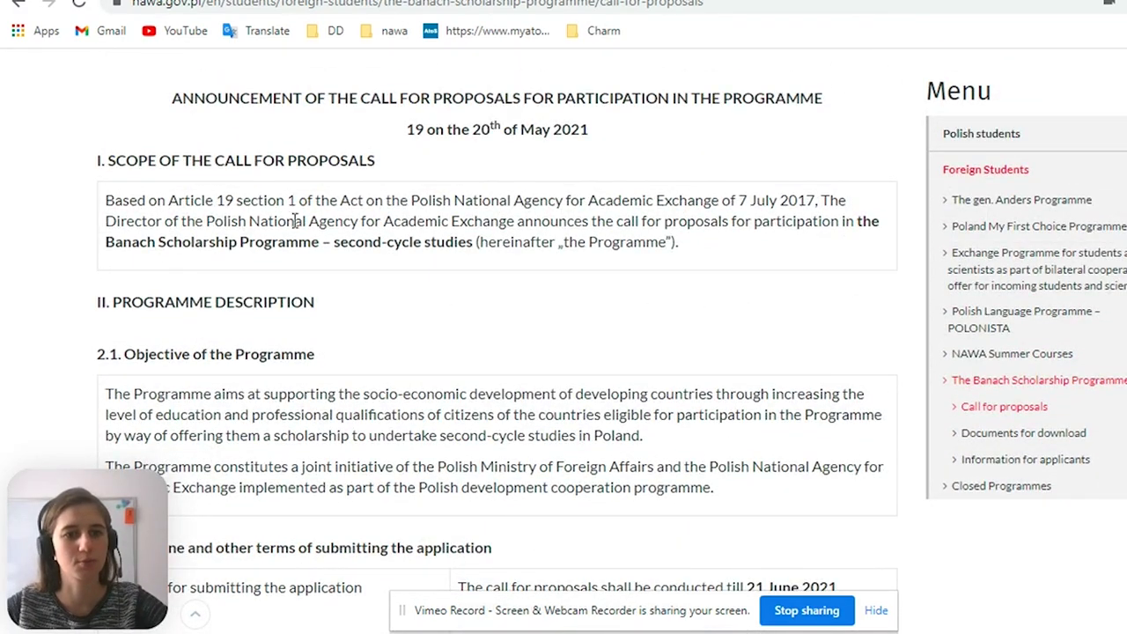
pyautogui.scroll(-1, 310, 246)
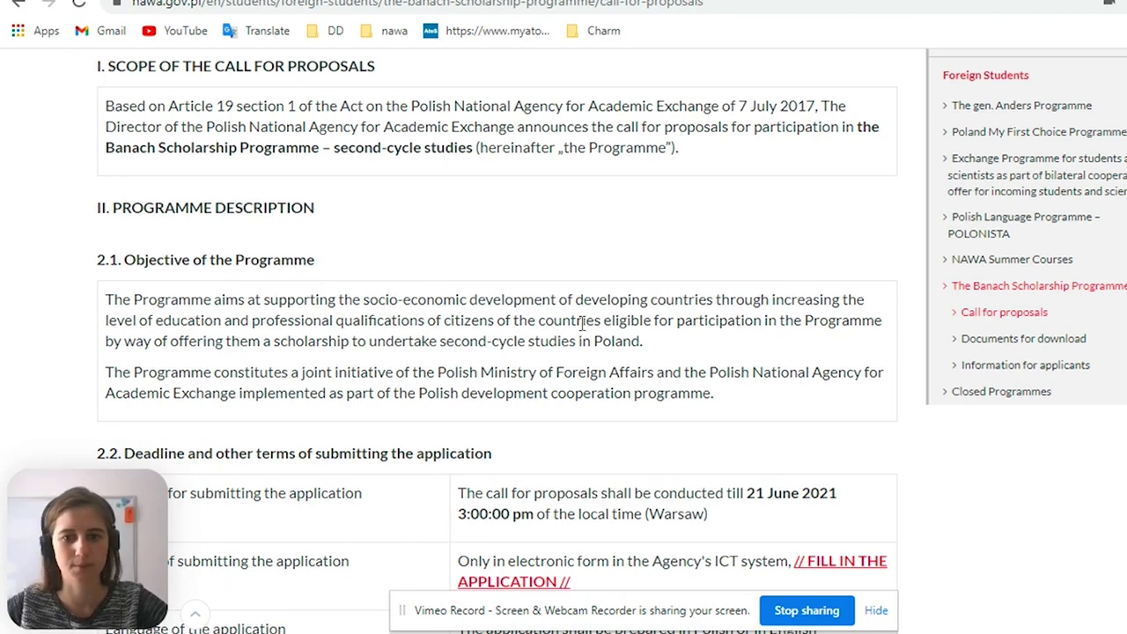
pyautogui.scroll(-1, 577, 326)
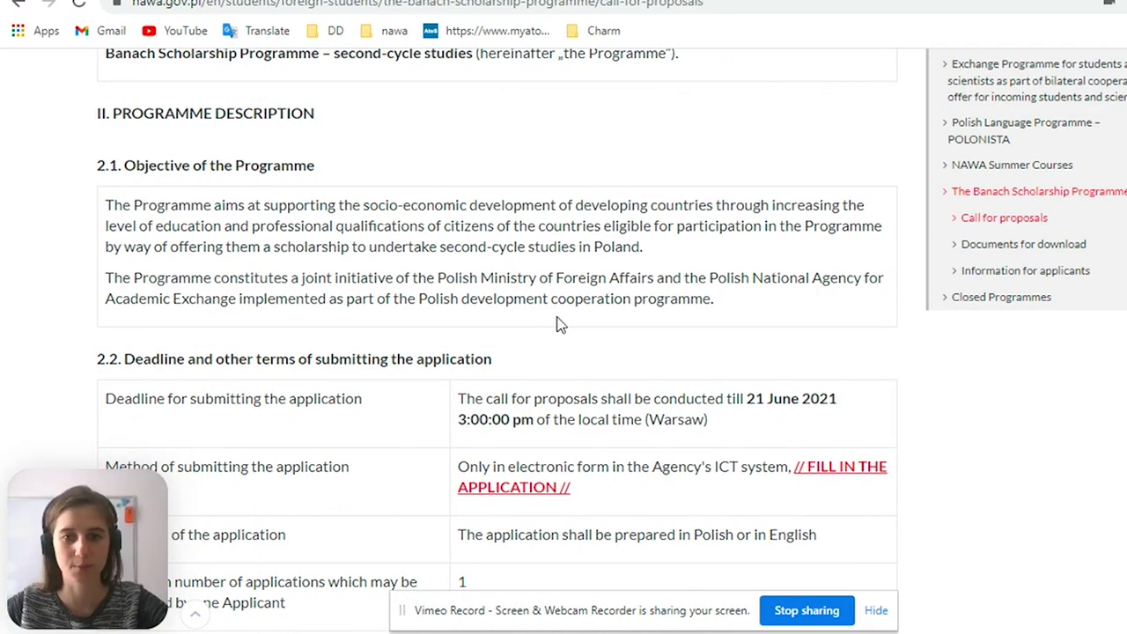
pyautogui.scroll(-2, 540, 319)
# Highlight the 21 June 2021 deadline and the submission method terms in section 2.2.
pyautogui.moveTo(120, 173); pyautogui.dragTo(310, 171)
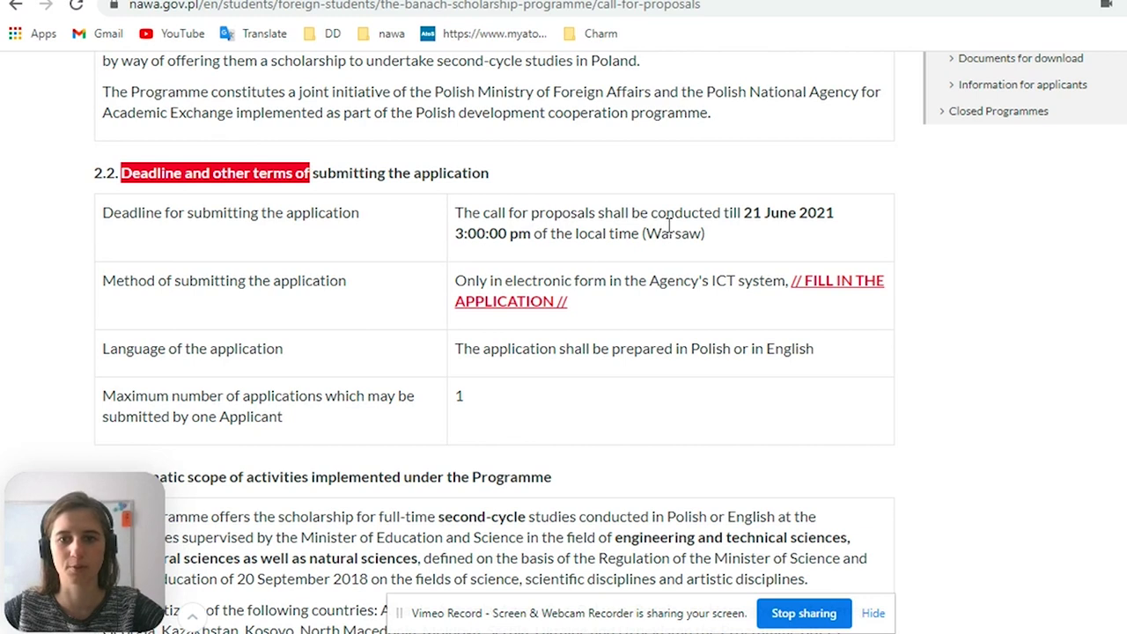
pyautogui.moveTo(744, 214); pyautogui.dragTo(837, 222)
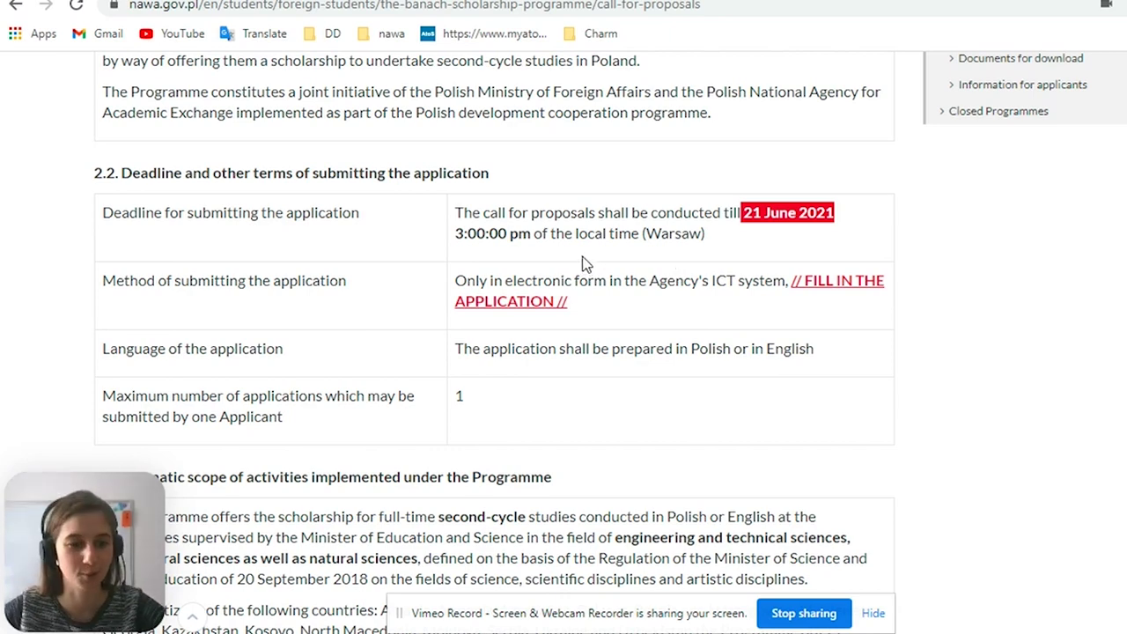
pyautogui.scroll(-1, 619, 220)
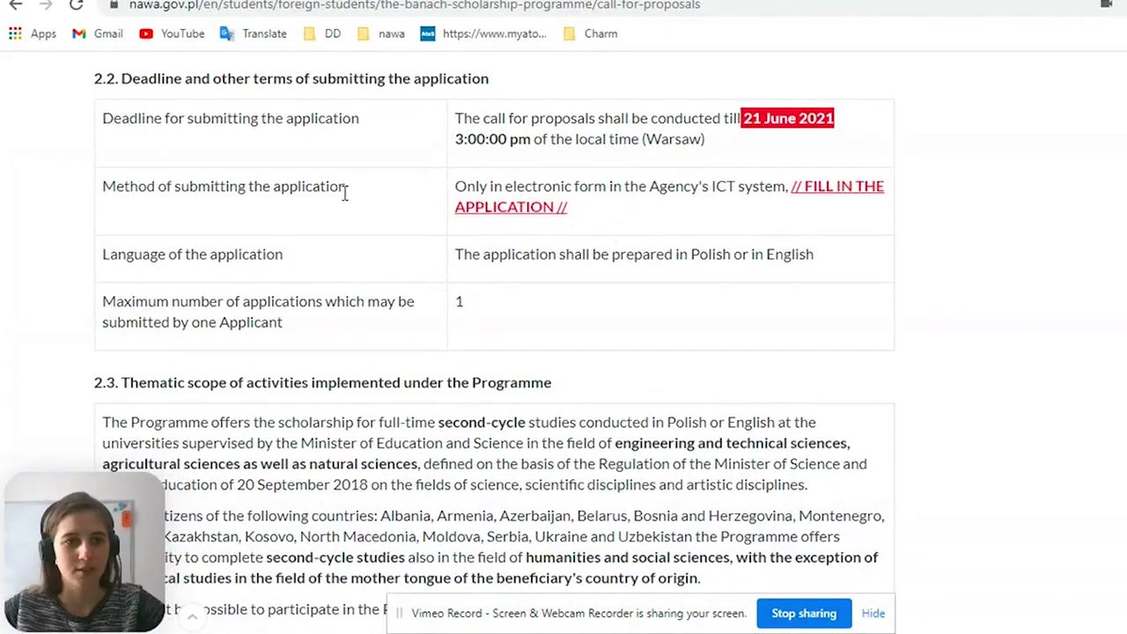
pyautogui.moveTo(270, 187); pyautogui.dragTo(350, 203)
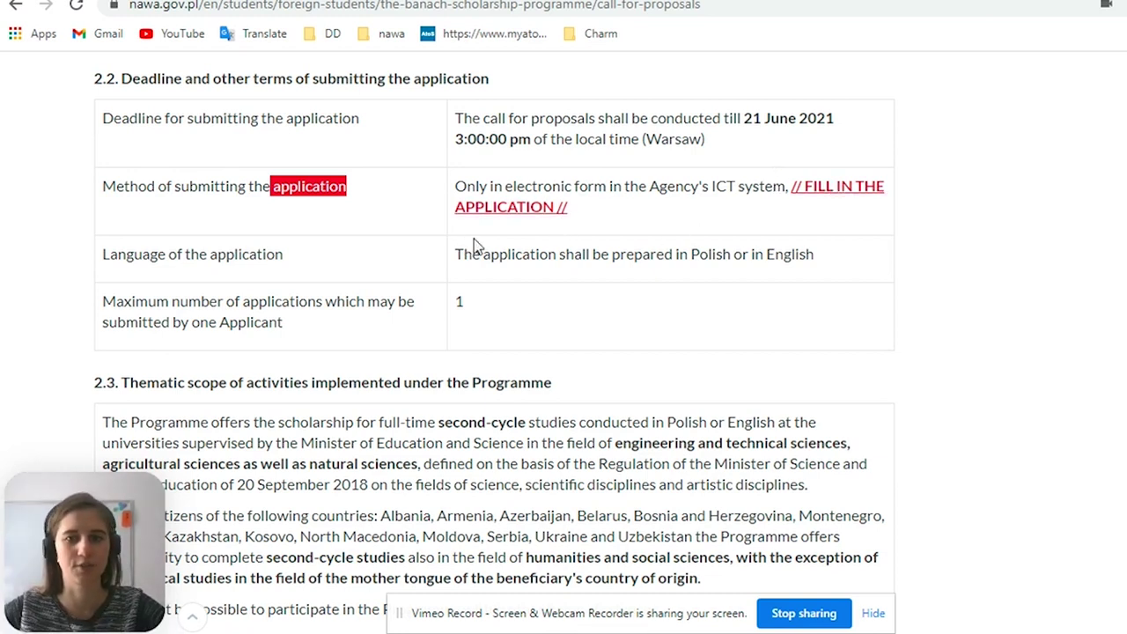
pyautogui.scroll(-1, 469, 241)
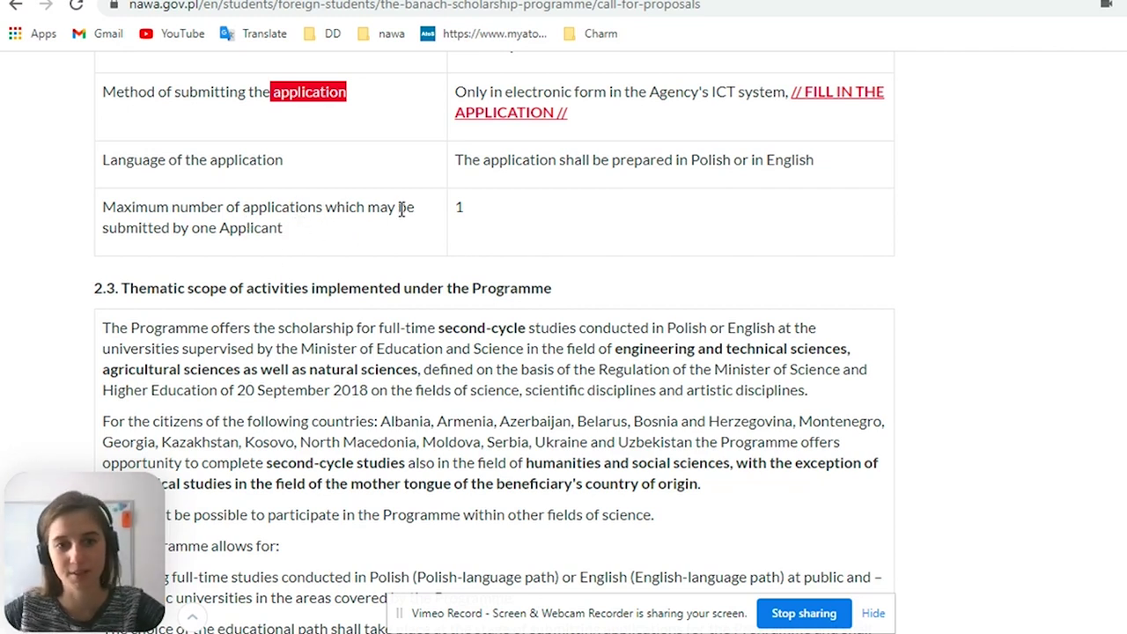
pyautogui.scroll(3, 848, 348)
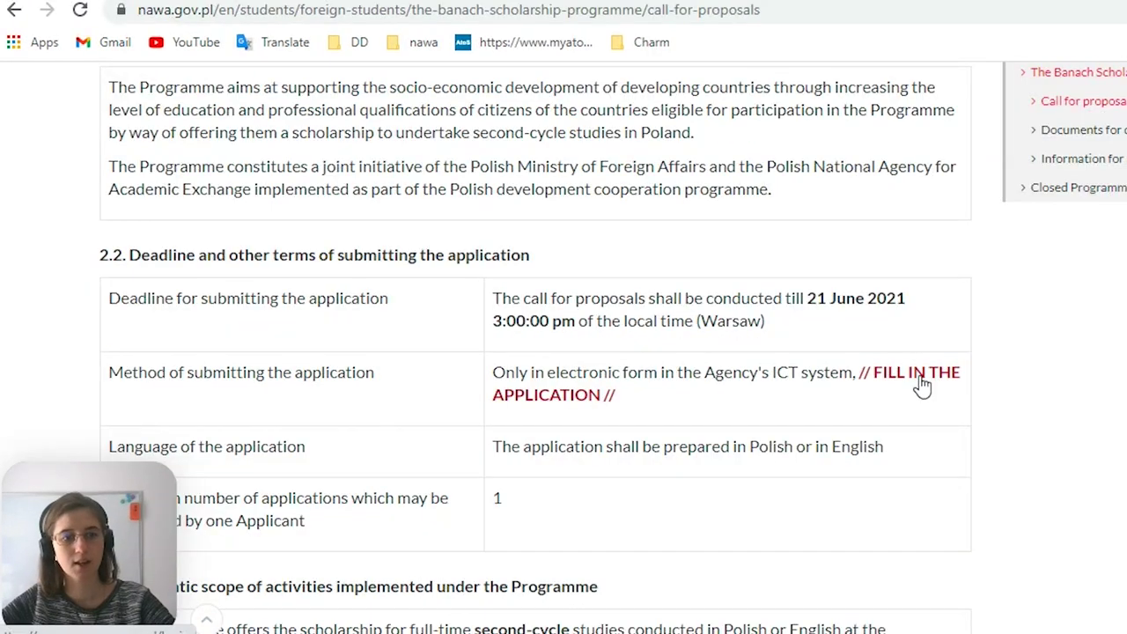
# Go to the NAWA ICT system login page and enter the applicant's e-mail address.
pyautogui.click(894, 379)
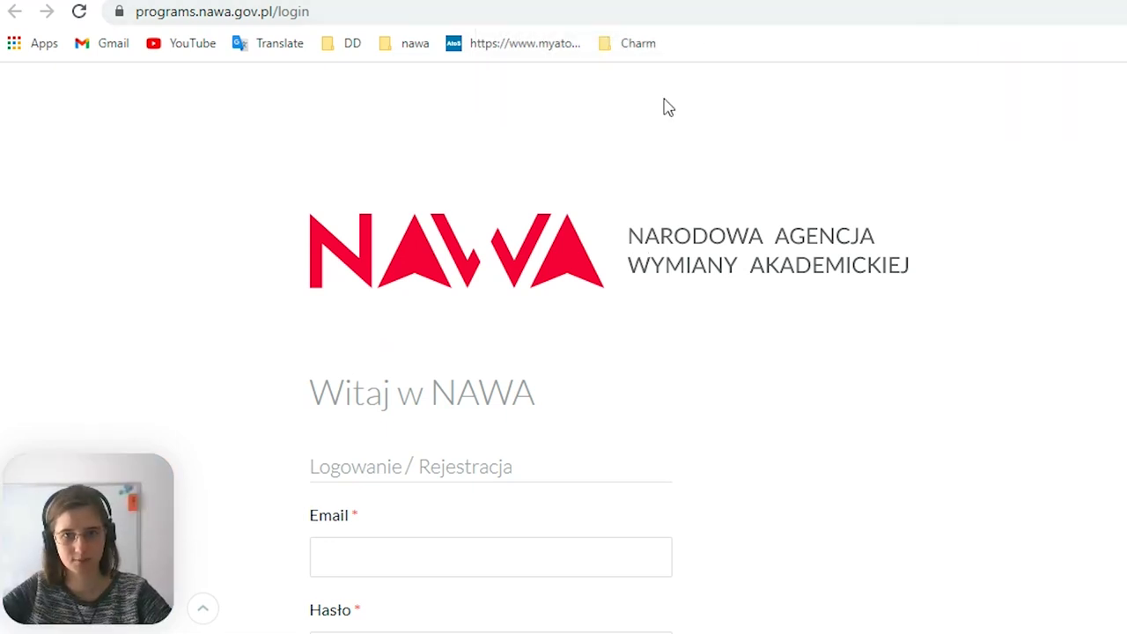
pyautogui.scroll(-3, 664, 106)
pyautogui.click(548, 295)
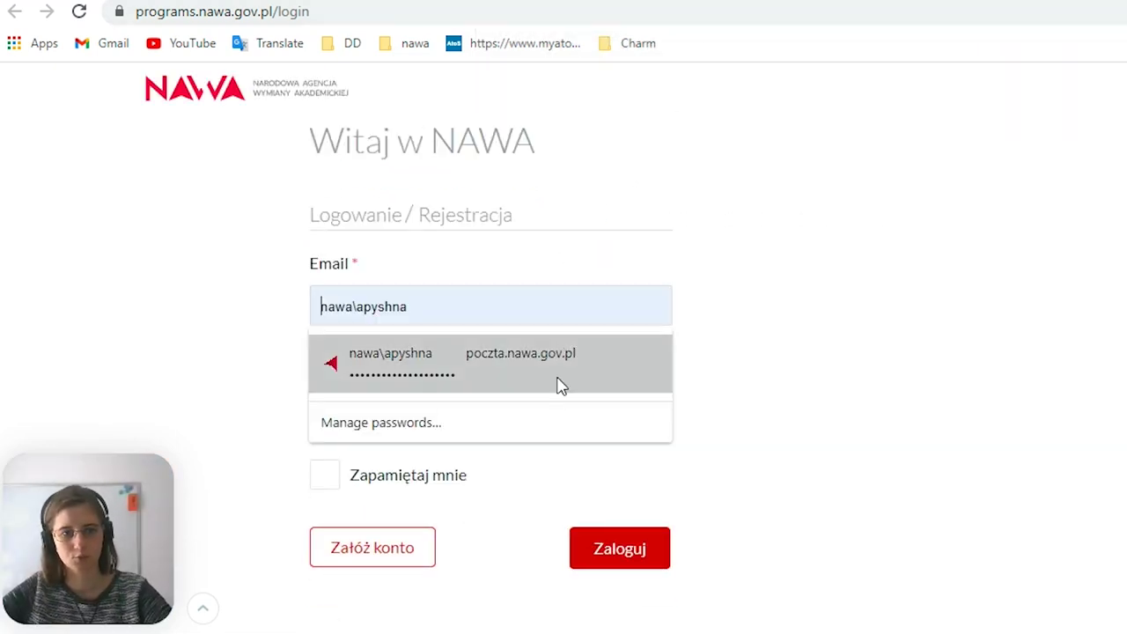
pyautogui.click(842, 333)
pyautogui.click(460, 297)
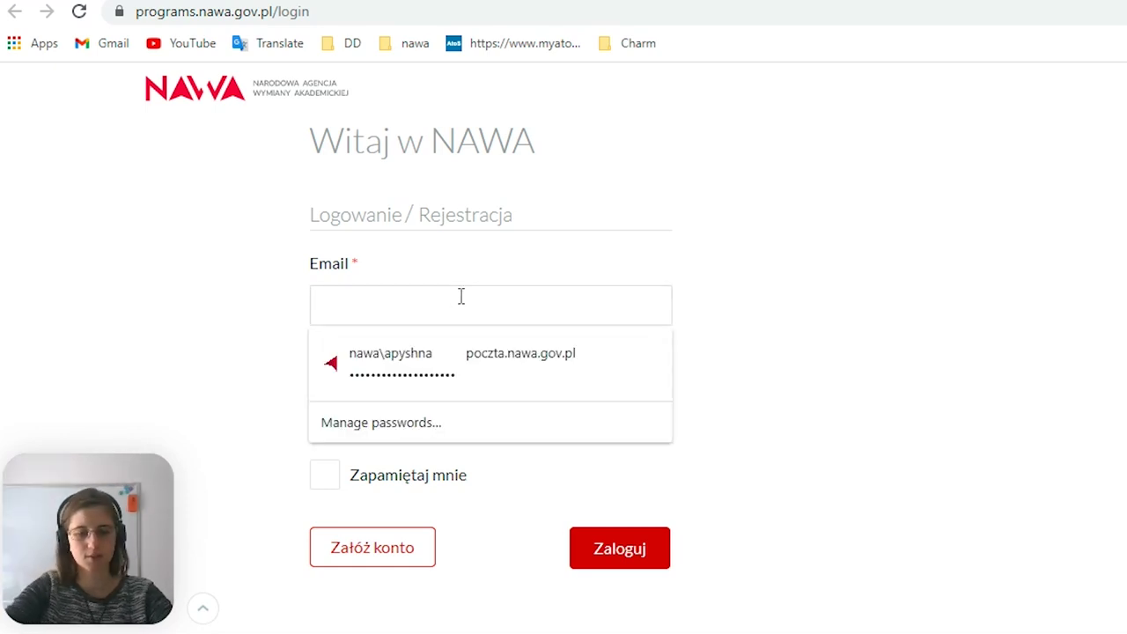
pyautogui.write('p')
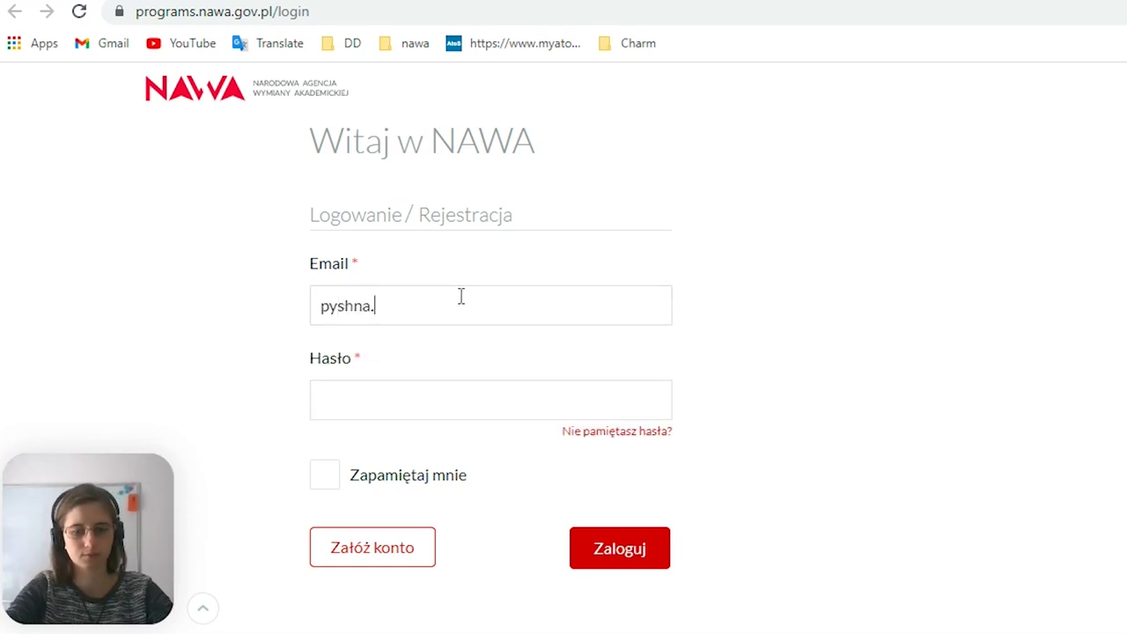
pyautogui.write('yshna.')
pyautogui.write('.pyshna')
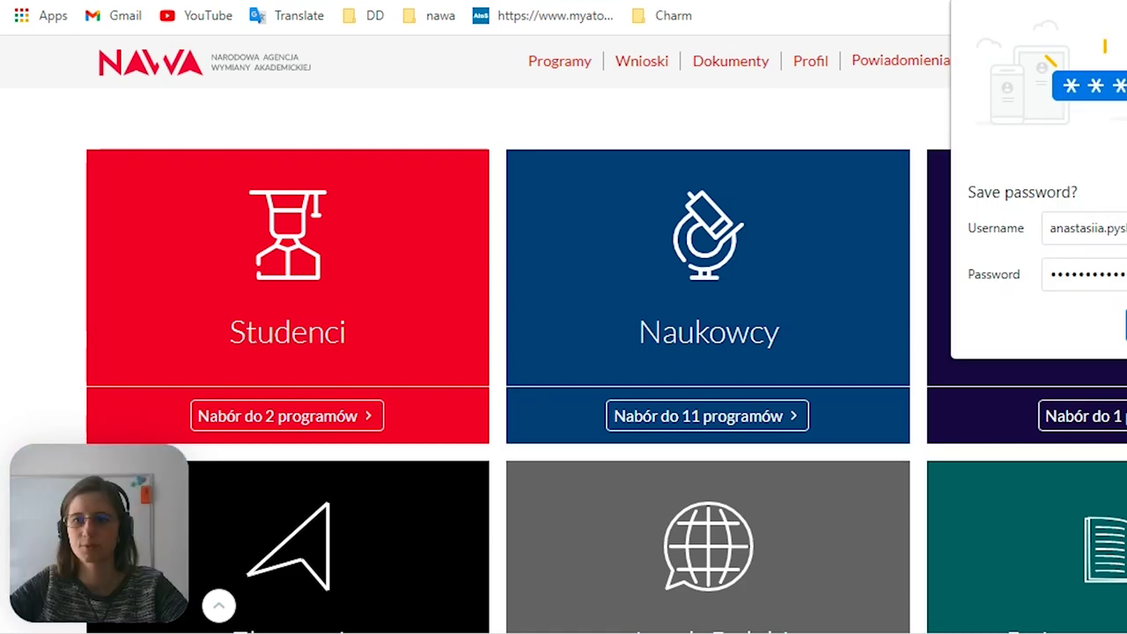
# Switch the programmes overview interface from Polish to English.
pyautogui.scroll(-3, 731, 265)
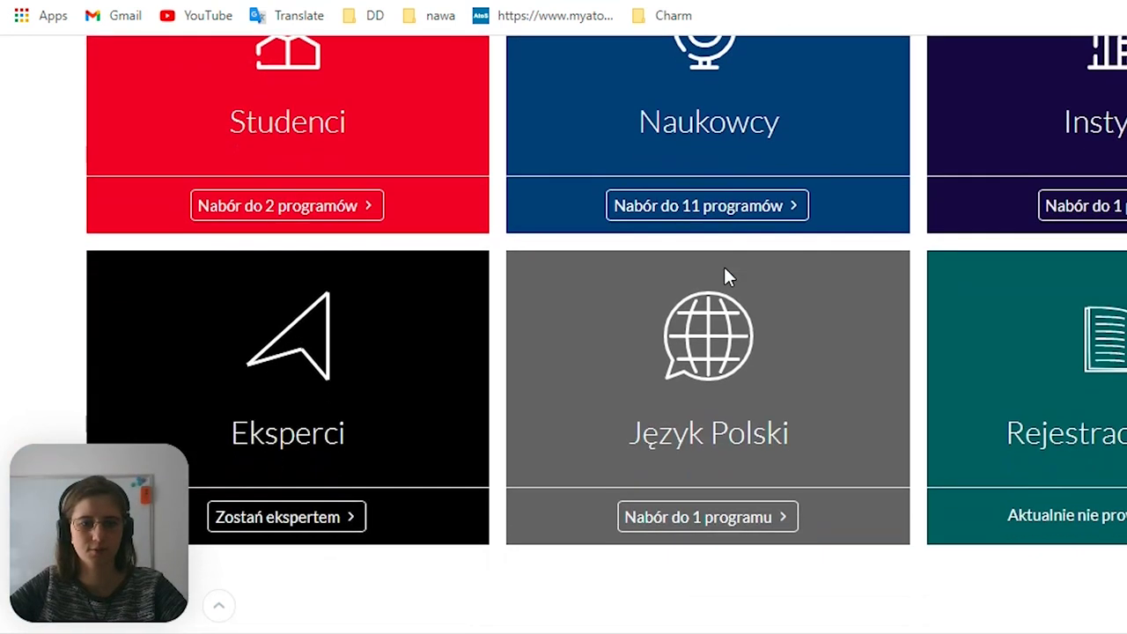
pyautogui.scroll(3, 724, 269)
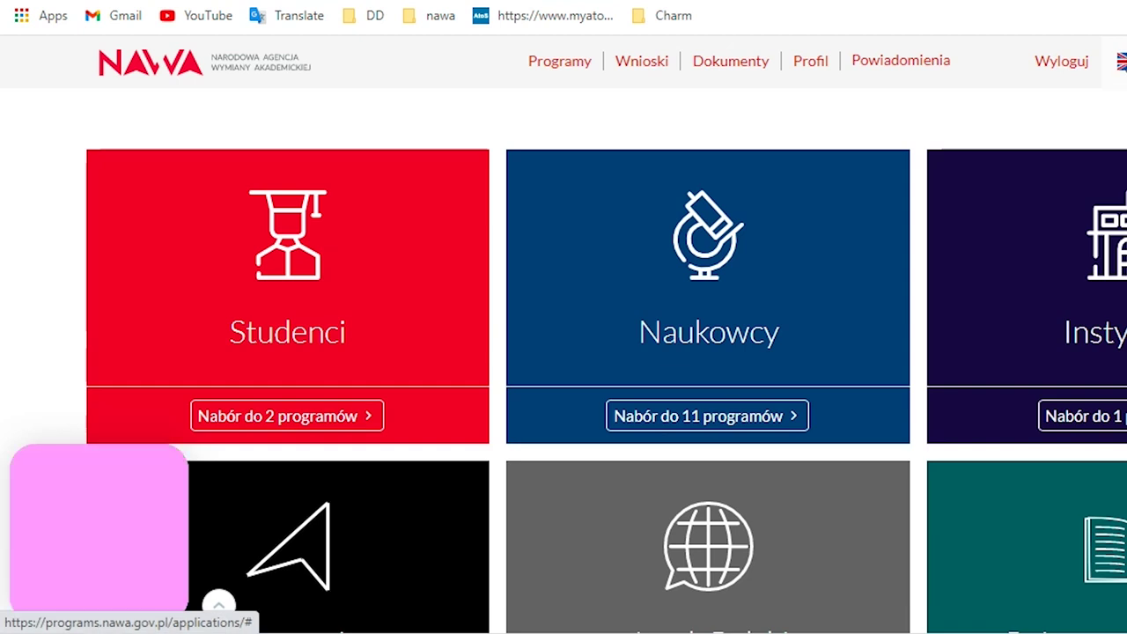
pyautogui.click(1122, 61)
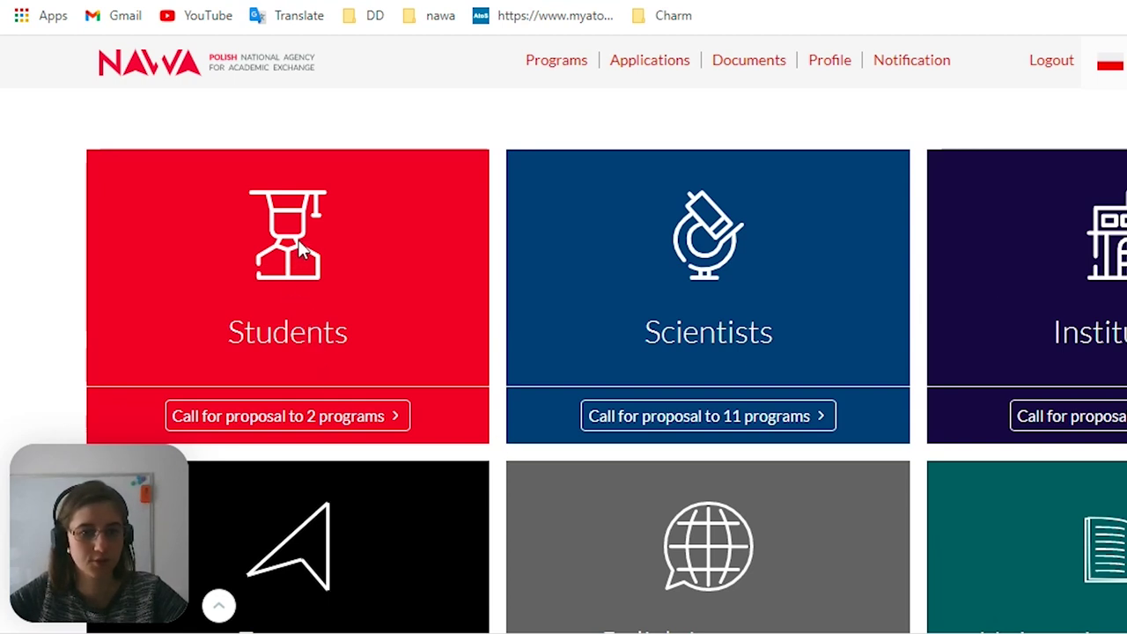
# List the students' open calls and start a Stefana Banacha scholarship application.
pyautogui.click(252, 419)
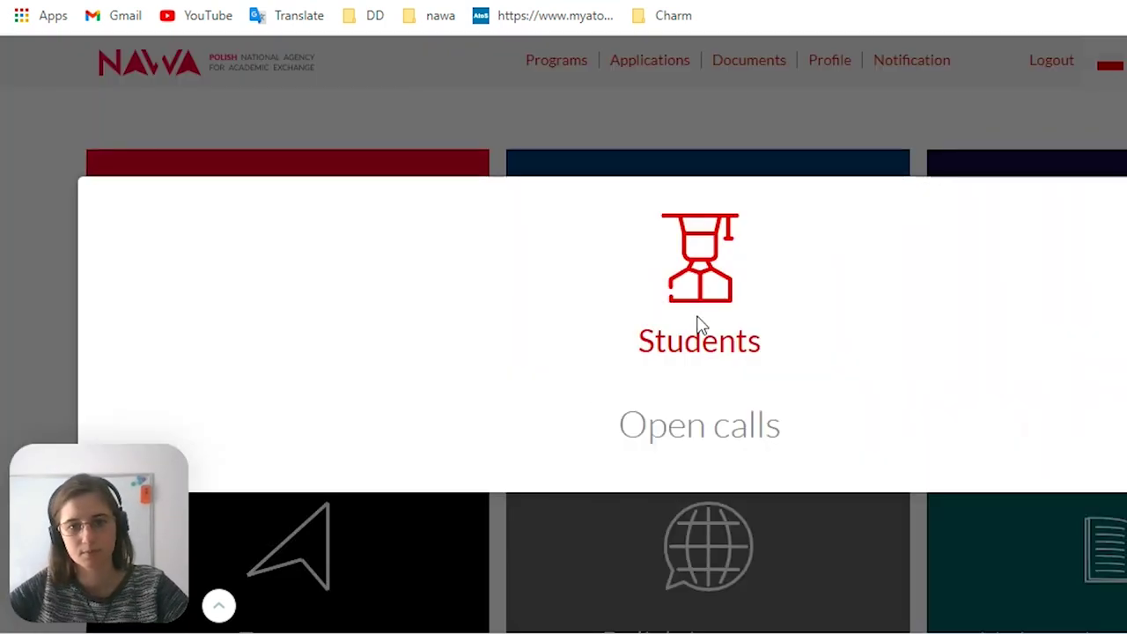
pyautogui.scroll(2, 960, 313)
pyautogui.scroll(-1, 943, 322)
pyautogui.scroll(-1, 920, 333)
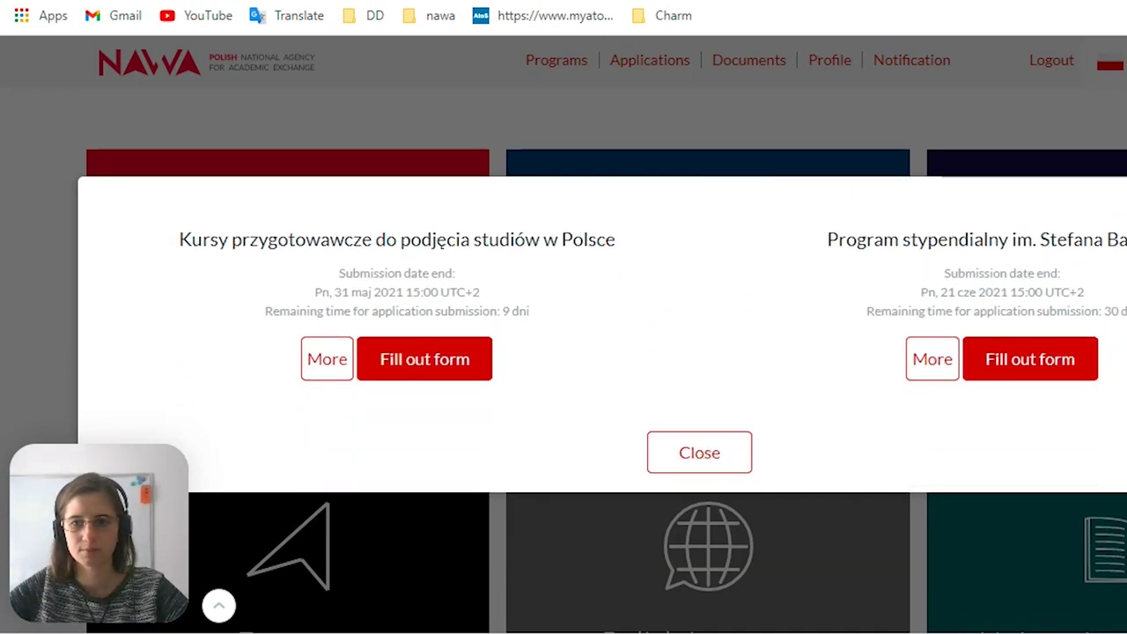
pyautogui.moveTo(1126, 240); pyautogui.dragTo(872, 230)
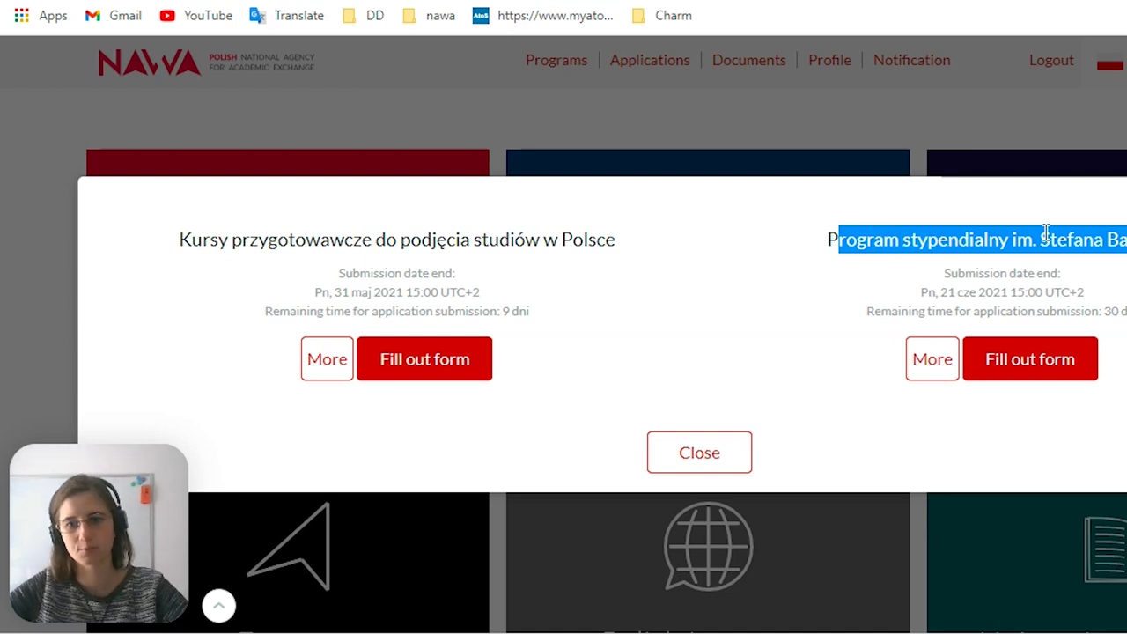
pyautogui.moveTo(1049, 238); pyautogui.dragTo(1126, 237)
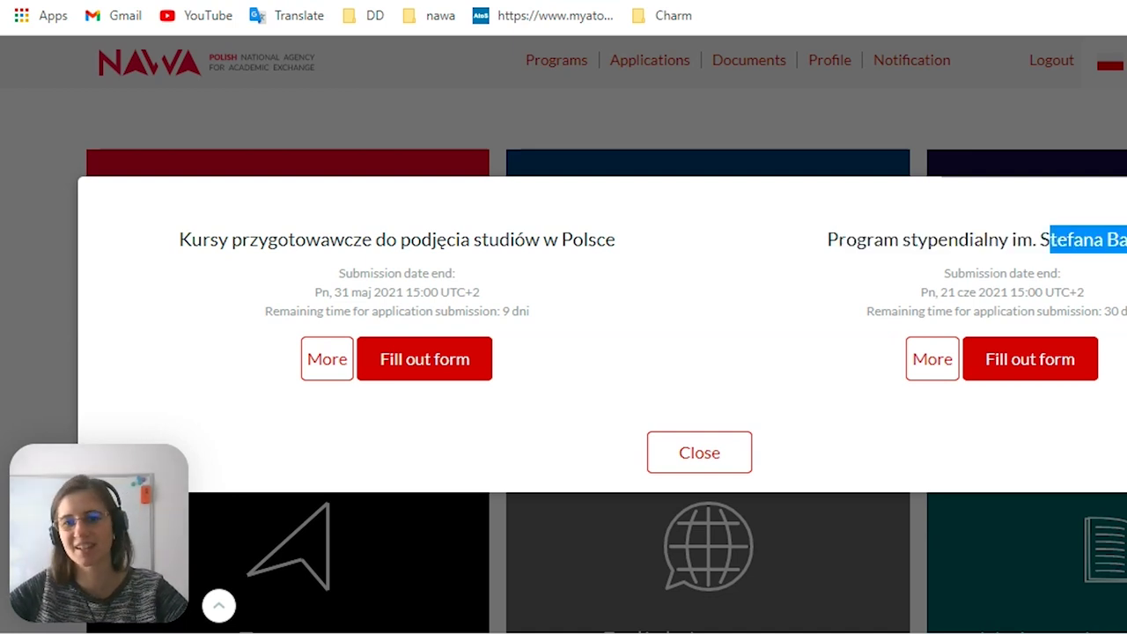
pyautogui.moveTo(1048, 227); pyautogui.dragTo(1039, 231)
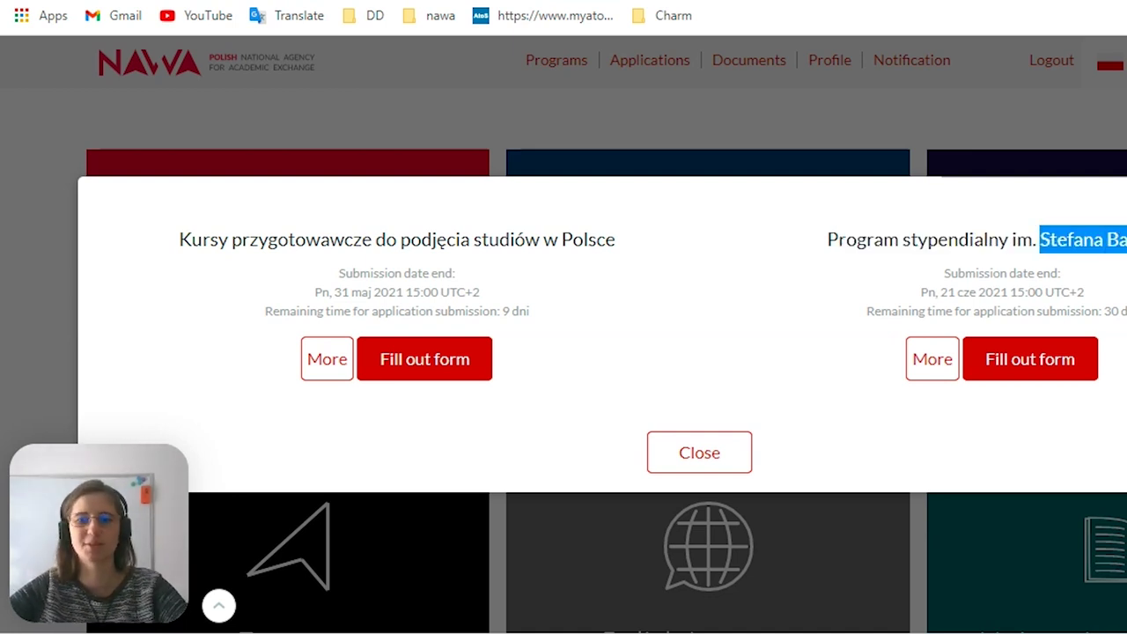
pyautogui.click(1012, 370)
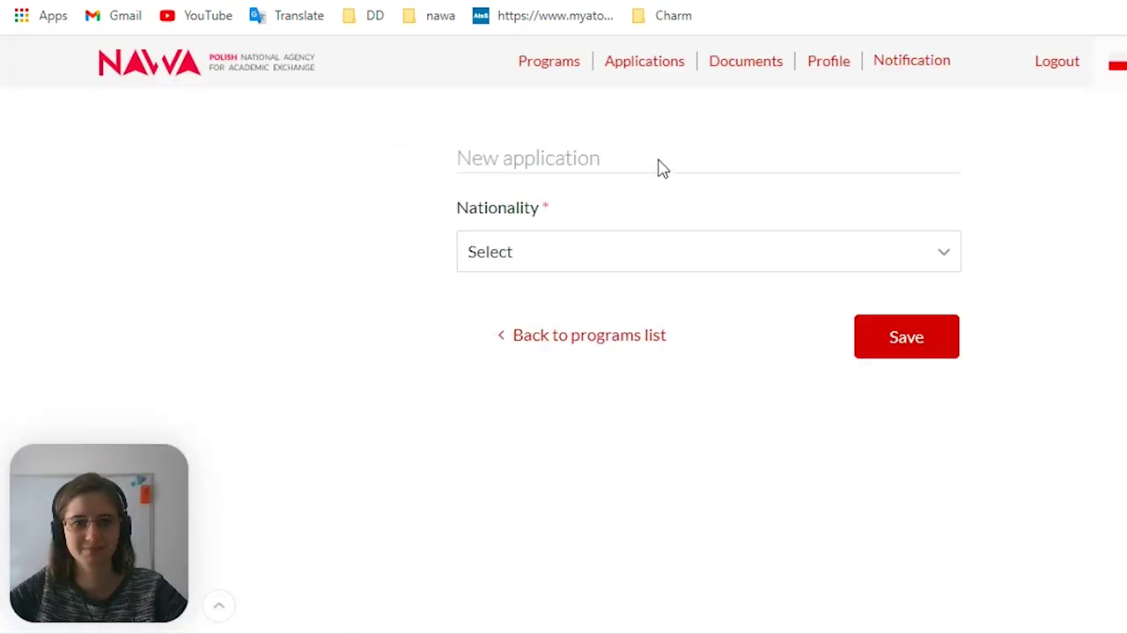
# Choose 'of Ukraine' as the application's Nationality and save it.
pyautogui.click(940, 256)
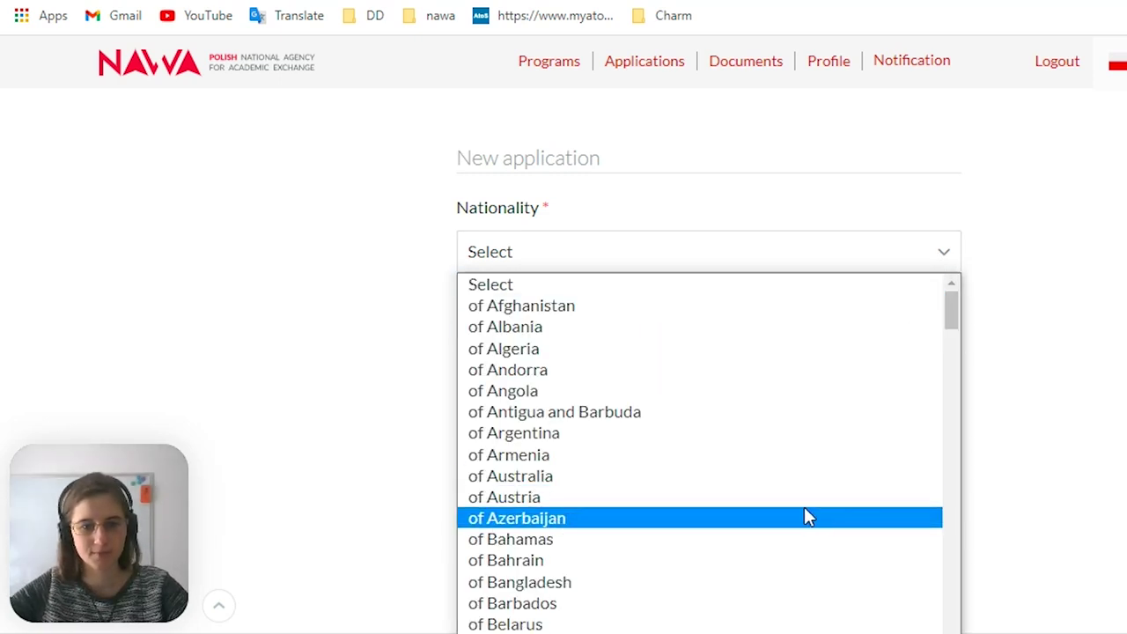
pyautogui.scroll(-10, 793, 511)
pyautogui.scroll(-20, 790, 506)
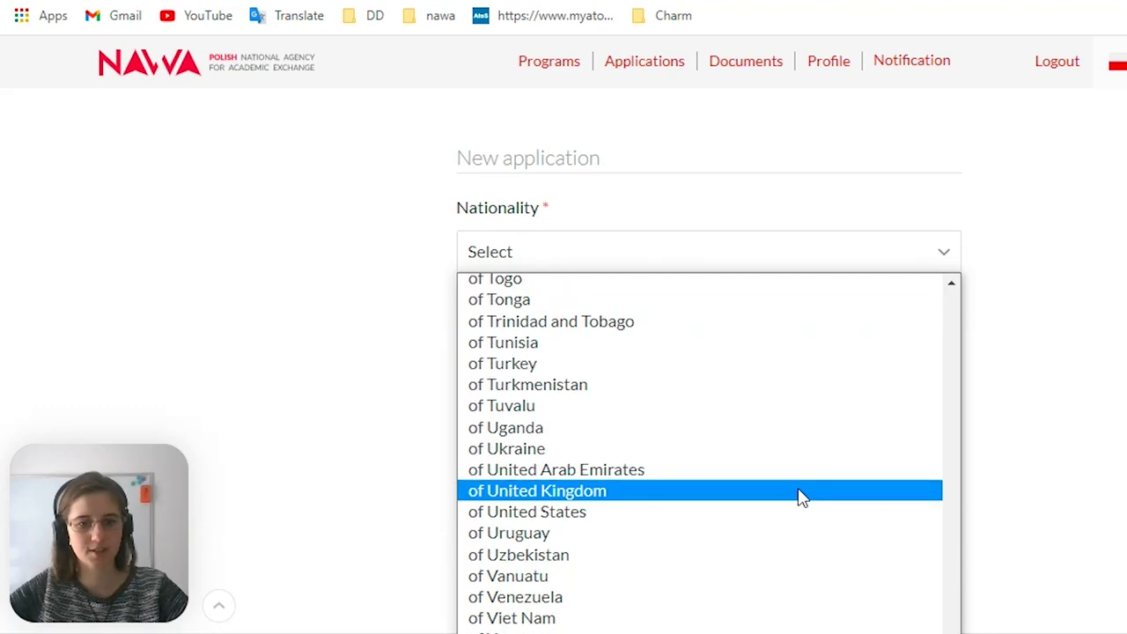
pyautogui.click(556, 451)
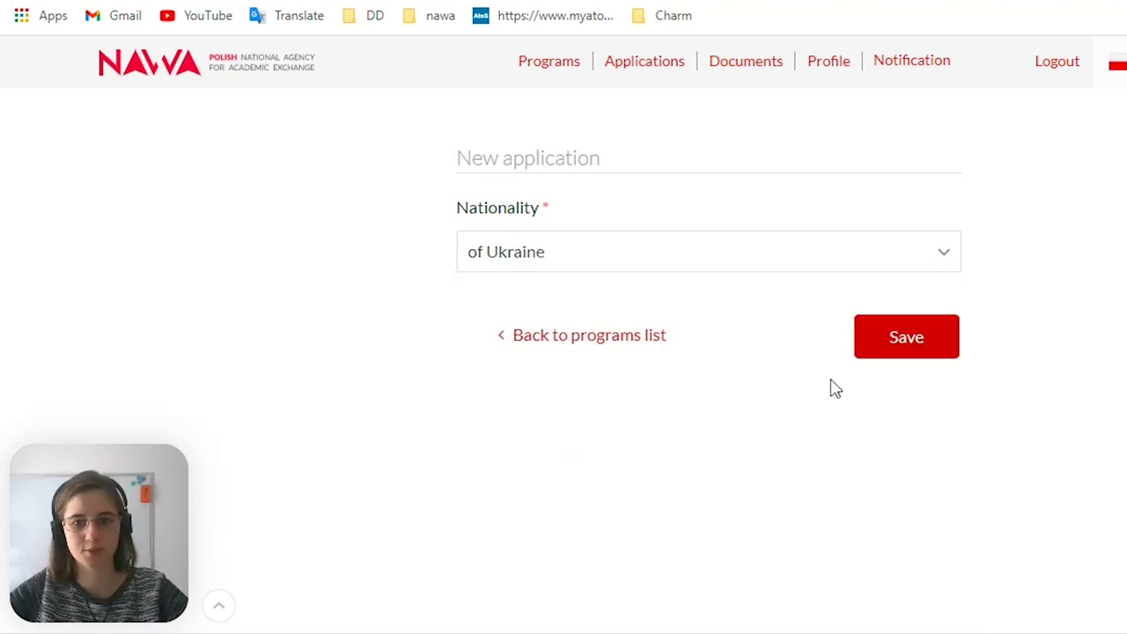
pyautogui.click(908, 344)
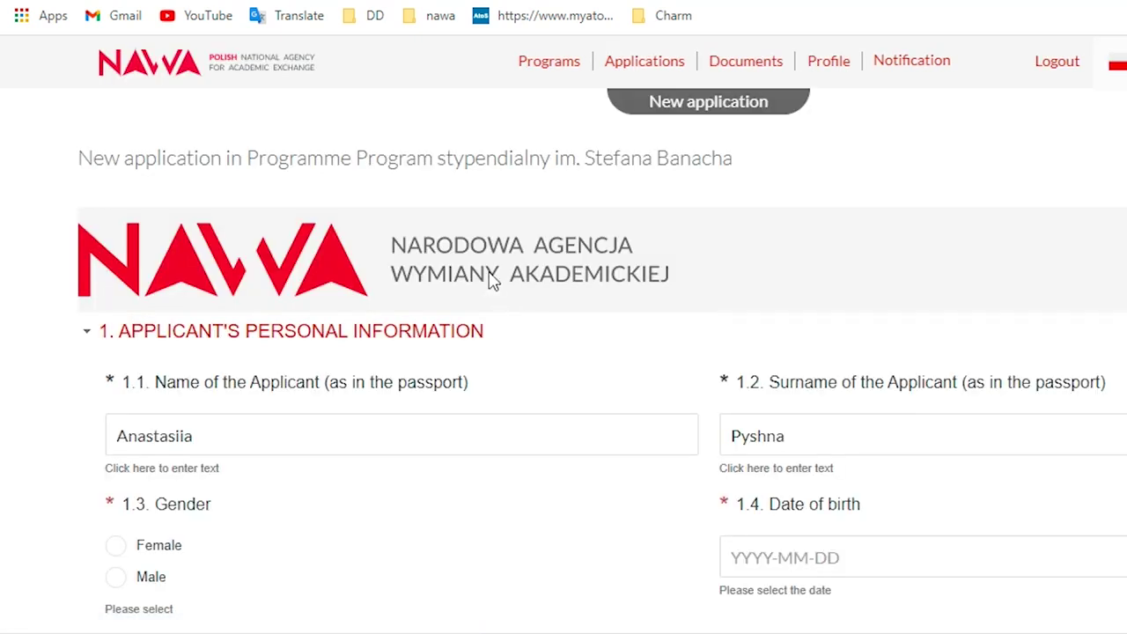
pyautogui.scroll(-3, 491, 279)
pyautogui.scroll(1, 147, 284)
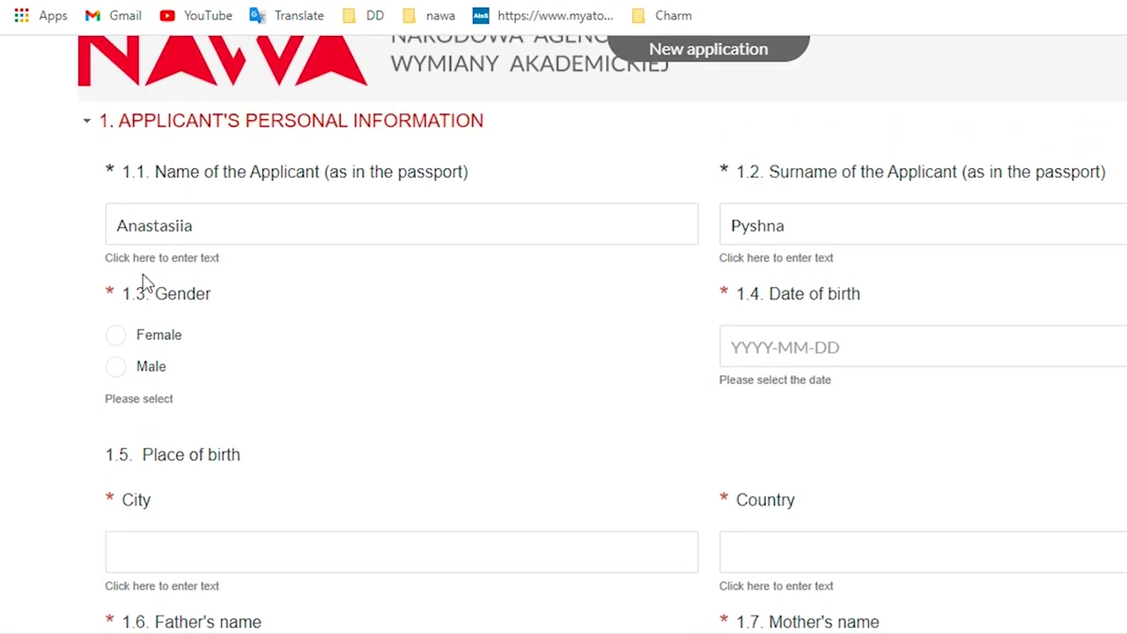
pyautogui.moveTo(237, 228); pyautogui.dragTo(100, 234)
pyautogui.click(215, 235)
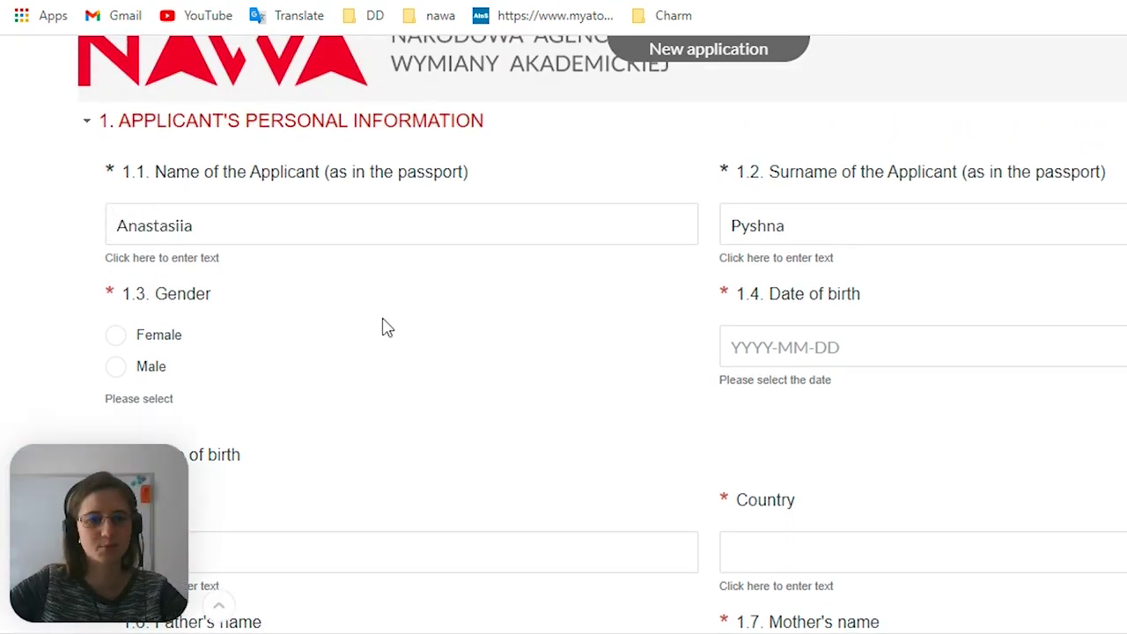
pyautogui.scroll(-1, 388, 324)
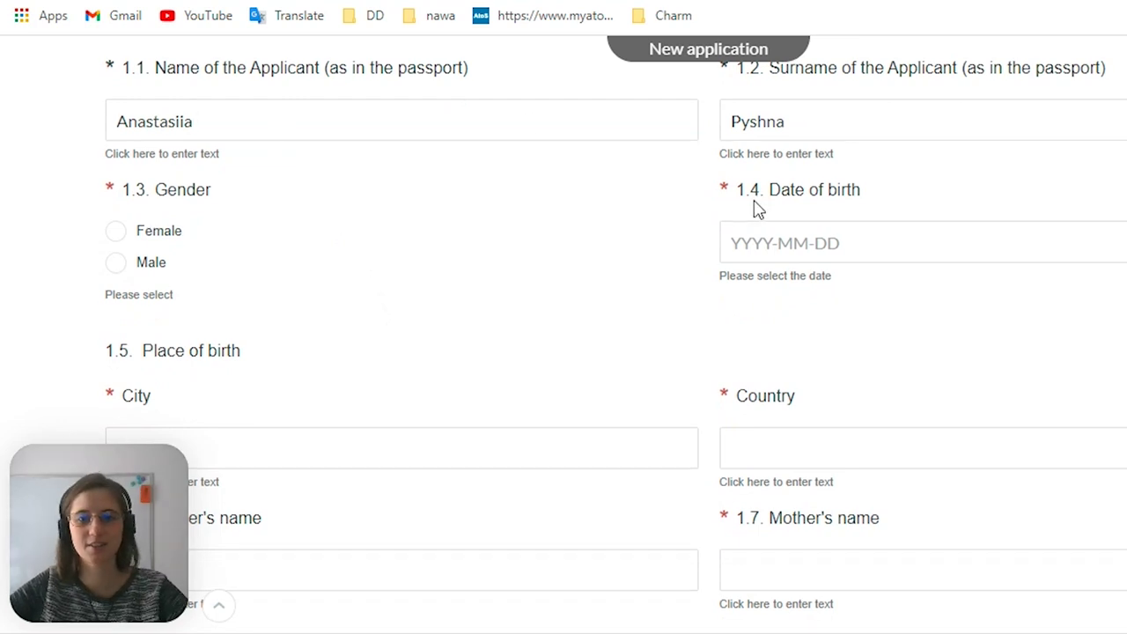
pyautogui.scroll(1, 317, 262)
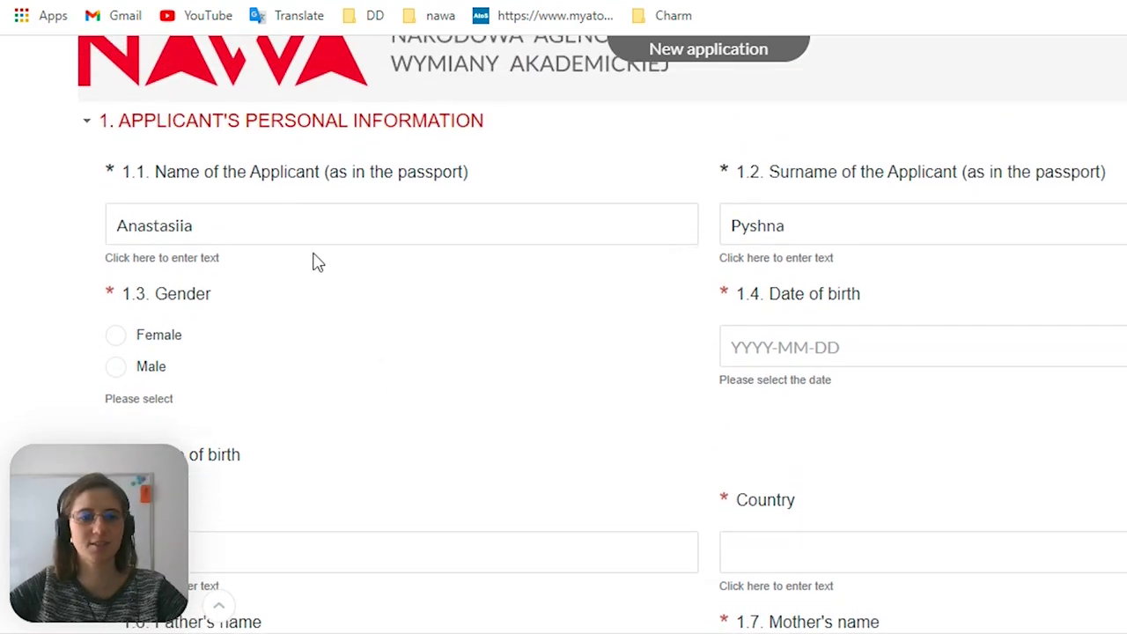
pyautogui.click(240, 214)
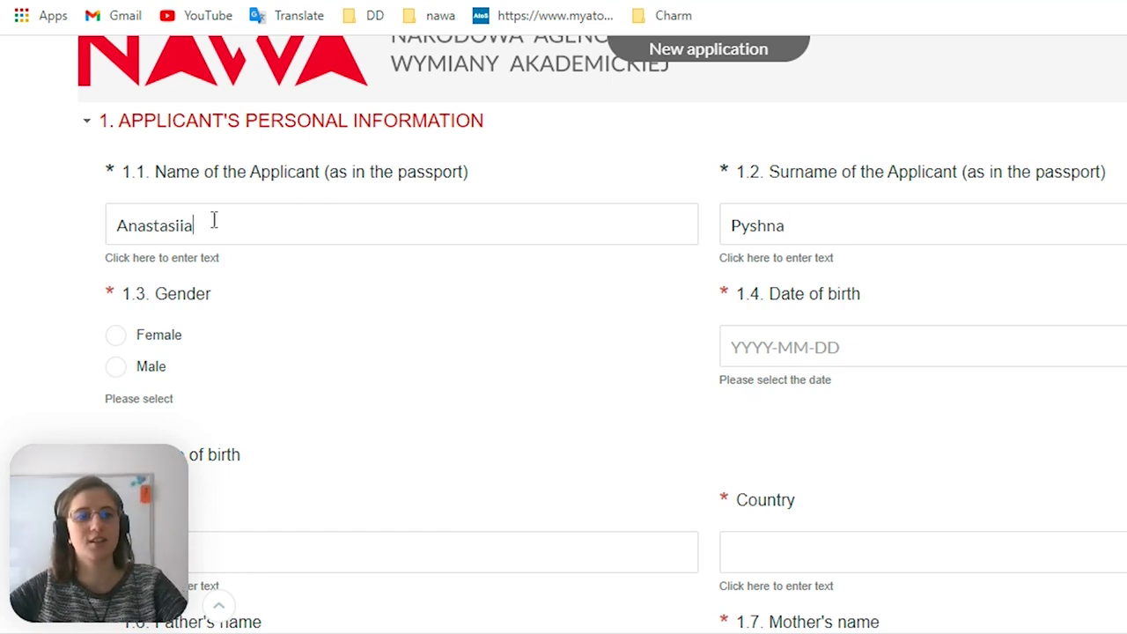
pyautogui.moveTo(186, 225); pyautogui.dragTo(117, 225)
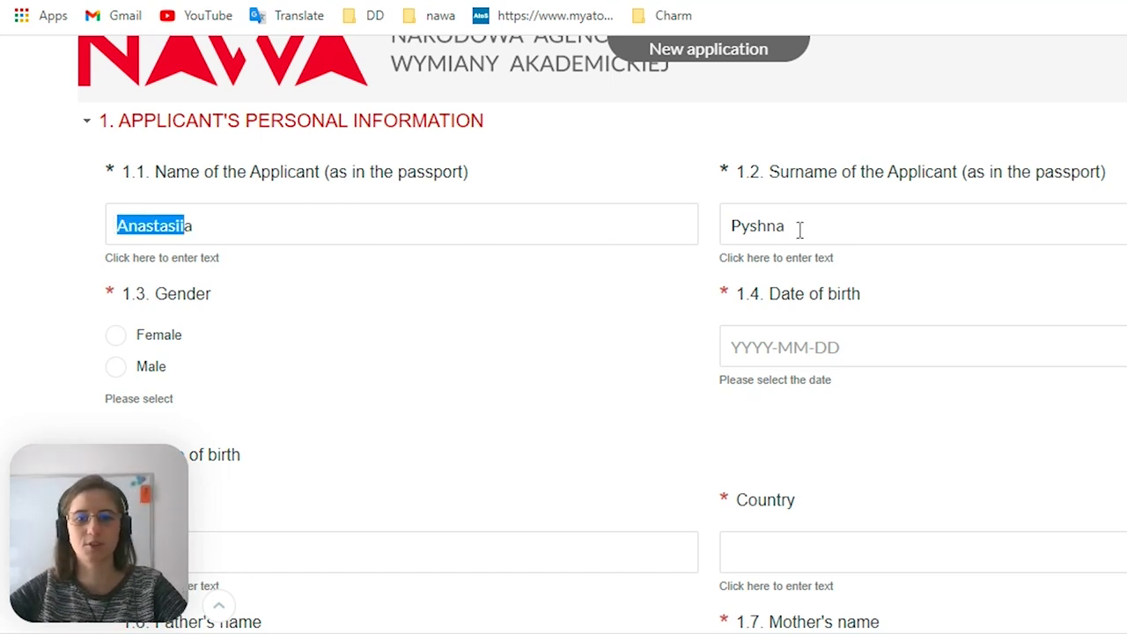
pyautogui.moveTo(800, 228); pyautogui.dragTo(729, 228)
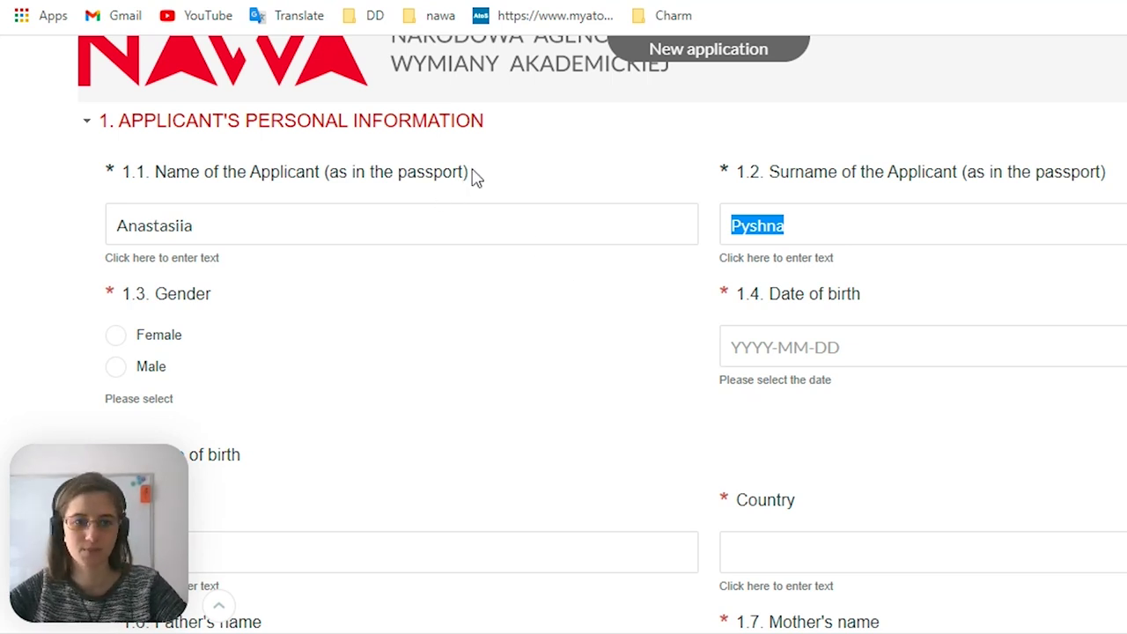
pyautogui.moveTo(185, 226); pyautogui.dragTo(186, 226)
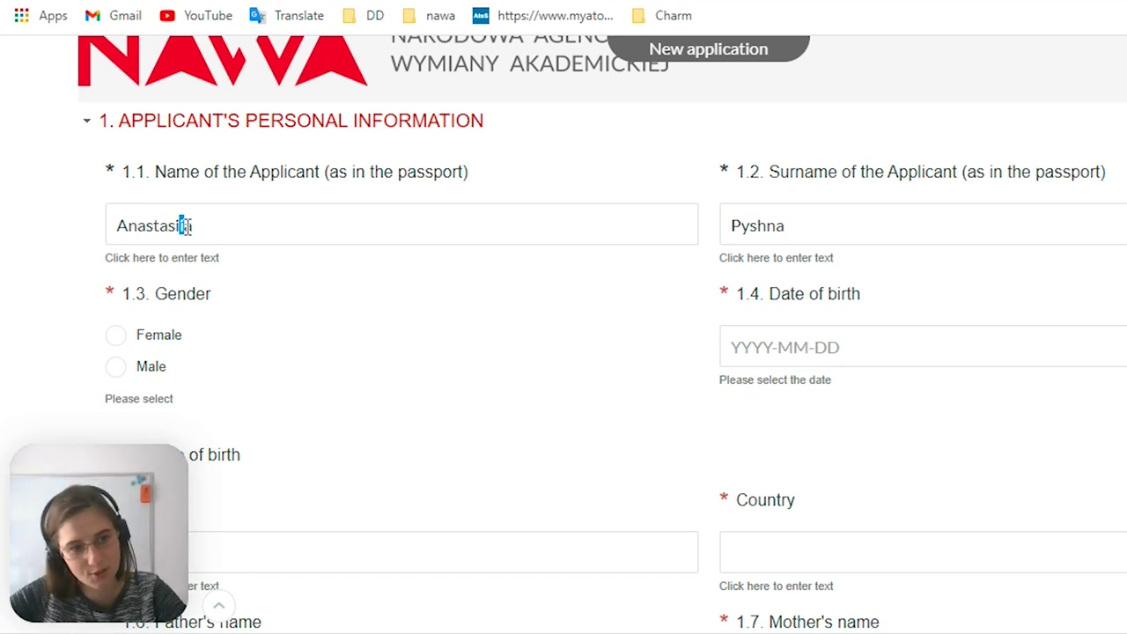
pyautogui.doubleClick(185, 226)
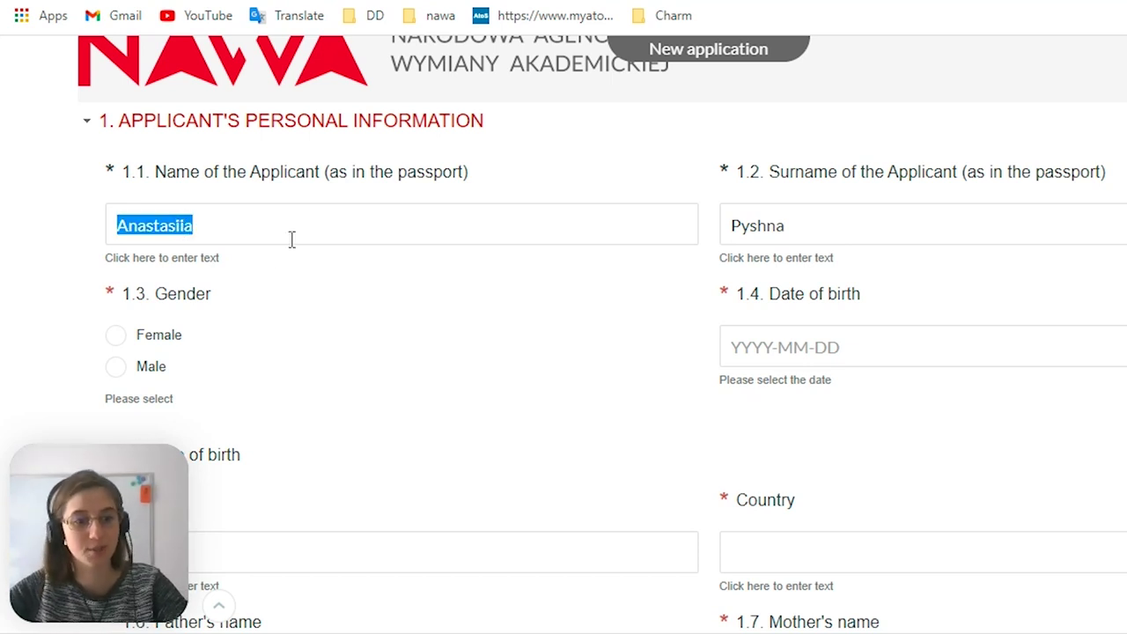
pyautogui.click(850, 238)
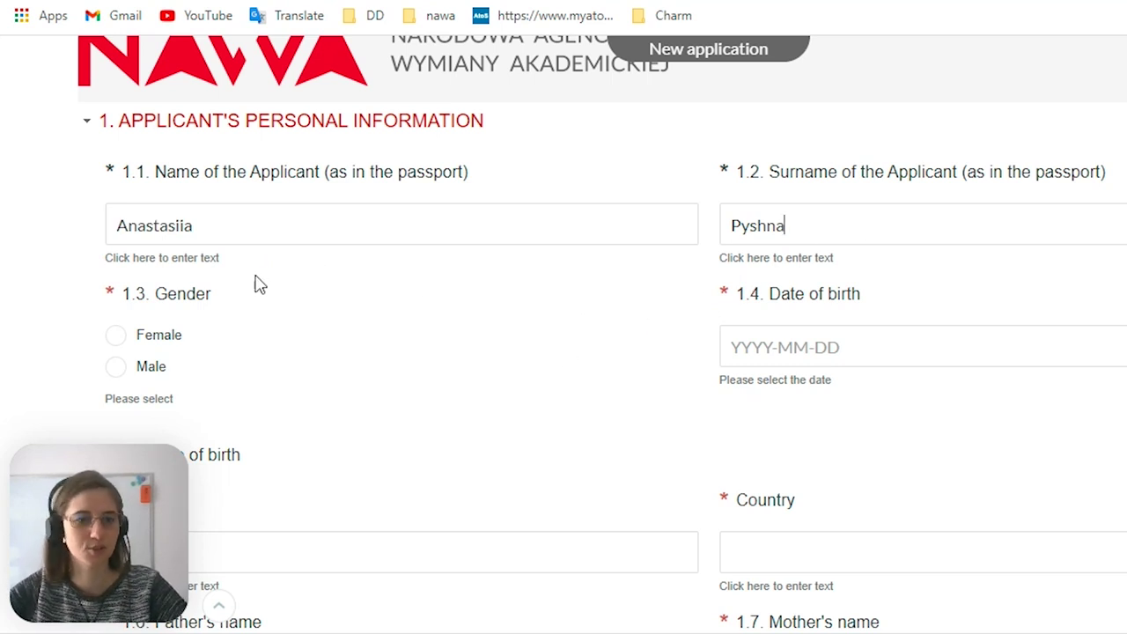
pyautogui.scroll(-1, 168, 352)
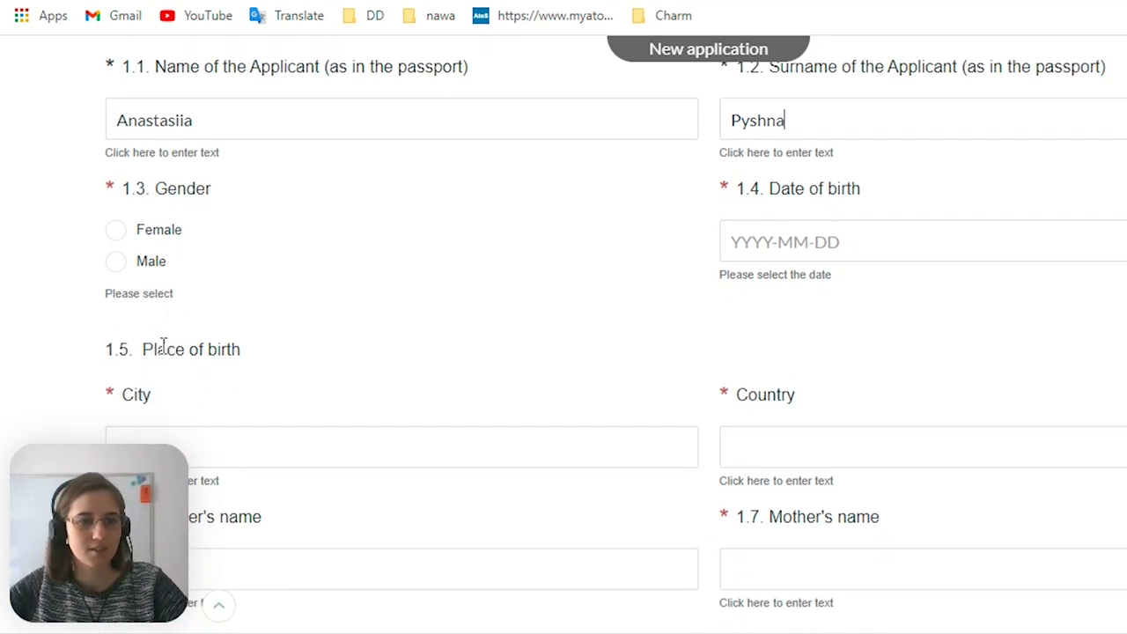
# Set gender to Female and pick the date of birth from the calendar.
pyautogui.click(115, 231)
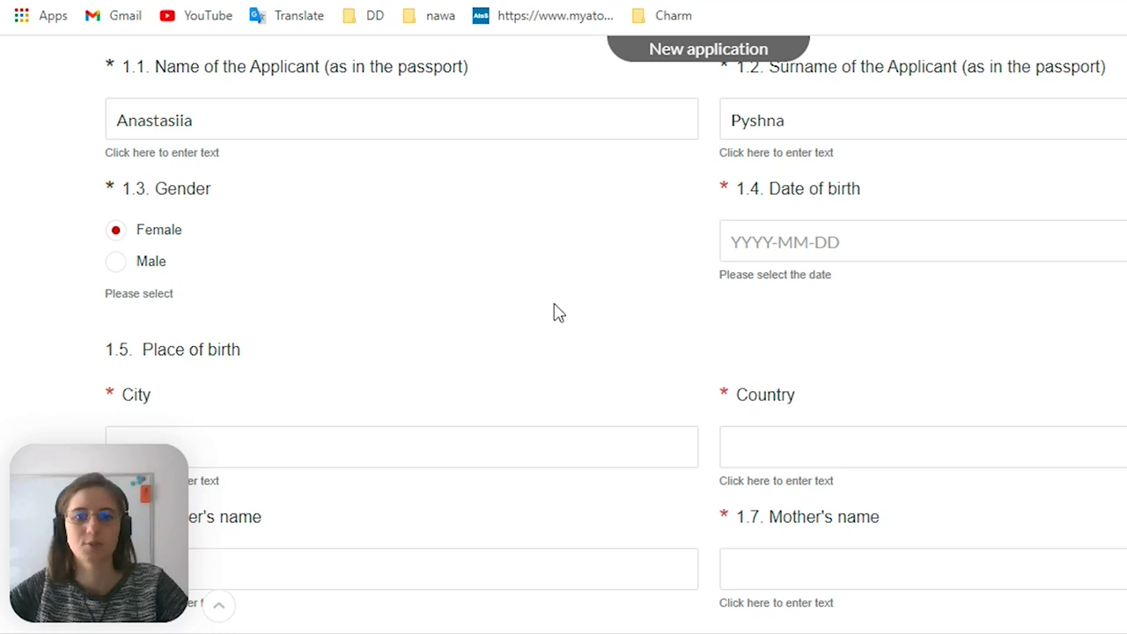
pyautogui.click(786, 238)
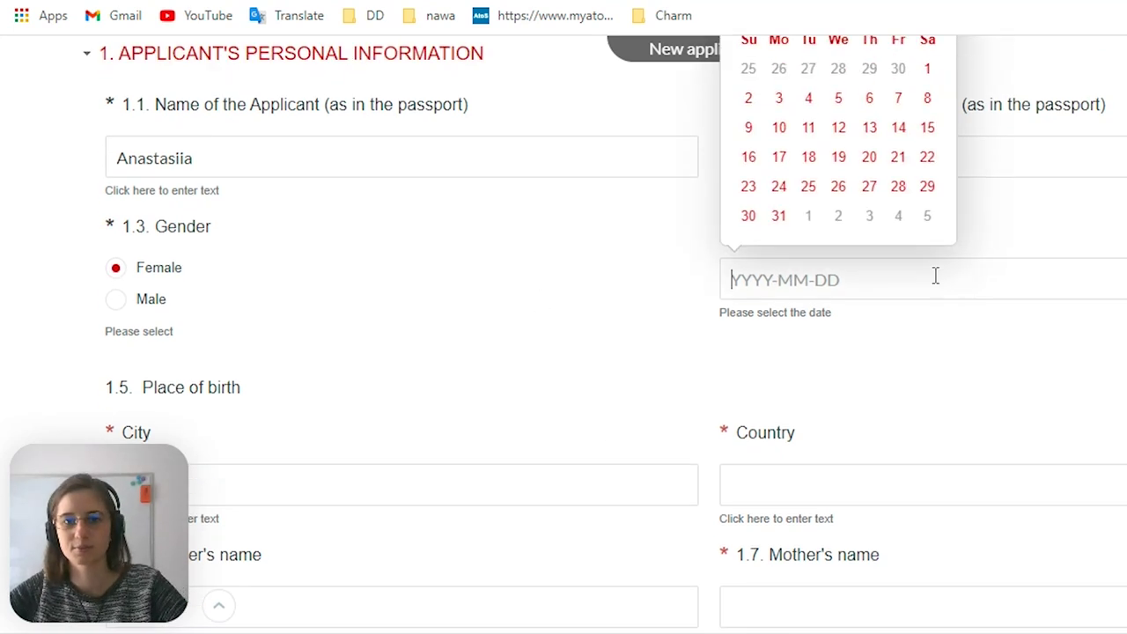
pyautogui.click(749, 78)
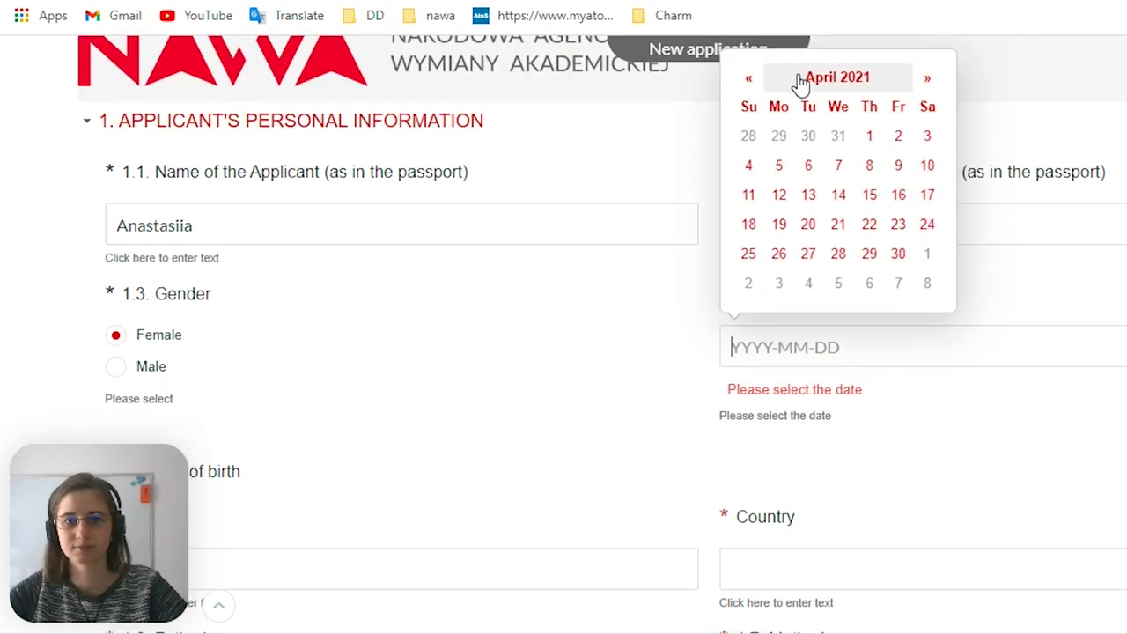
pyautogui.click(797, 79)
pyautogui.click(747, 187)
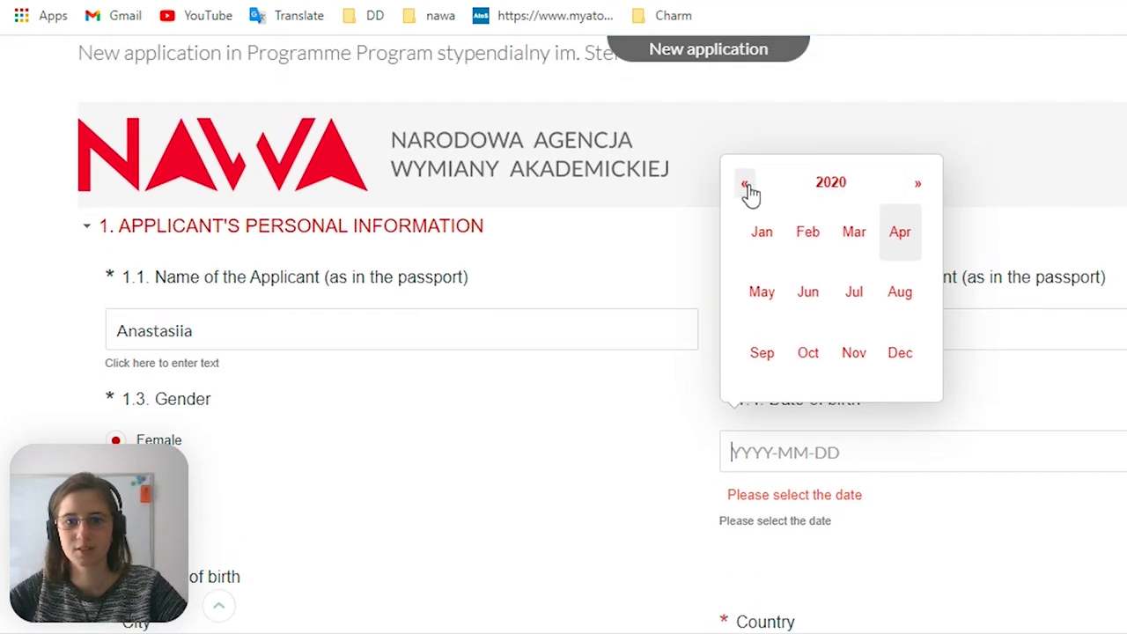
pyautogui.click(746, 185)
pyautogui.click(746, 185)
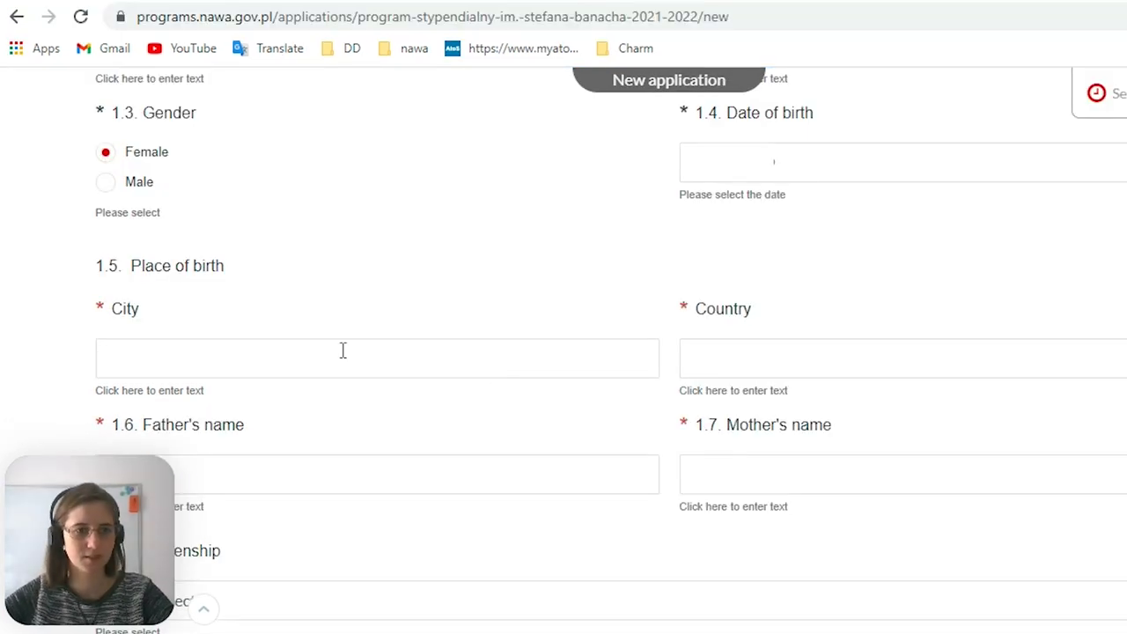
pyautogui.click(343, 350)
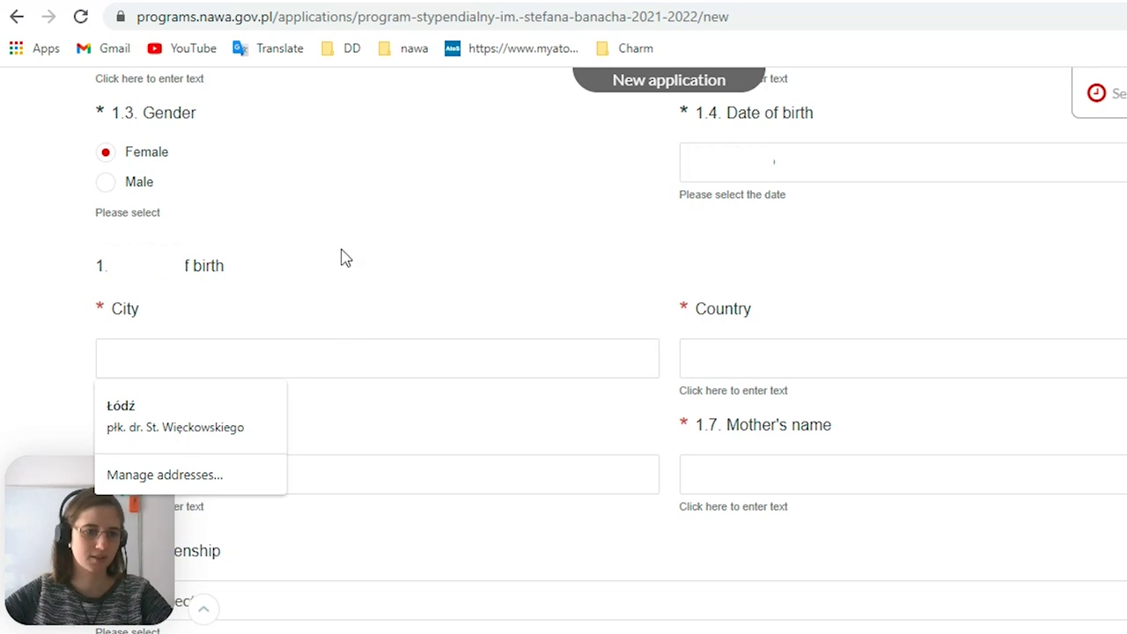
# Enter Ukraine as the country of birth in the Place of birth section.
pyautogui.scroll(-1, 341, 251)
pyautogui.moveTo(226, 168); pyautogui.dragTo(134, 185)
pyautogui.click(132, 258)
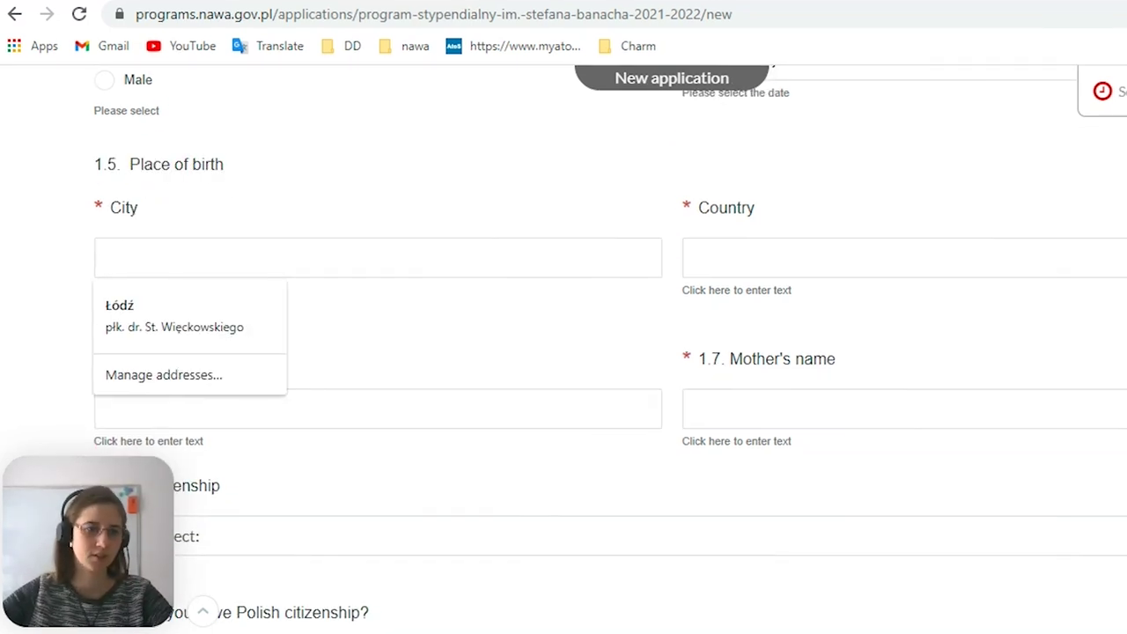
pyautogui.press('Escape')
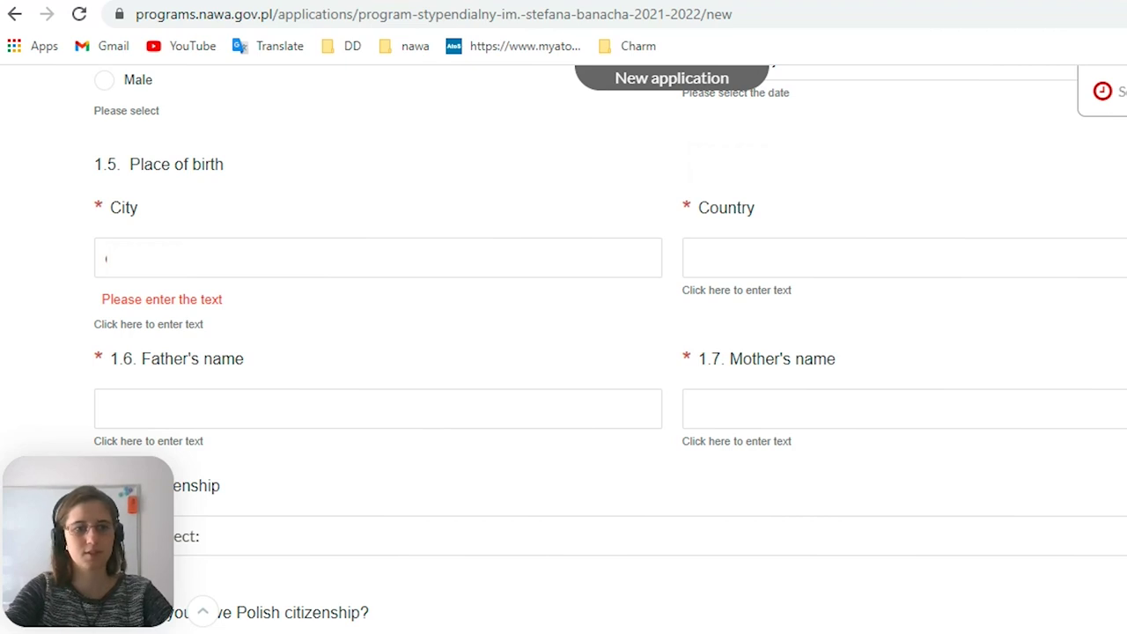
pyautogui.click(853, 246)
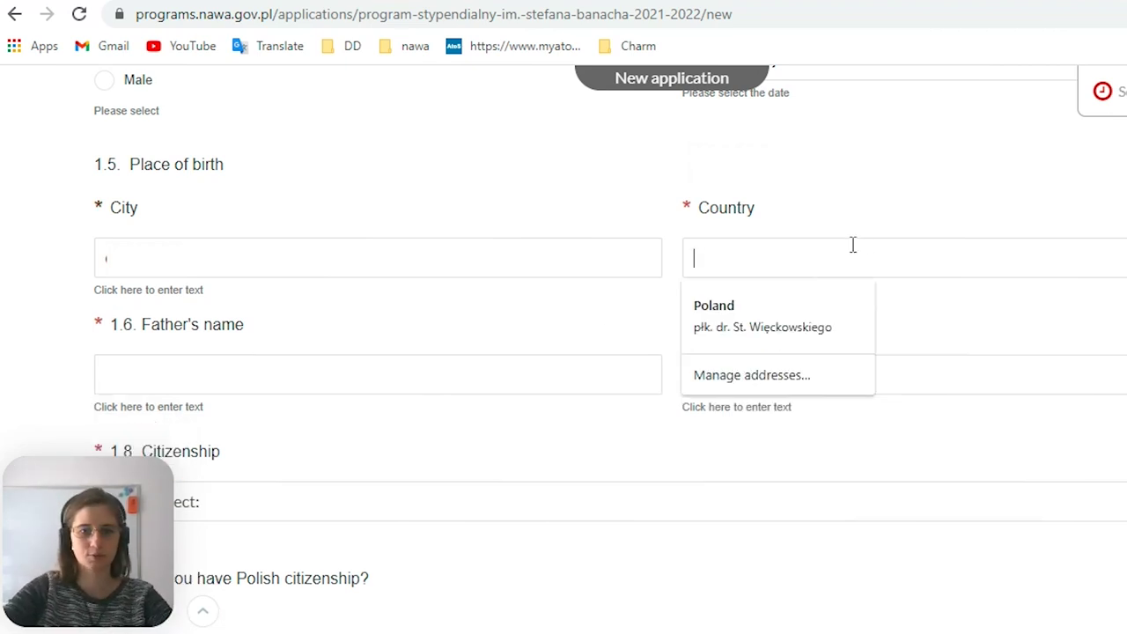
pyautogui.write('Ukraine')
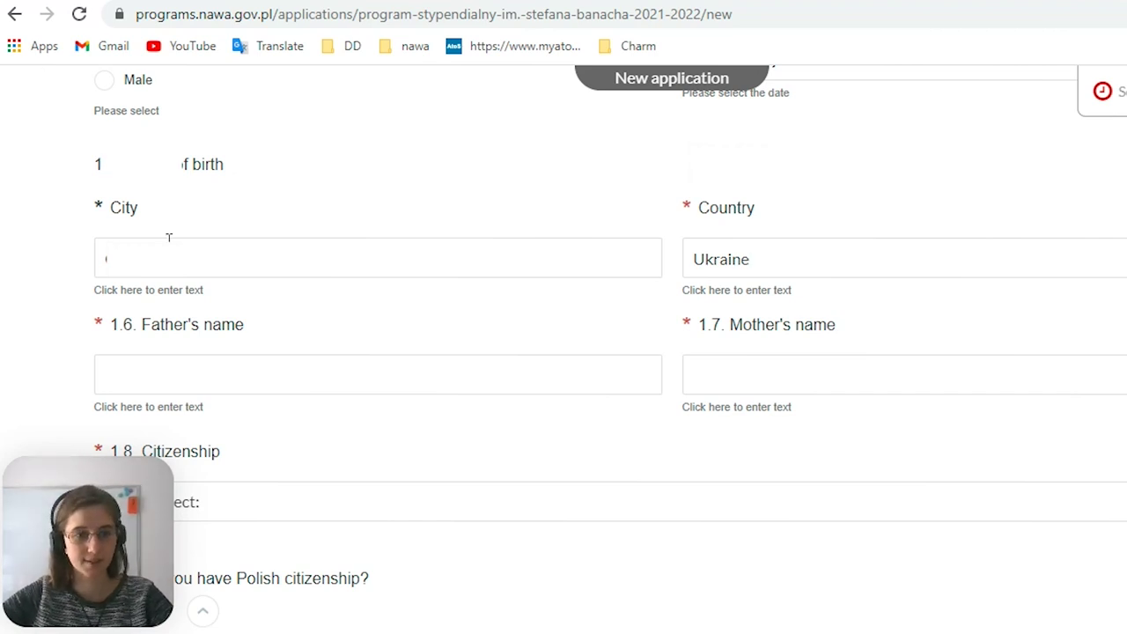
pyautogui.scroll(-1, 169, 235)
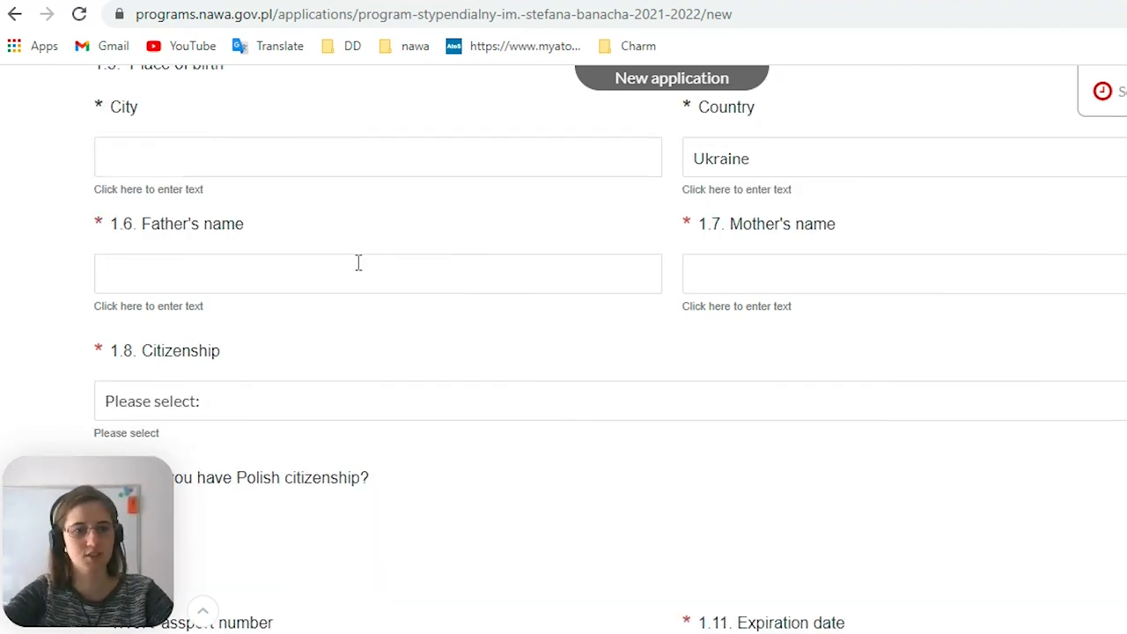
pyautogui.click(785, 262)
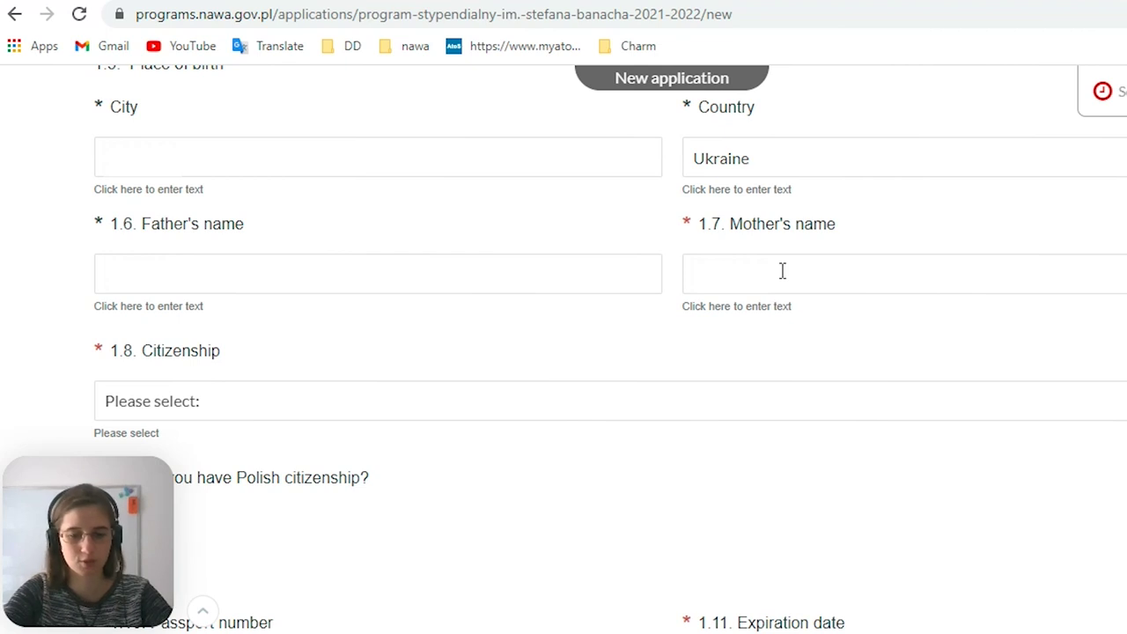
pyautogui.scroll(-5, 782, 272)
pyautogui.click(324, 267)
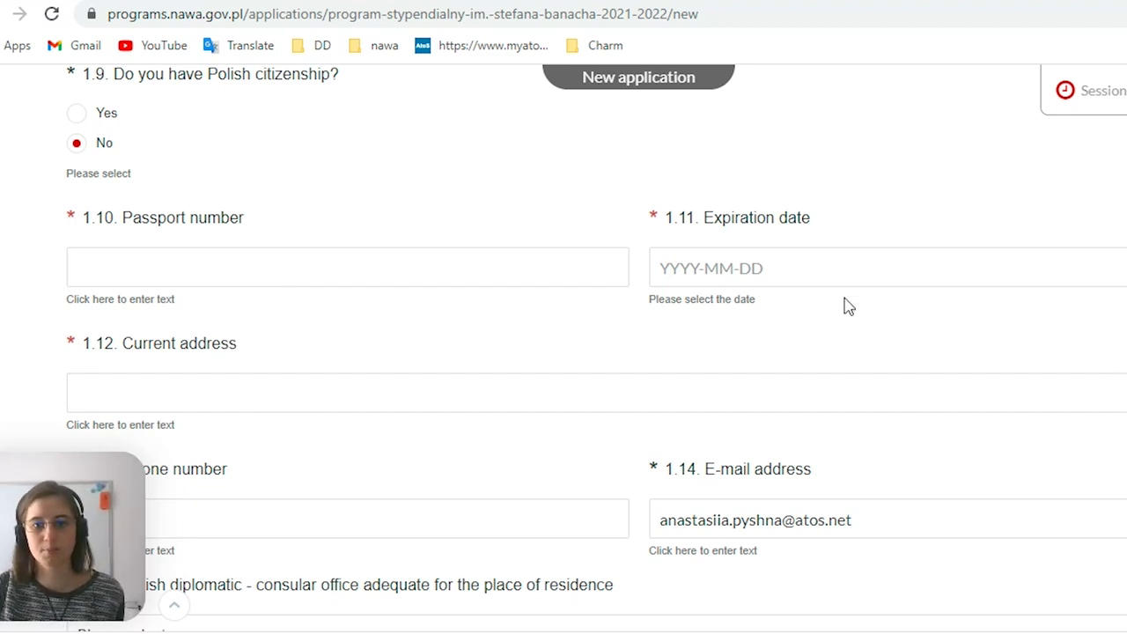
pyautogui.scroll(-1, 460, 344)
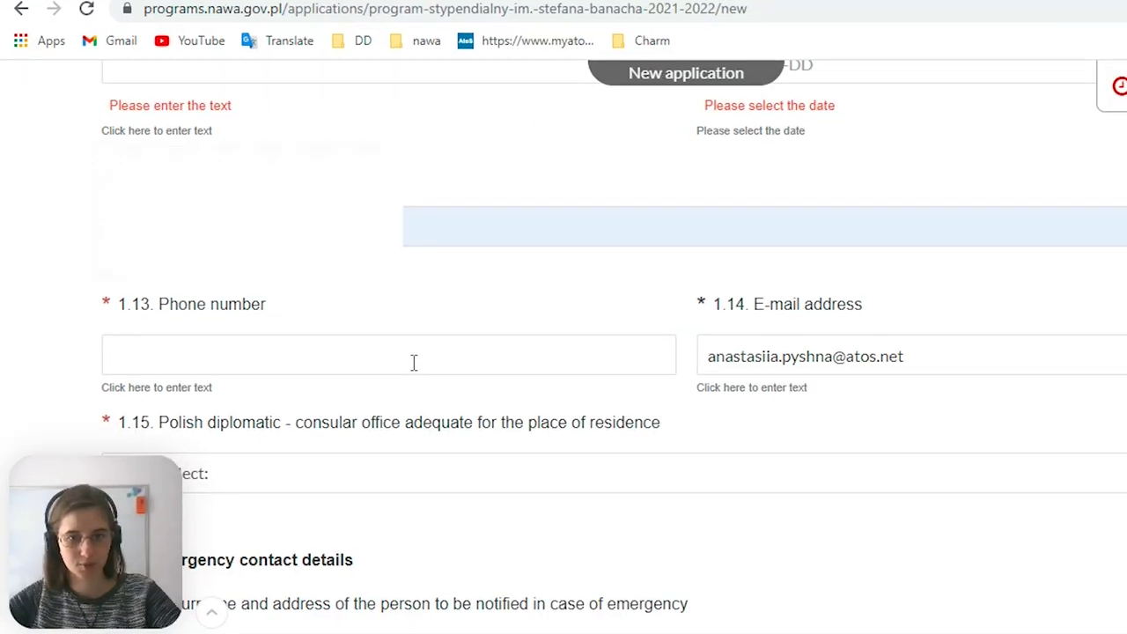
pyautogui.click(413, 362)
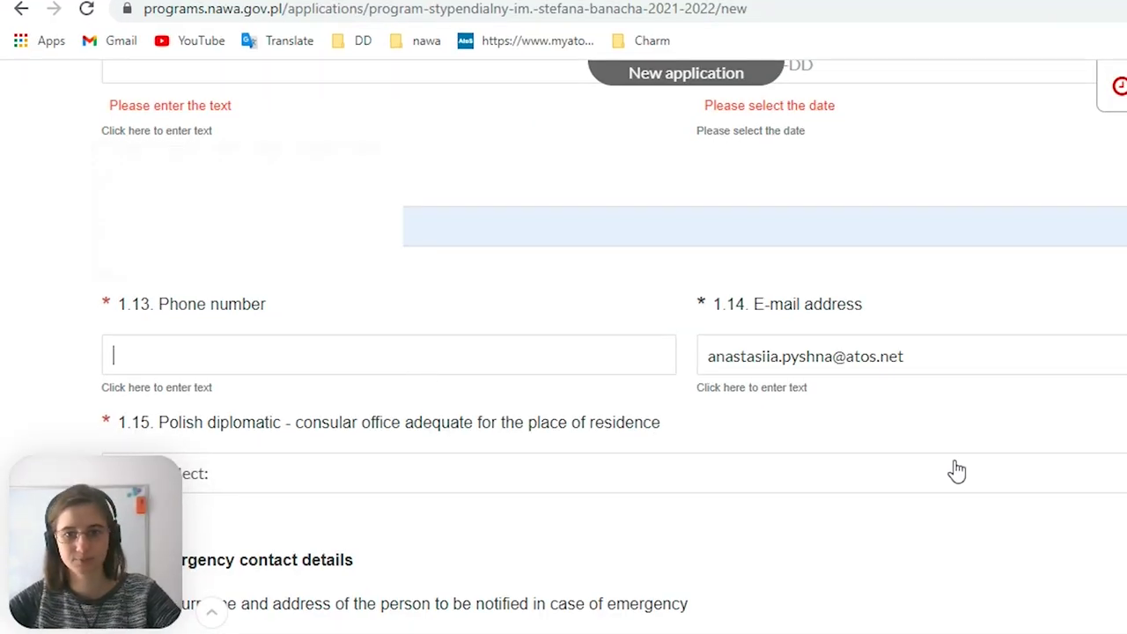
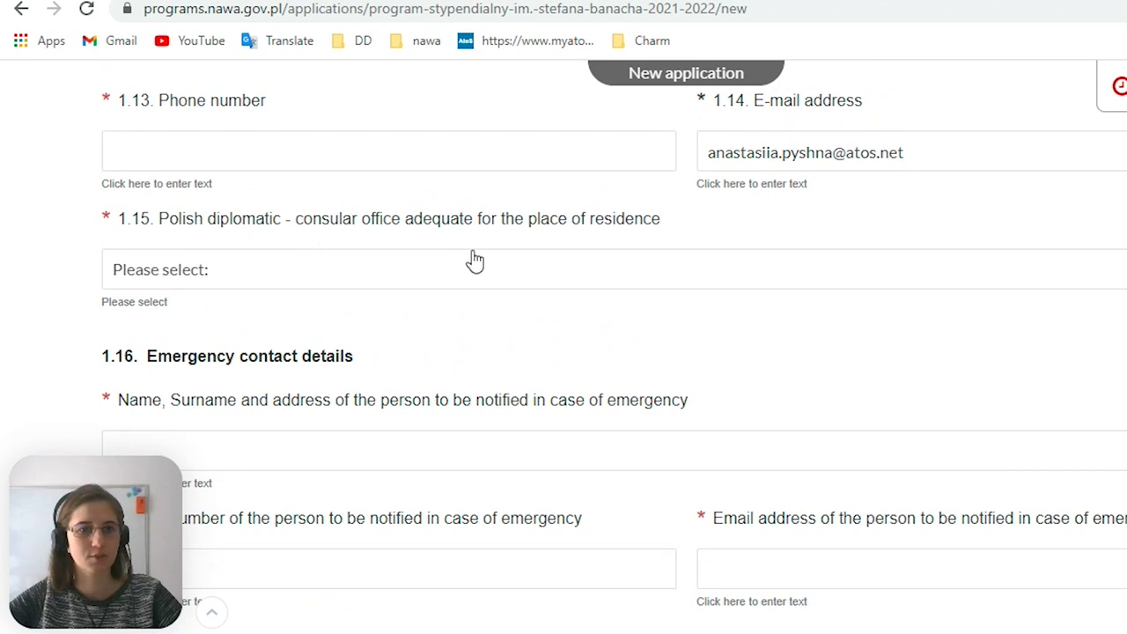
# Choose Ambasada RP w Kijowie from the 1.15 Polish consular office list.
pyautogui.click(557, 288)
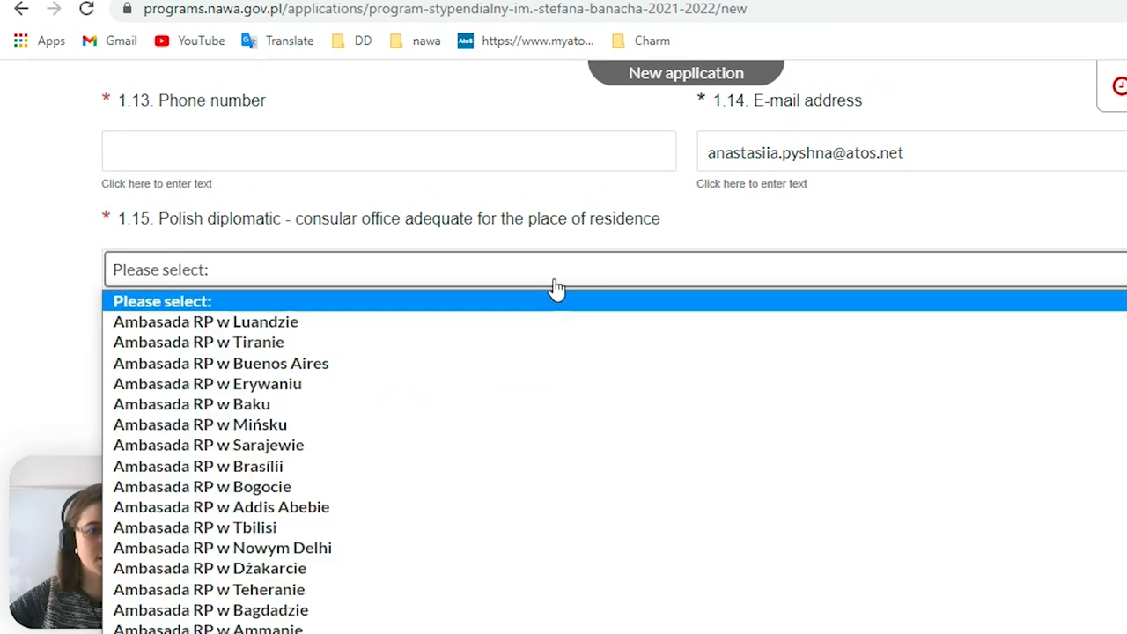
pyautogui.scroll(-3, 517, 416)
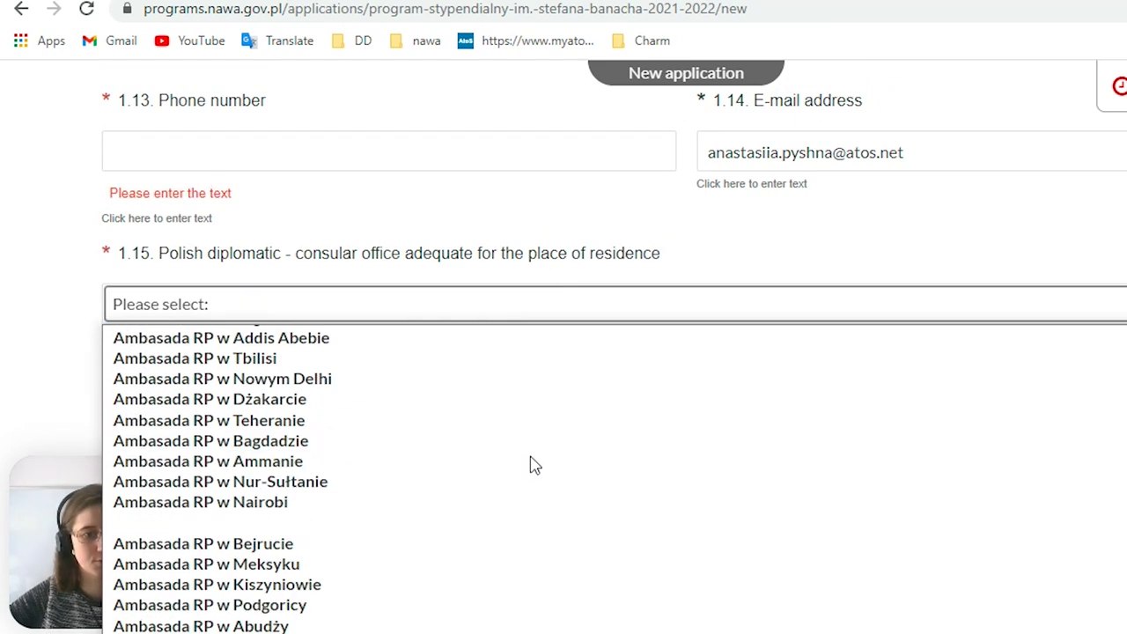
pyautogui.scroll(-3, 524, 476)
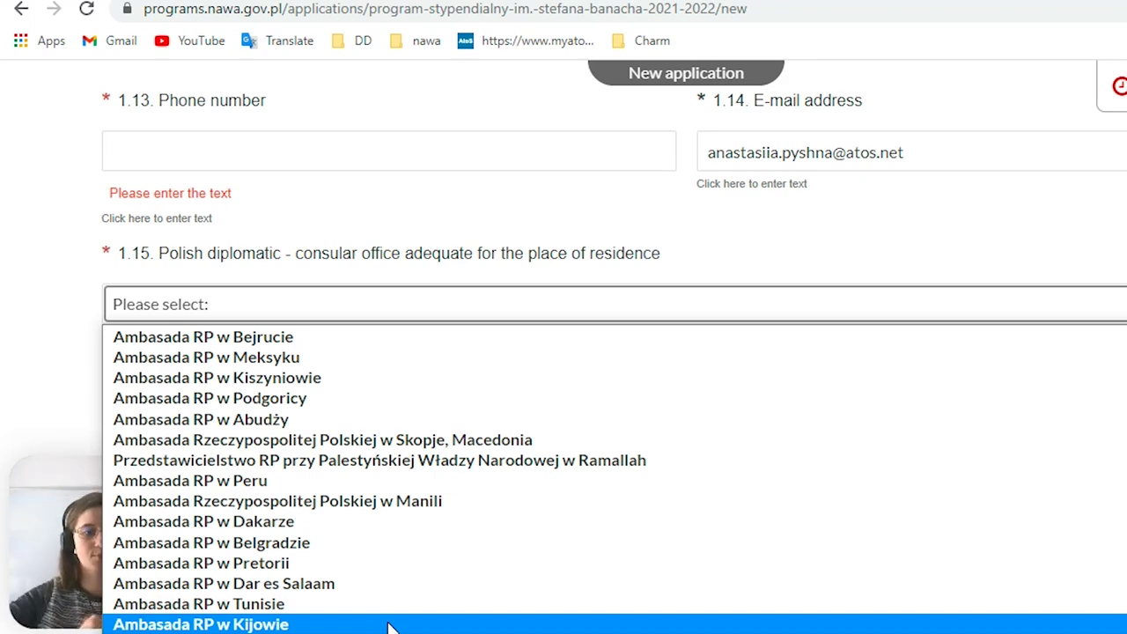
pyautogui.scroll(8, 422, 604)
pyautogui.scroll(-8, 428, 599)
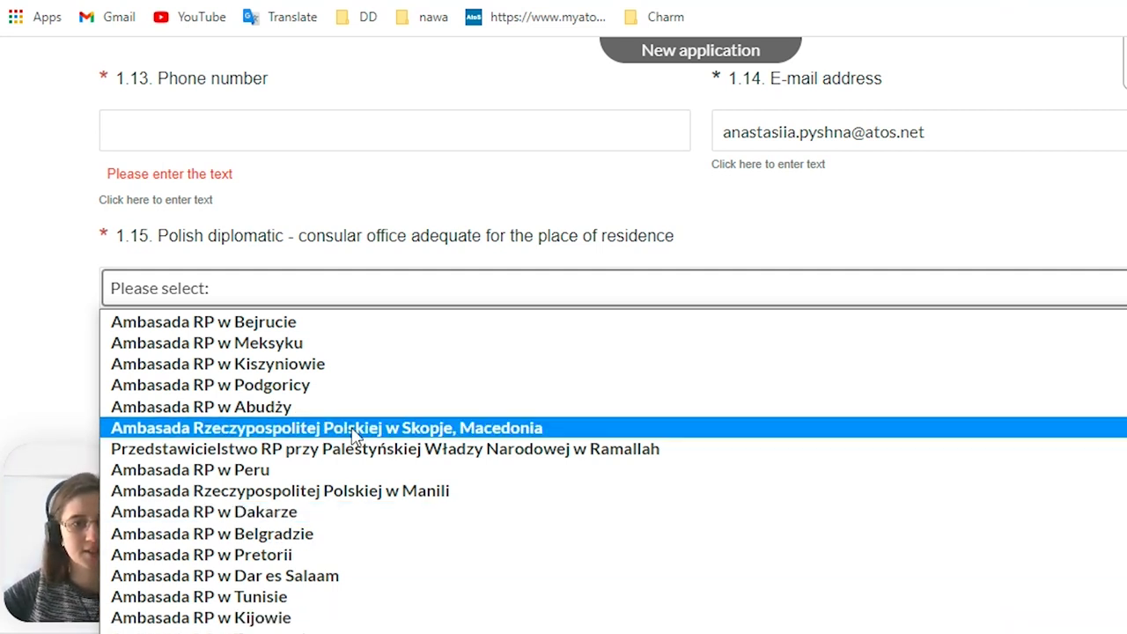
pyautogui.scroll(10, 315, 481)
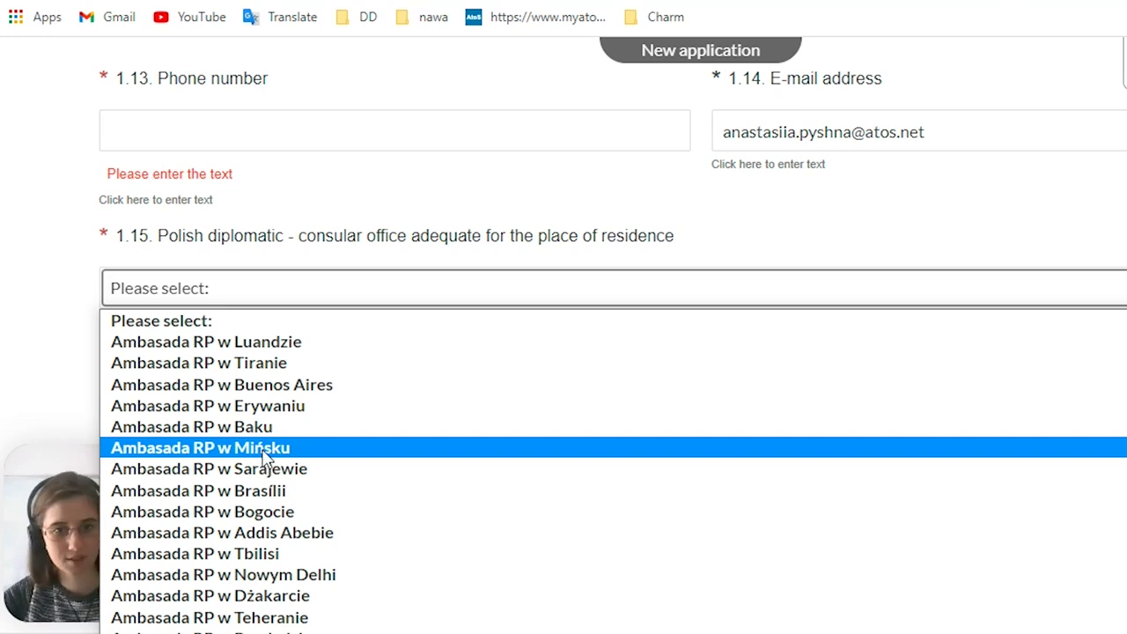
pyautogui.scroll(-5, 367, 423)
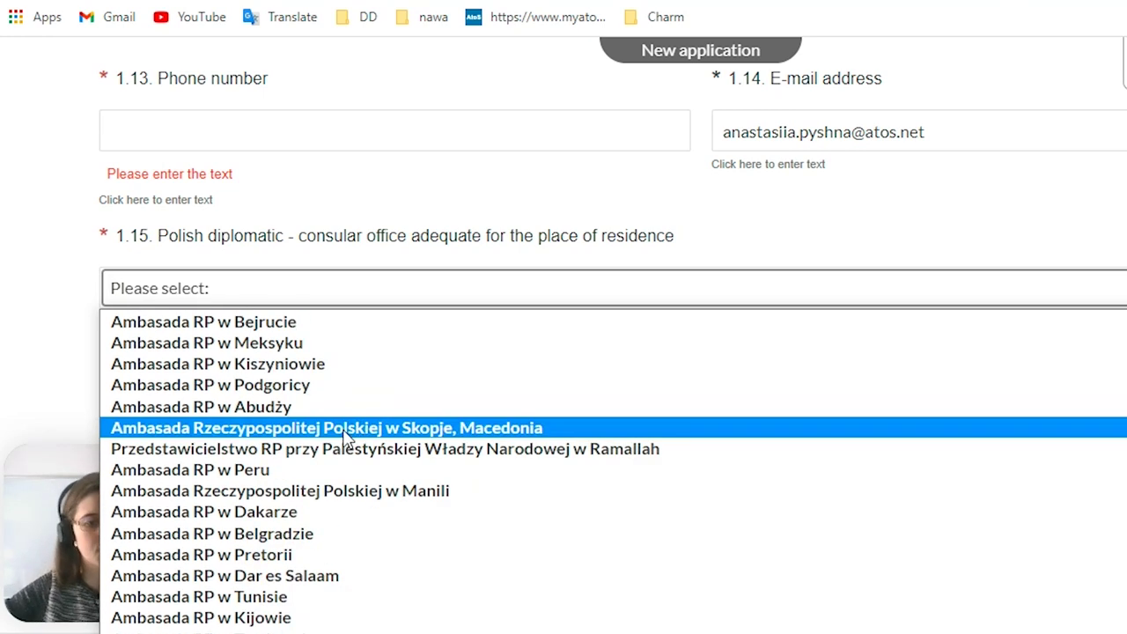
pyautogui.click(317, 617)
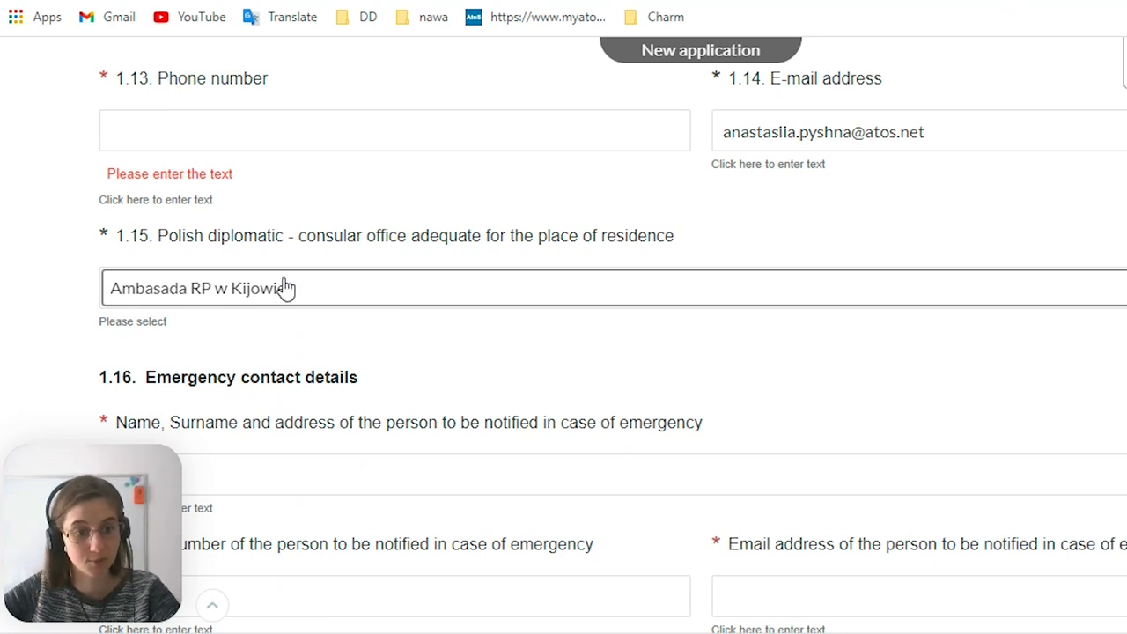
# Scroll past the 1.16 emergency contact fields down to section 2, Planned Studies in Poland.
pyautogui.scroll(-1, 287, 292)
pyautogui.scroll(-1, 368, 330)
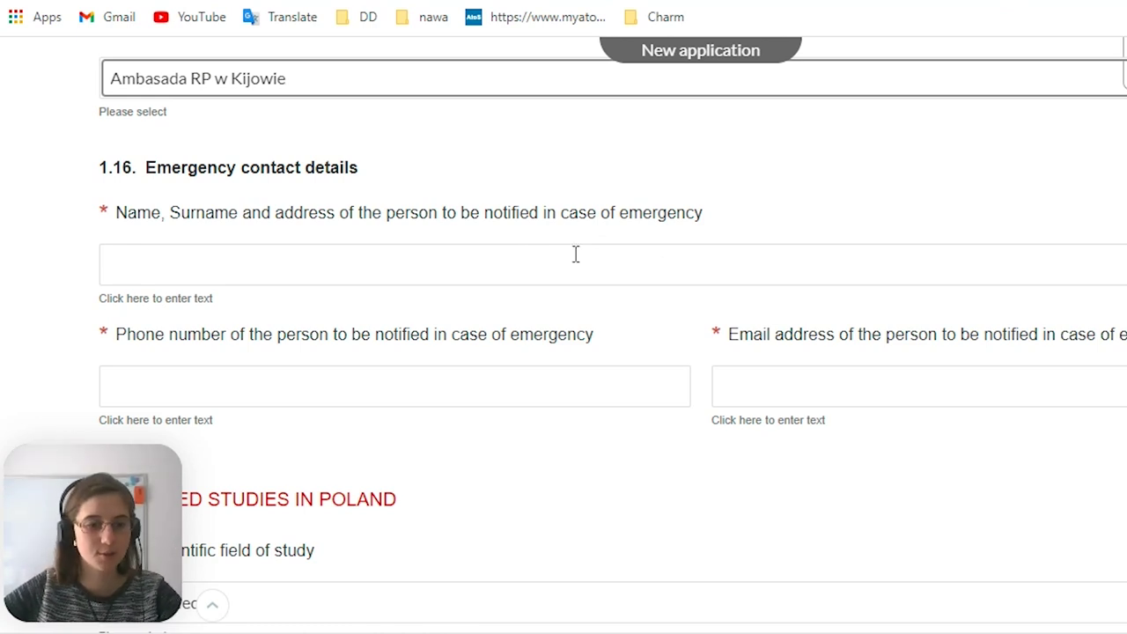
pyautogui.scroll(-1, 532, 271)
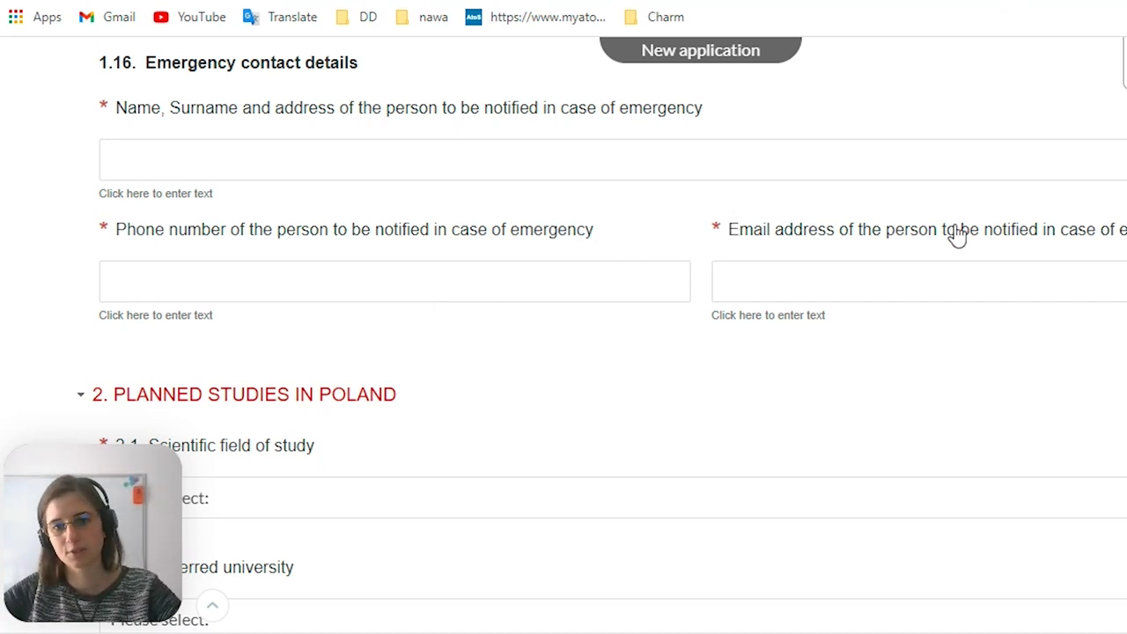
pyautogui.scroll(-2, 423, 319)
pyautogui.scroll(2, 428, 308)
pyautogui.scroll(2, 422, 393)
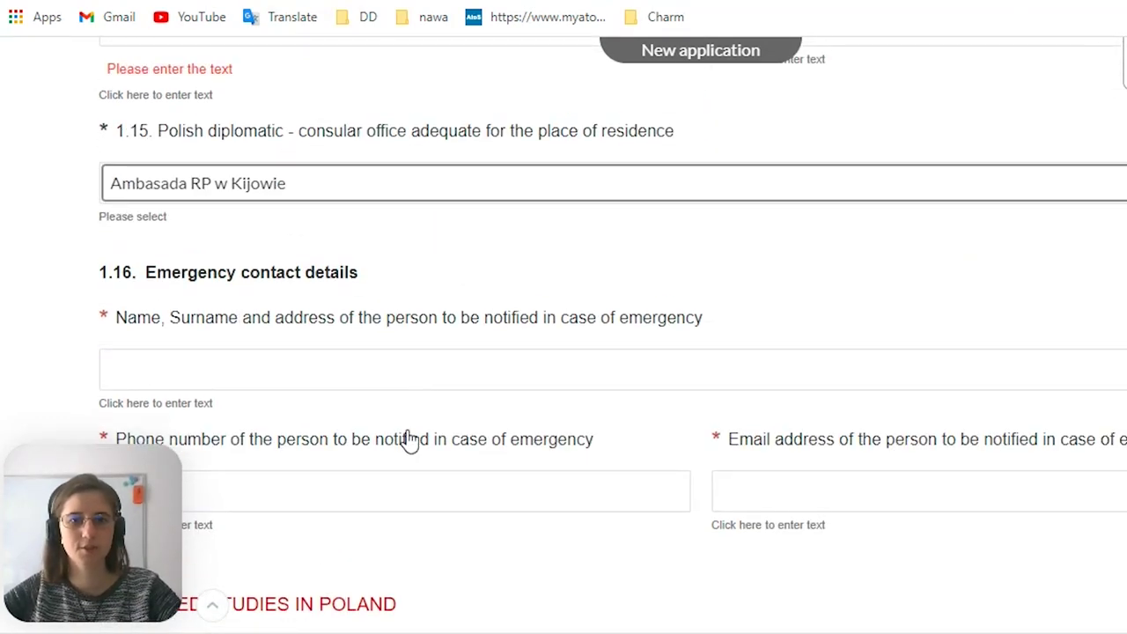
pyautogui.scroll(5, 410, 441)
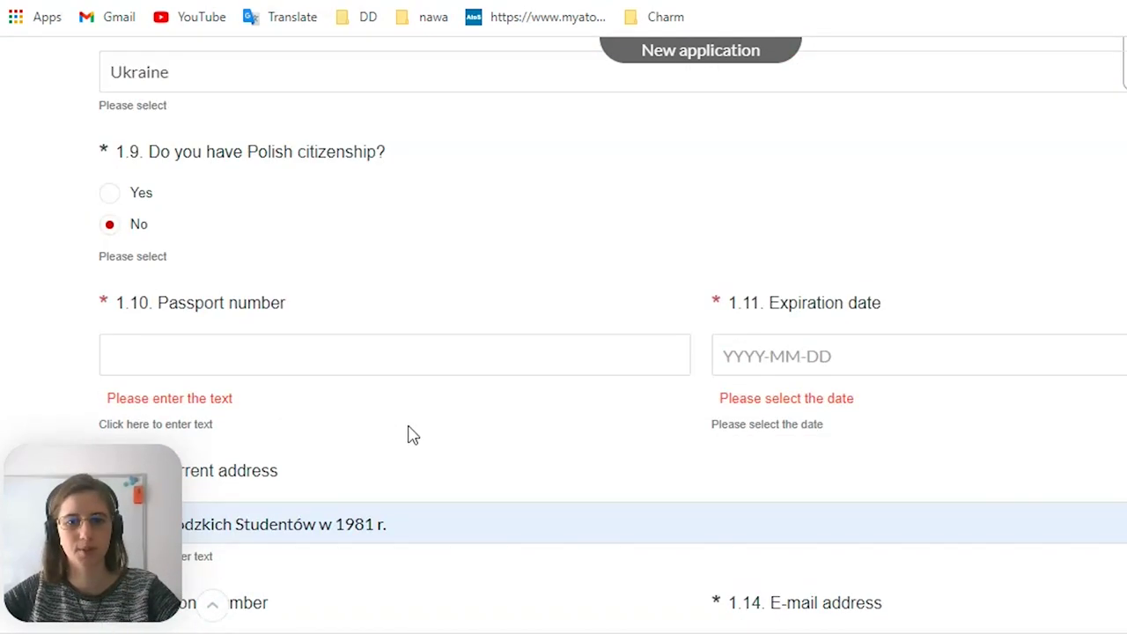
pyautogui.scroll(-11, 412, 435)
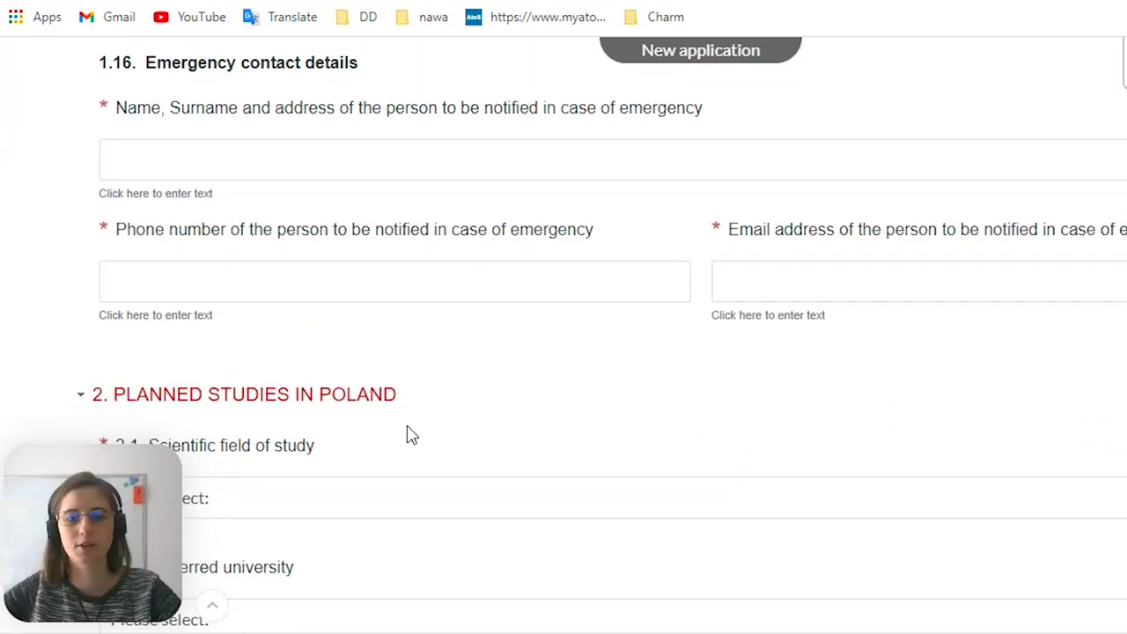
pyautogui.scroll(1, 464, 326)
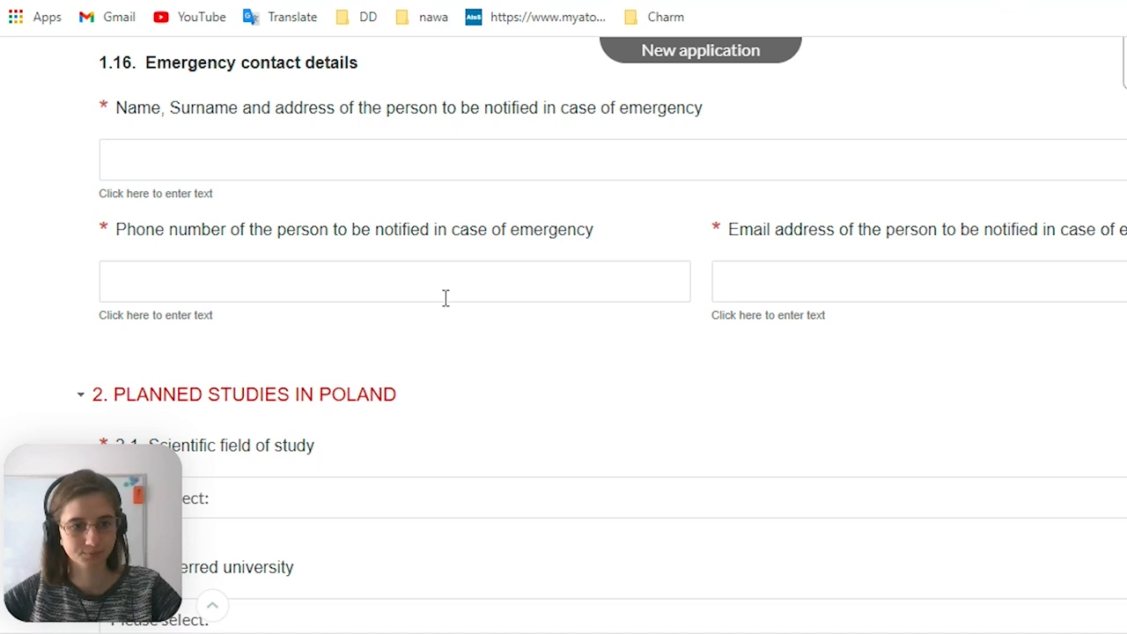
pyautogui.scroll(-2, 440, 299)
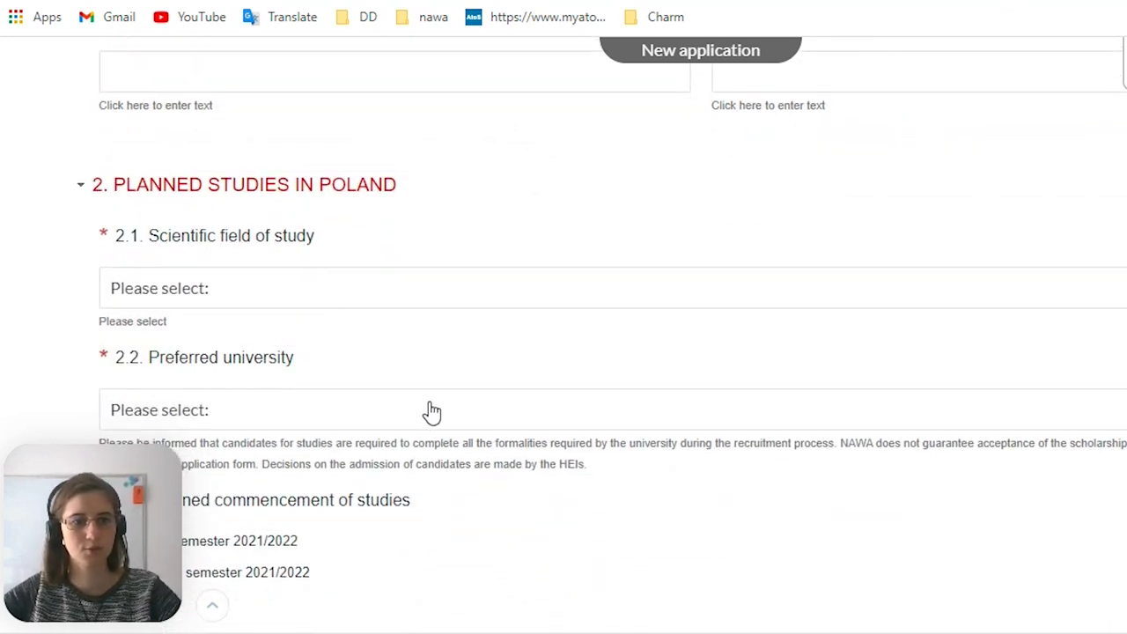
pyautogui.scroll(-1, 434, 377)
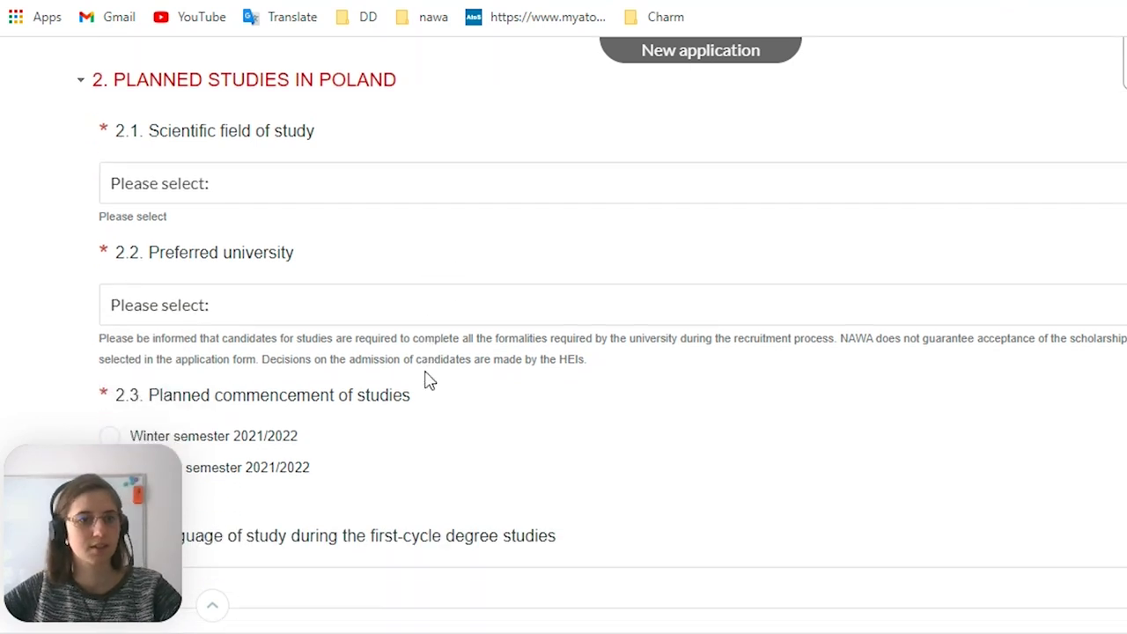
# Pick 'engineering and technology field of sciences' in 2.1 with discipline Technical IT and Telecommunications.
pyautogui.click(351, 187)
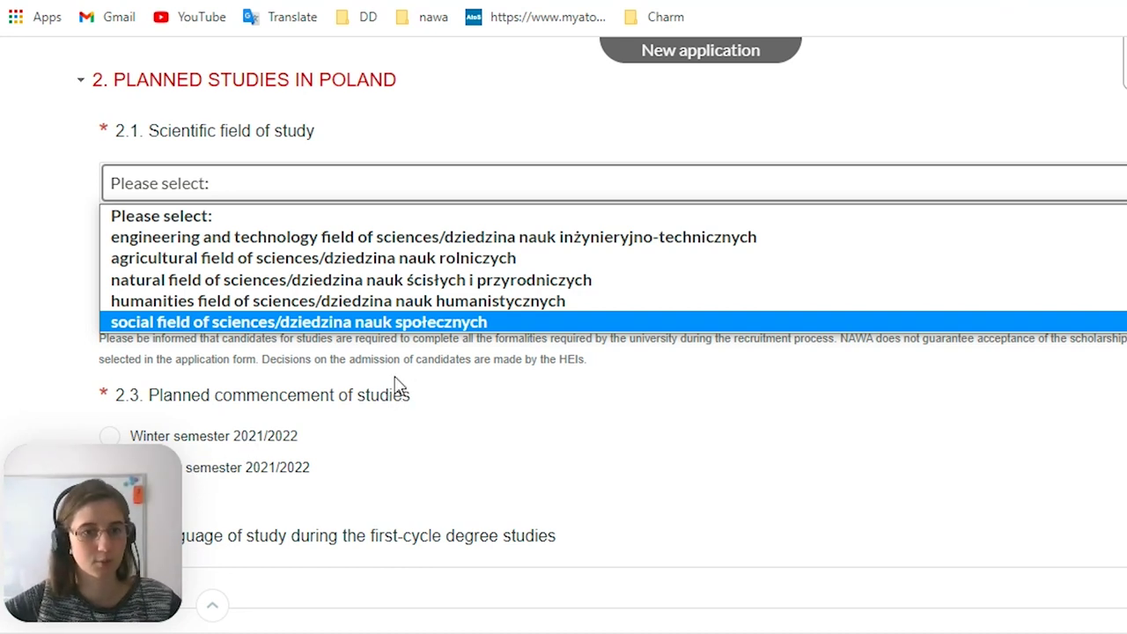
pyautogui.click(319, 237)
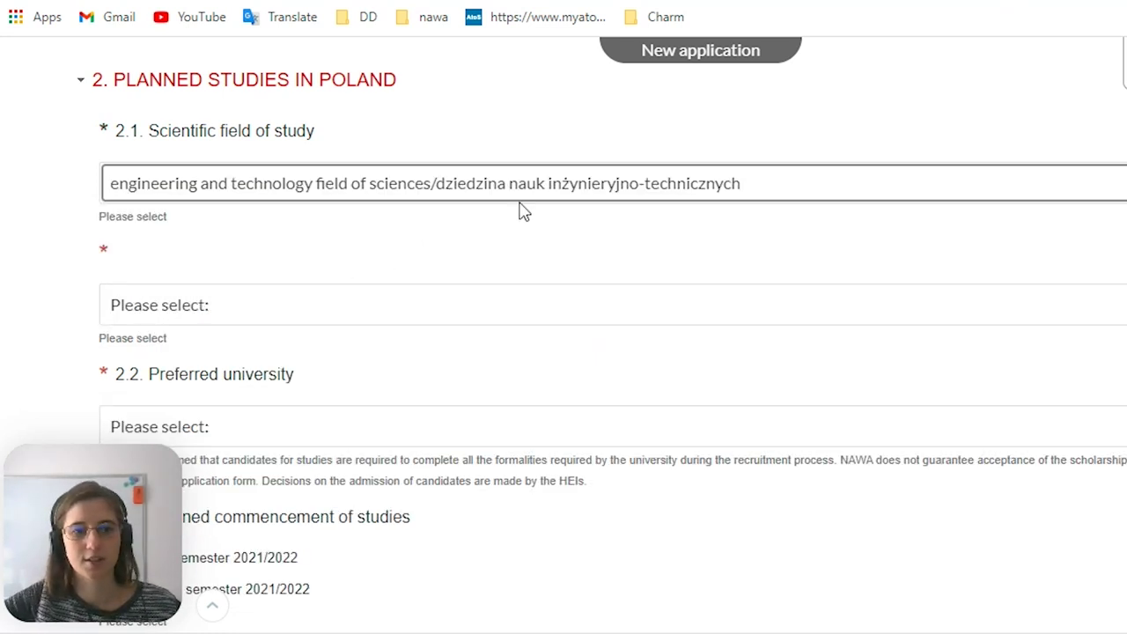
pyautogui.click(415, 315)
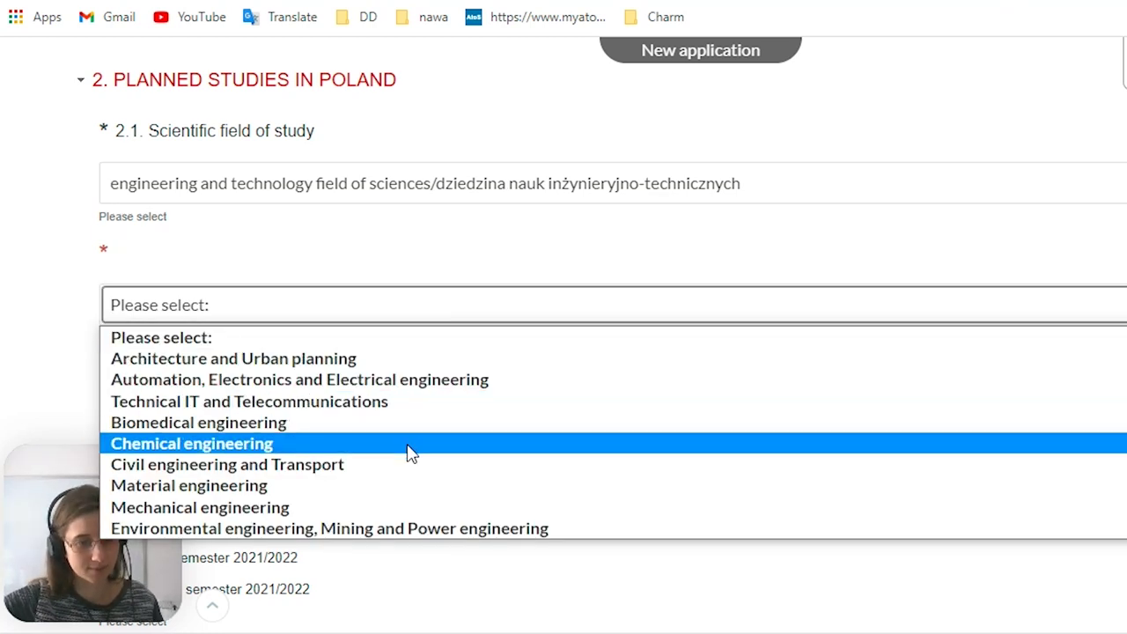
pyautogui.click(269, 412)
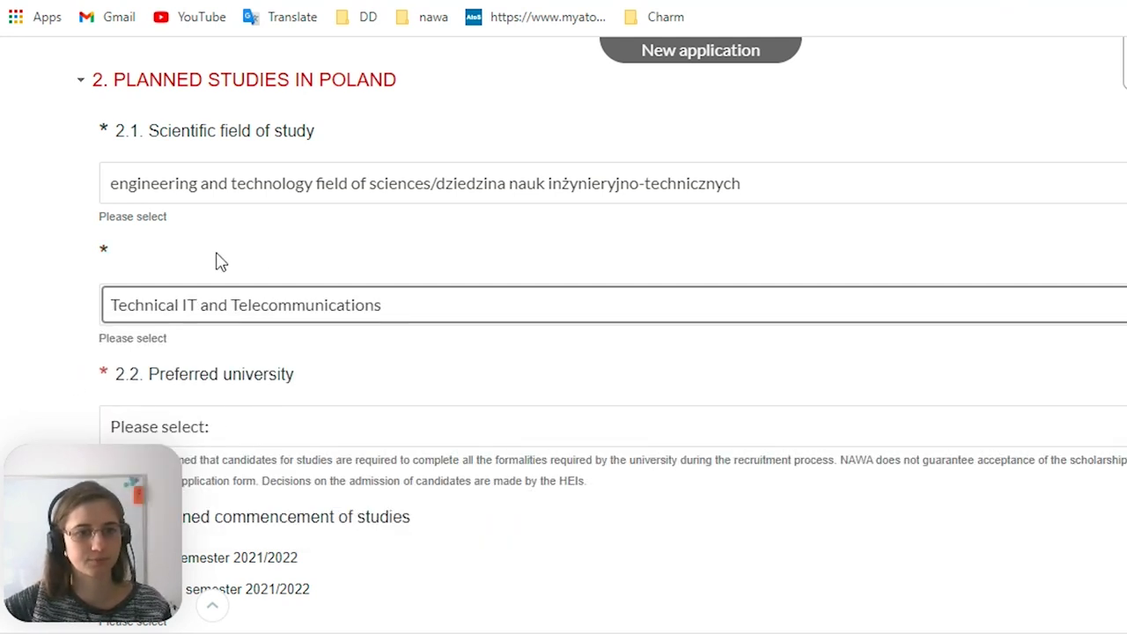
pyautogui.scroll(-1, 214, 257)
pyautogui.scroll(-1, 431, 328)
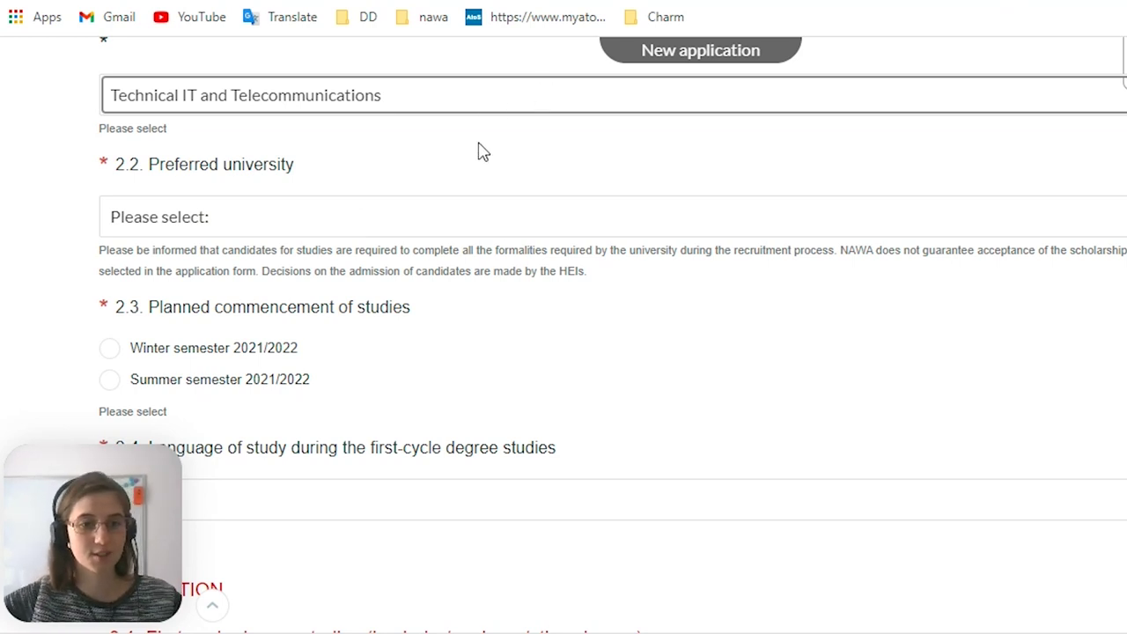
# Select University of Lodz in the 2.2 Preferred university dropdown.
pyautogui.click(553, 222)
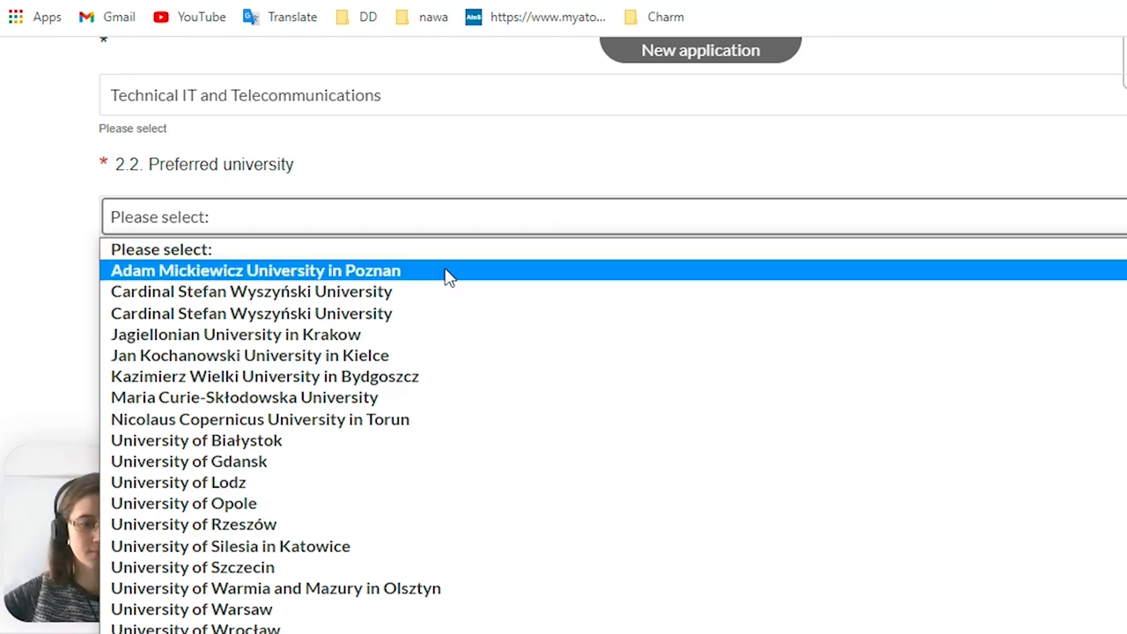
pyautogui.scroll(-7, 437, 293)
pyautogui.scroll(7, 442, 370)
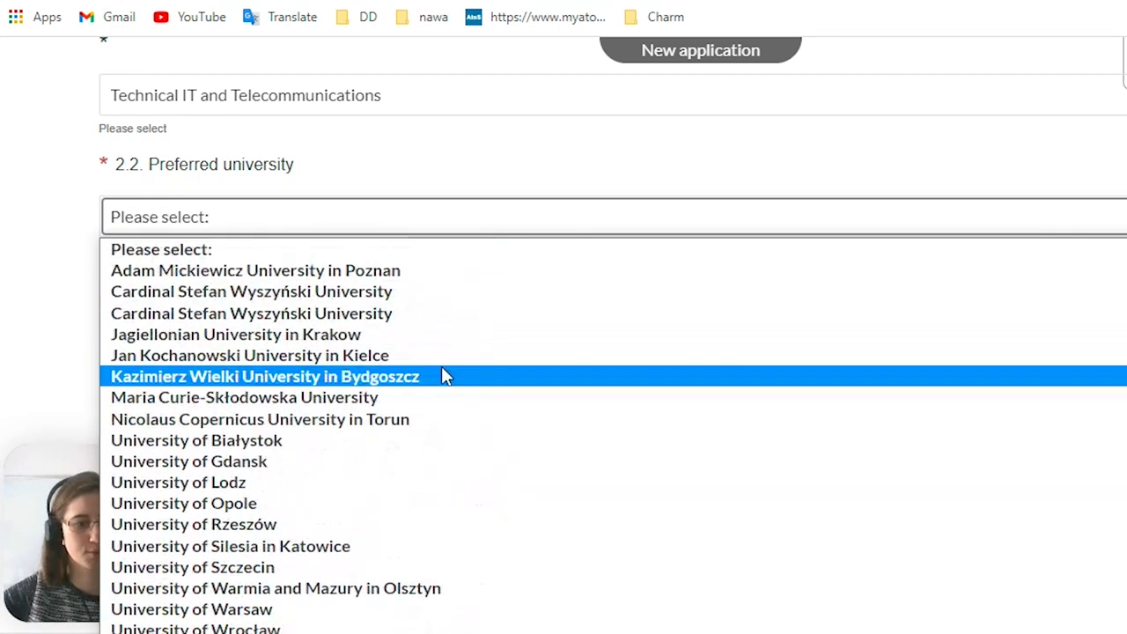
pyautogui.scroll(-7, 445, 361)
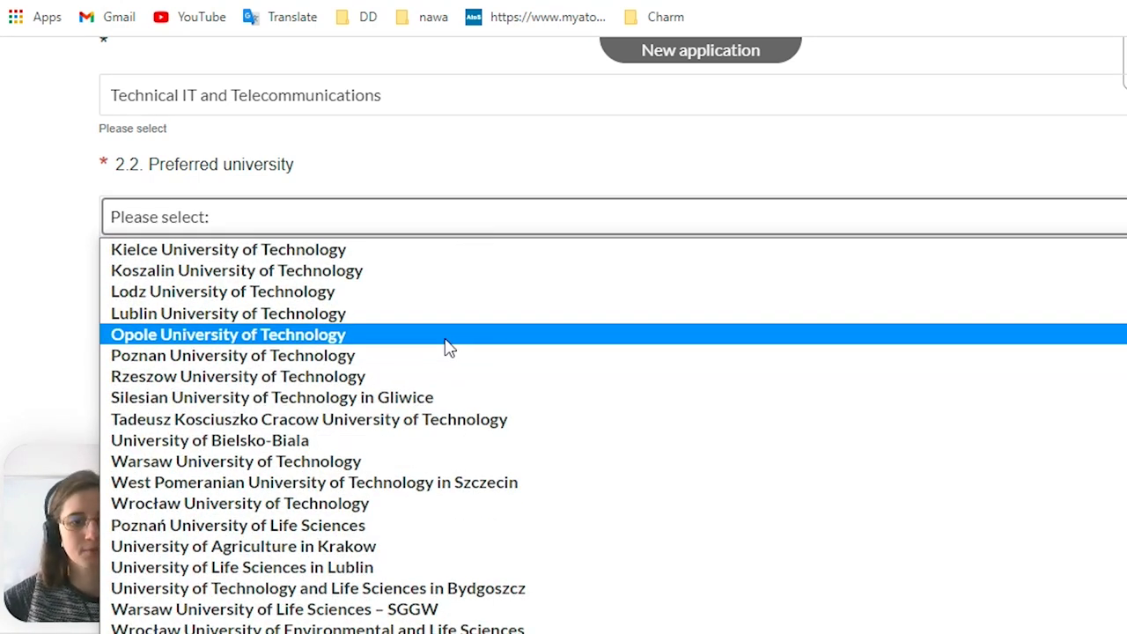
pyautogui.scroll(1, 480, 251)
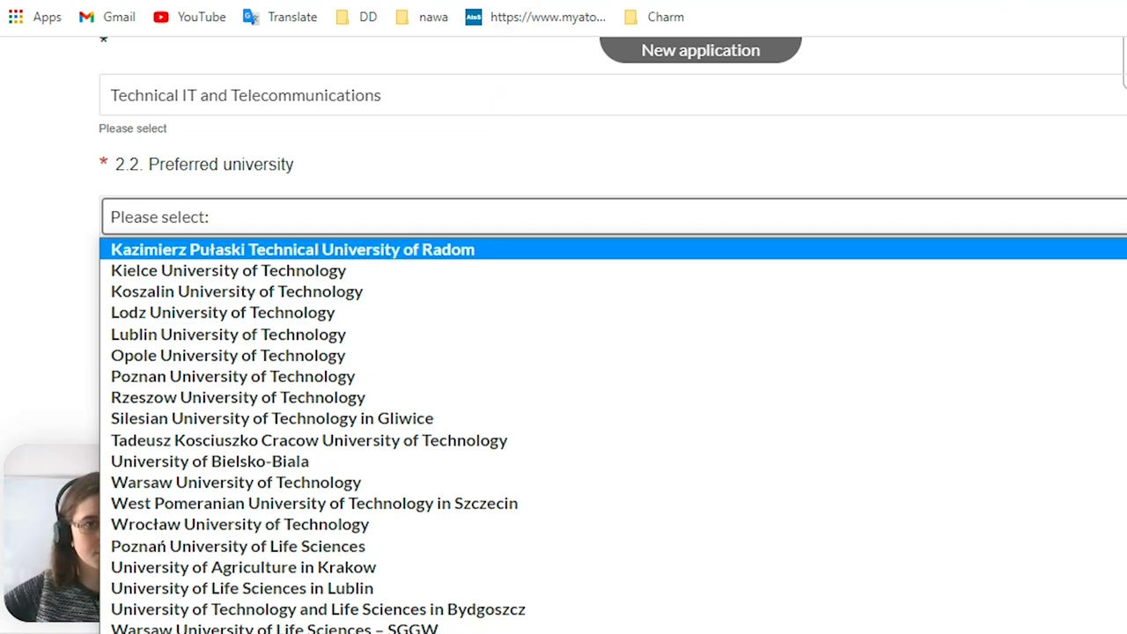
pyautogui.click(475, 134)
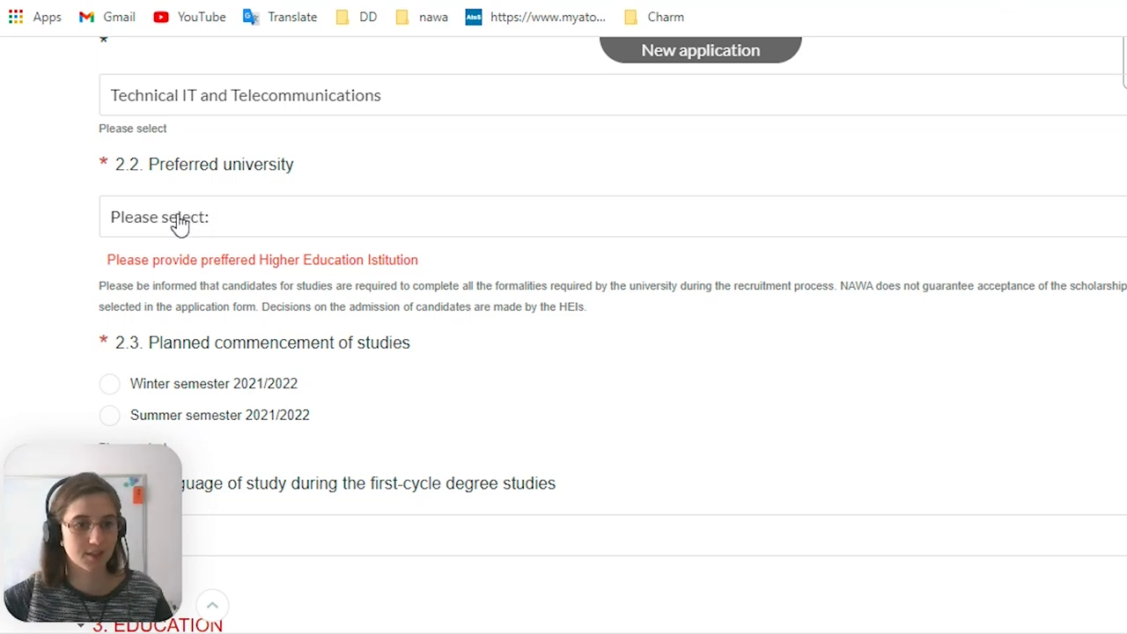
pyautogui.click(207, 220)
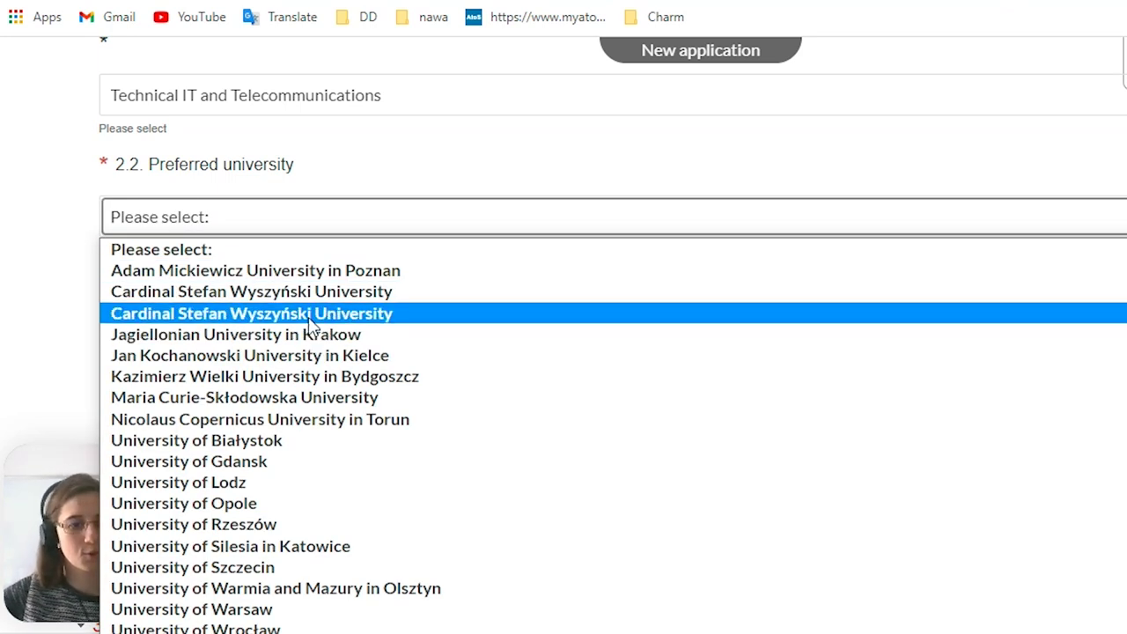
pyautogui.click(205, 486)
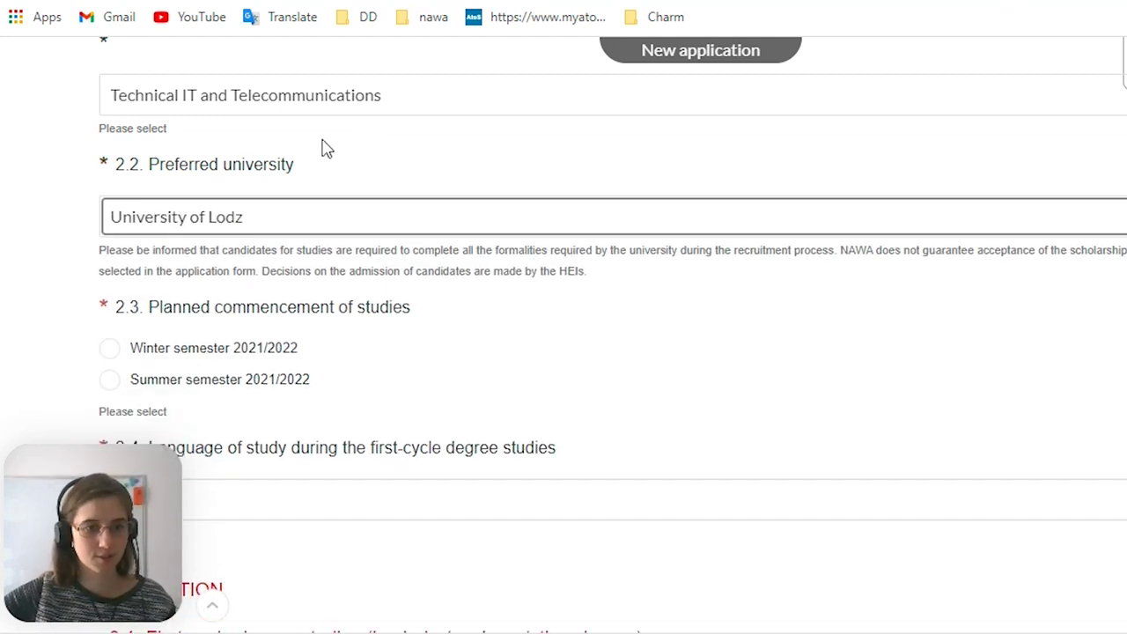
# Set the planned commencement of studies to Winter semester 2021/2022.
pyautogui.click(407, 315)
pyautogui.moveTo(407, 315); pyautogui.dragTo(159, 324)
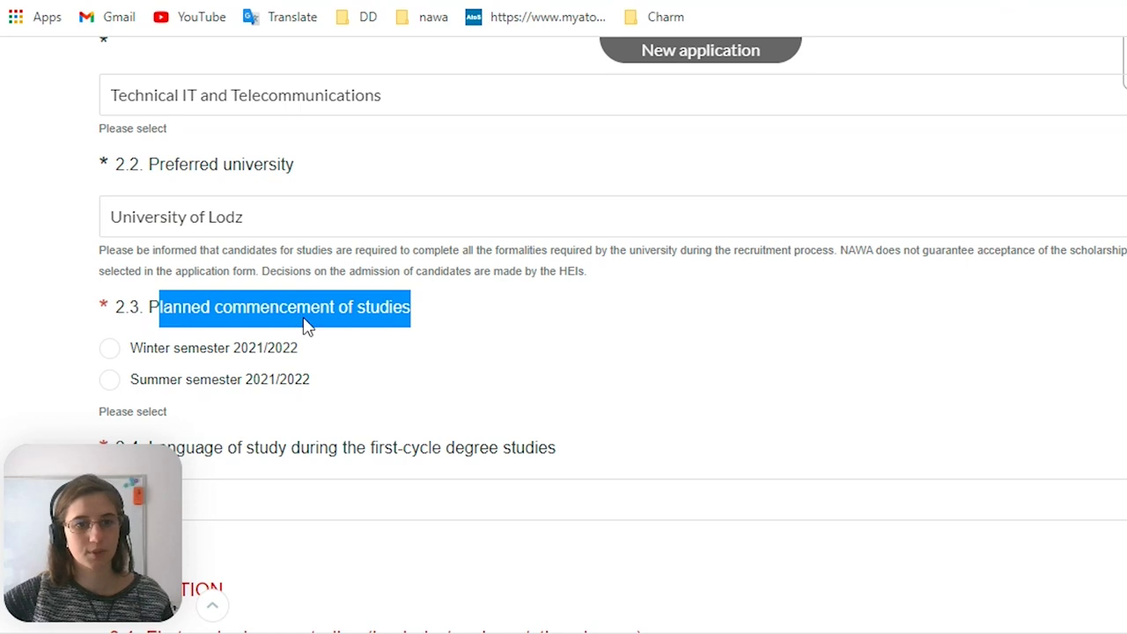
pyautogui.scroll(-1, 305, 335)
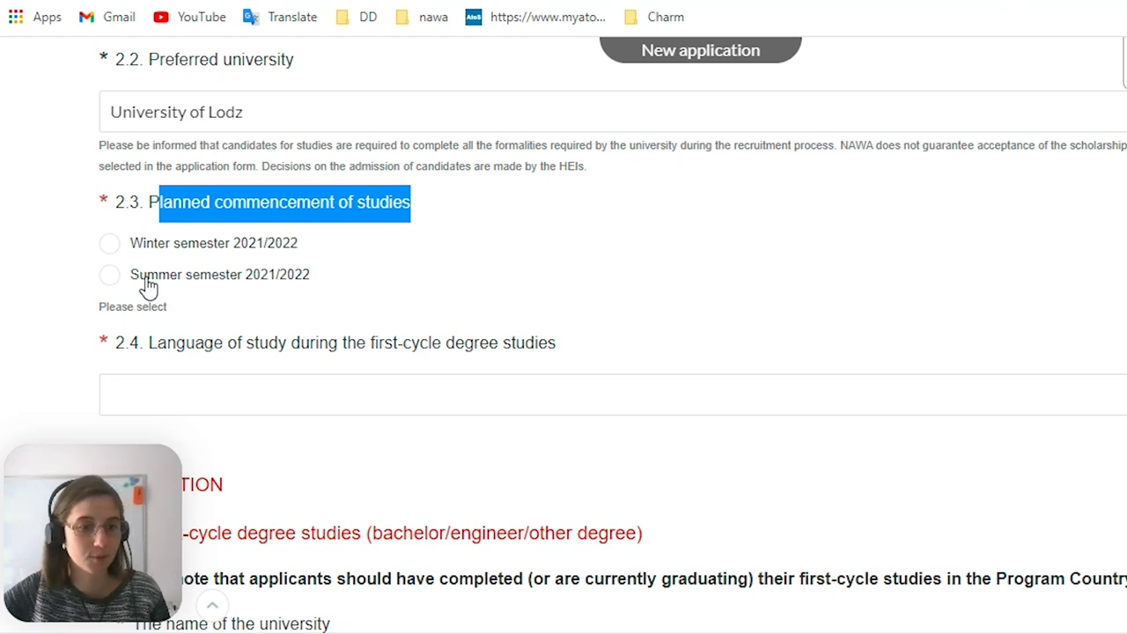
pyautogui.click(108, 247)
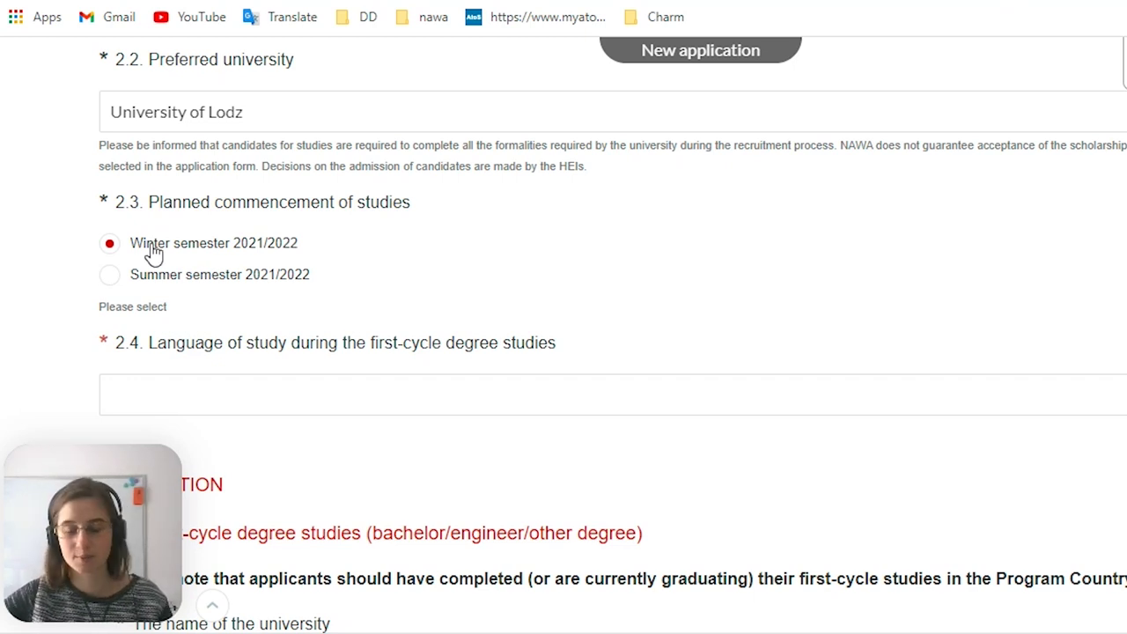
pyautogui.scroll(-1, 184, 284)
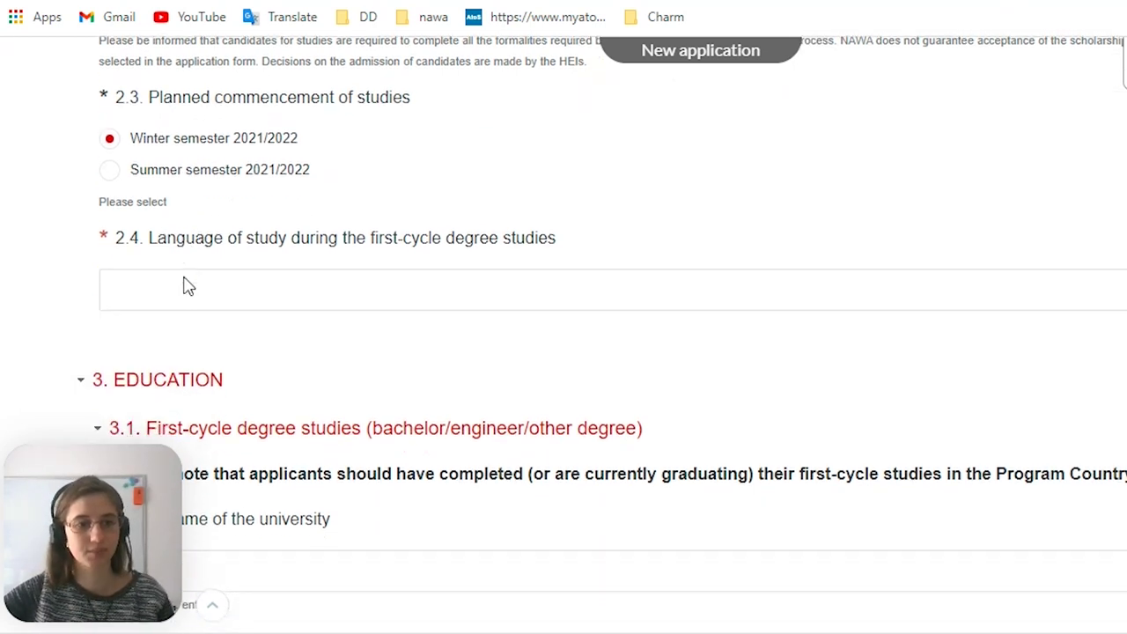
pyautogui.scroll(-1, 155, 297)
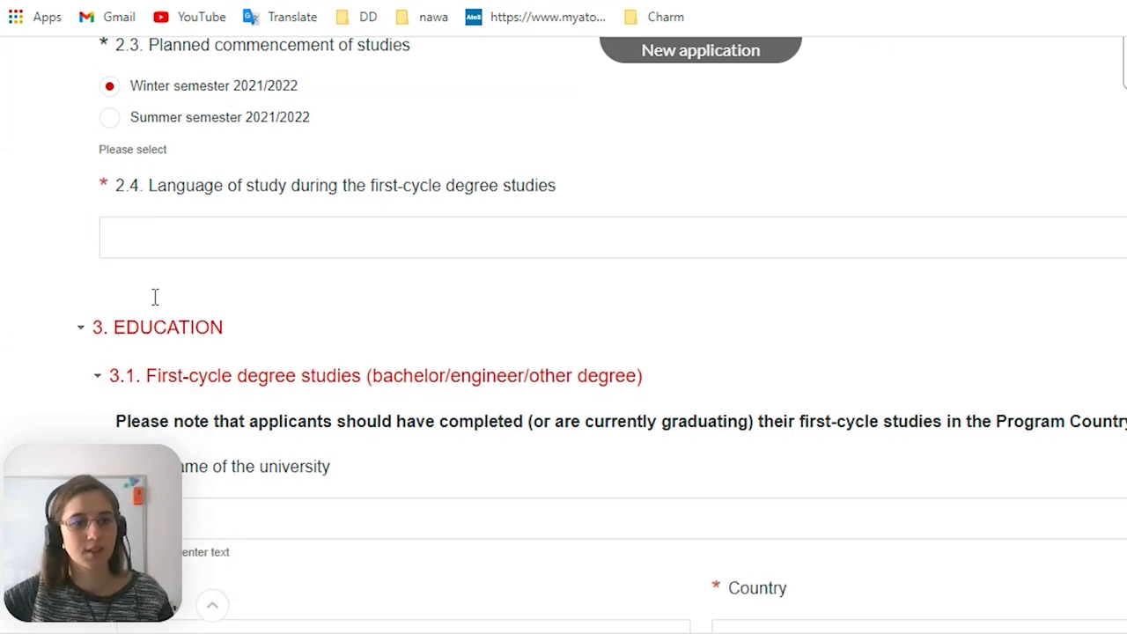
pyautogui.scroll(1, 275, 165)
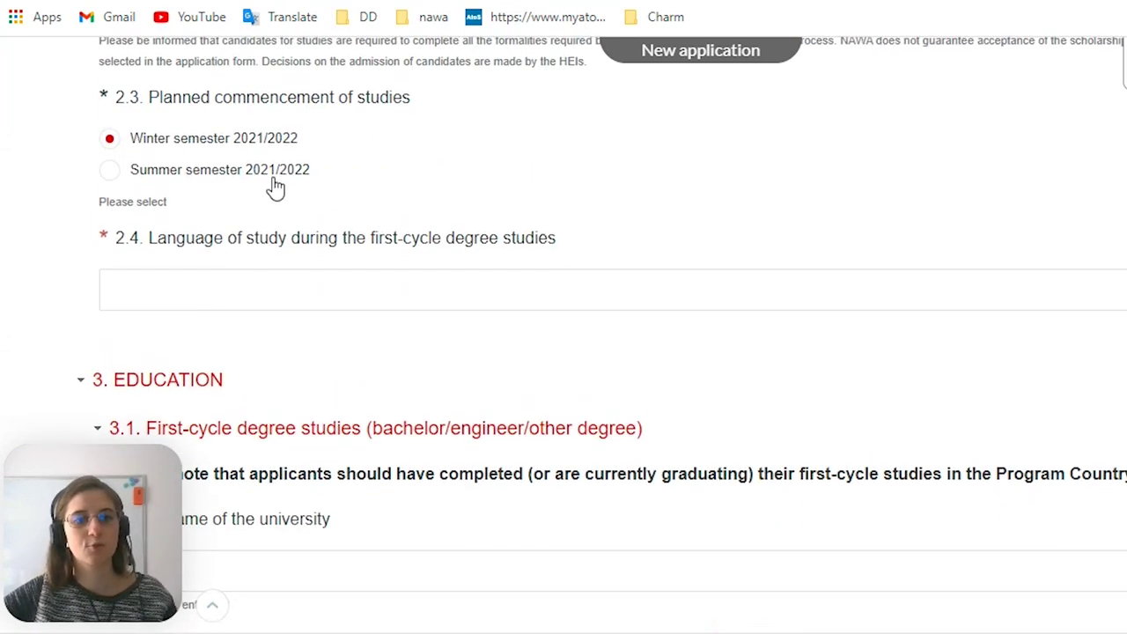
# Enter English as the 2.4 language of study.
pyautogui.click(350, 287)
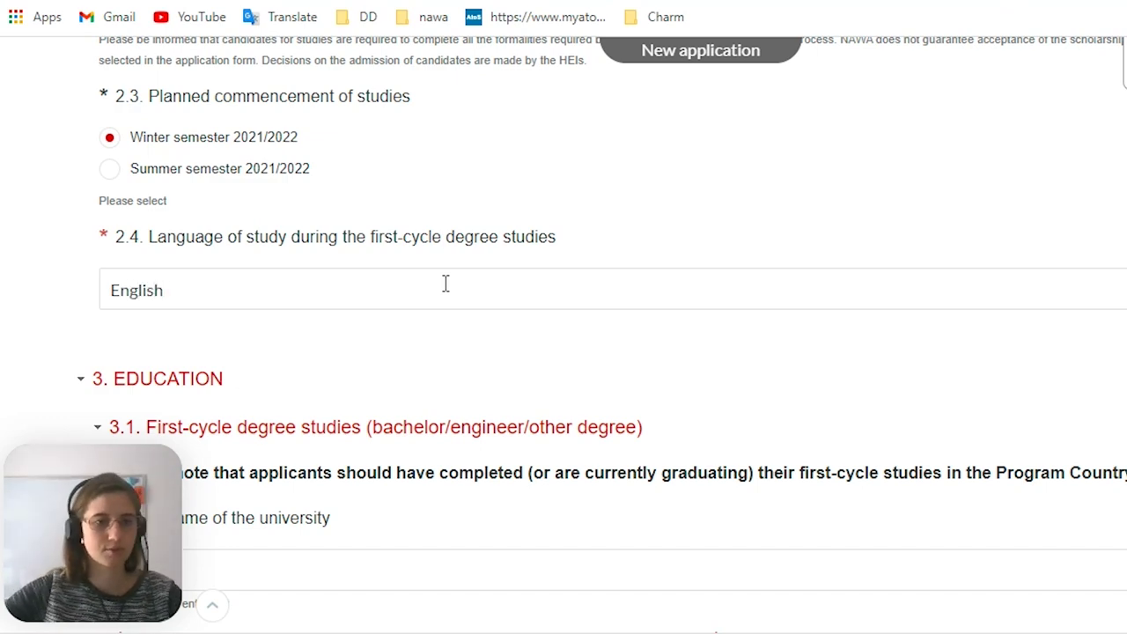
pyautogui.scroll(-2, 465, 272)
pyautogui.scroll(4, 415, 282)
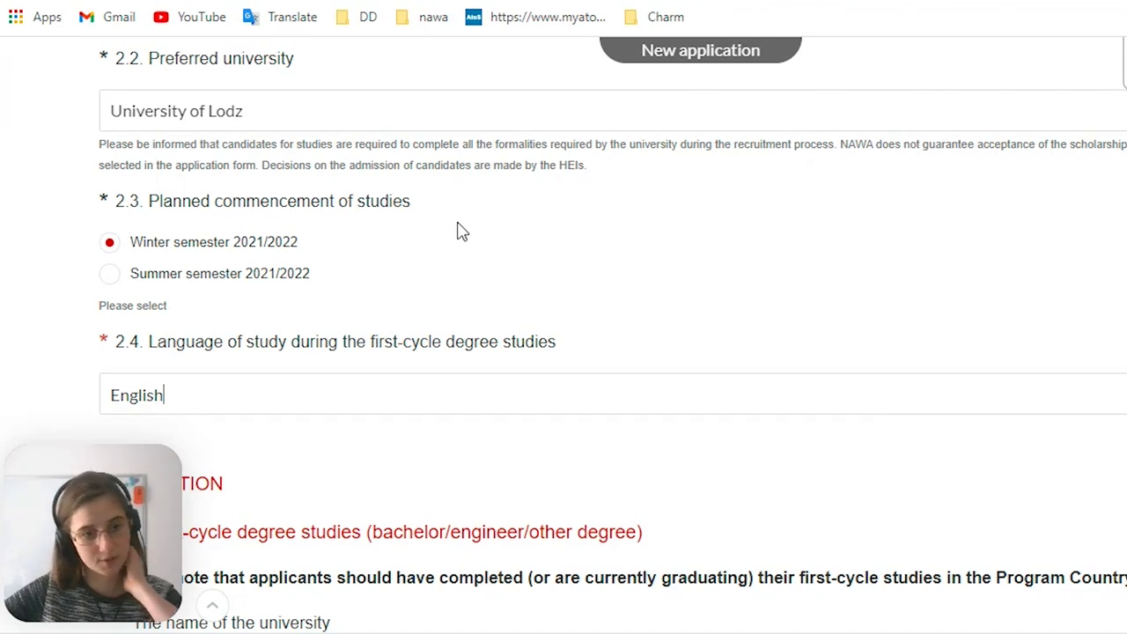
pyautogui.scroll(5, 397, 280)
pyautogui.scroll(-4, 385, 294)
pyautogui.scroll(-2, 379, 297)
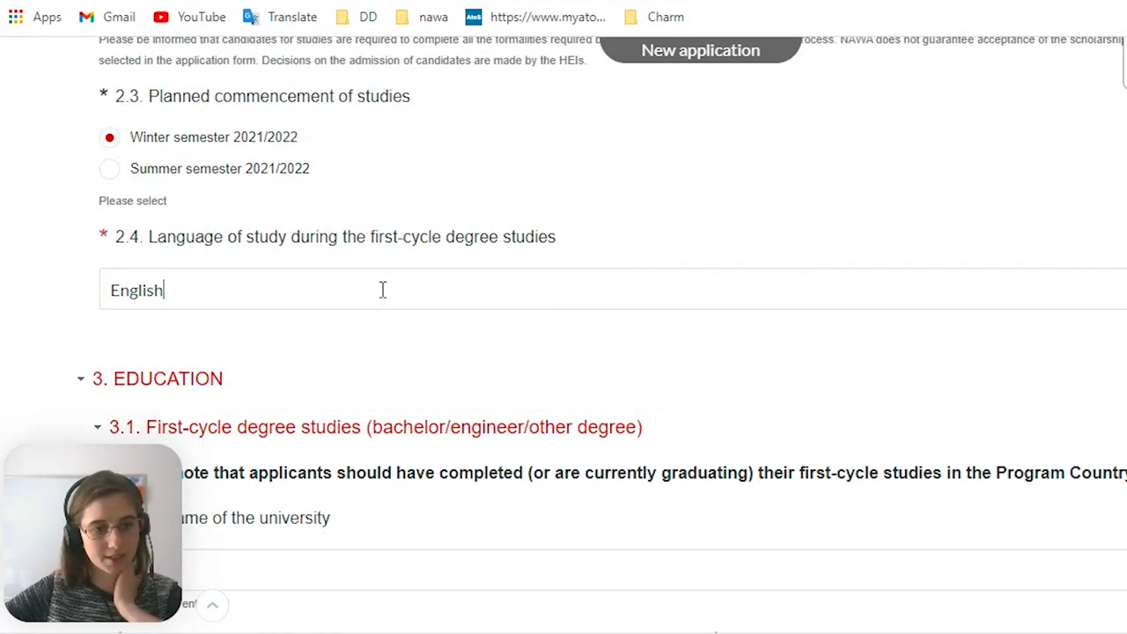
pyautogui.scroll(-3, 382, 291)
pyautogui.scroll(1, 382, 295)
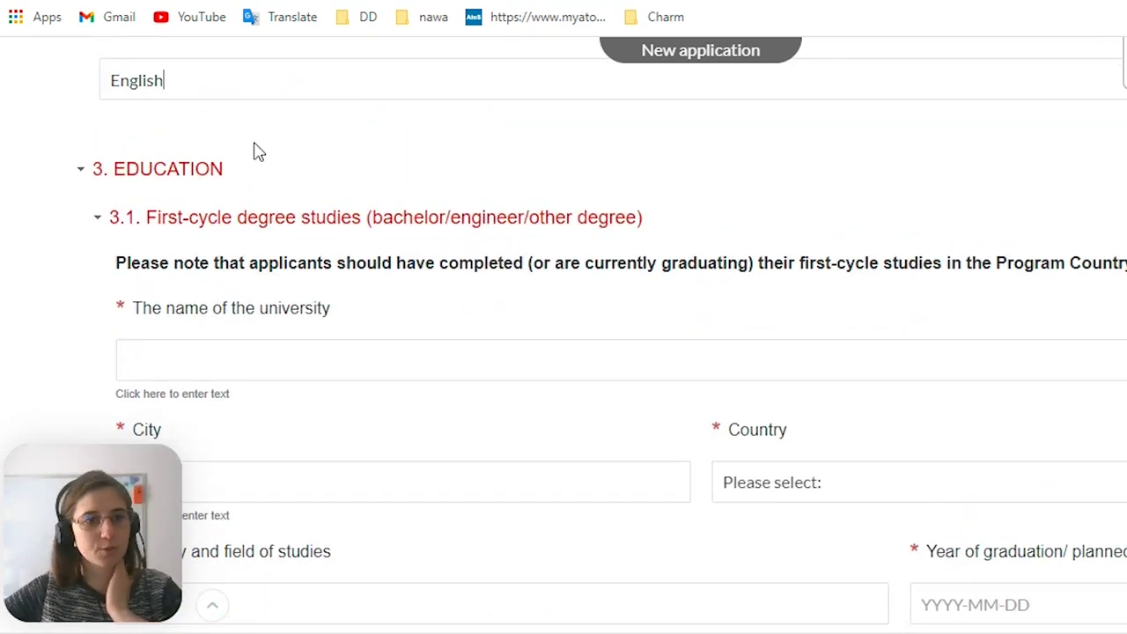
# Expand 3. EDUCATION and enter Kyiv National University as the first-cycle university.
pyautogui.moveTo(227, 176); pyautogui.dragTo(124, 176)
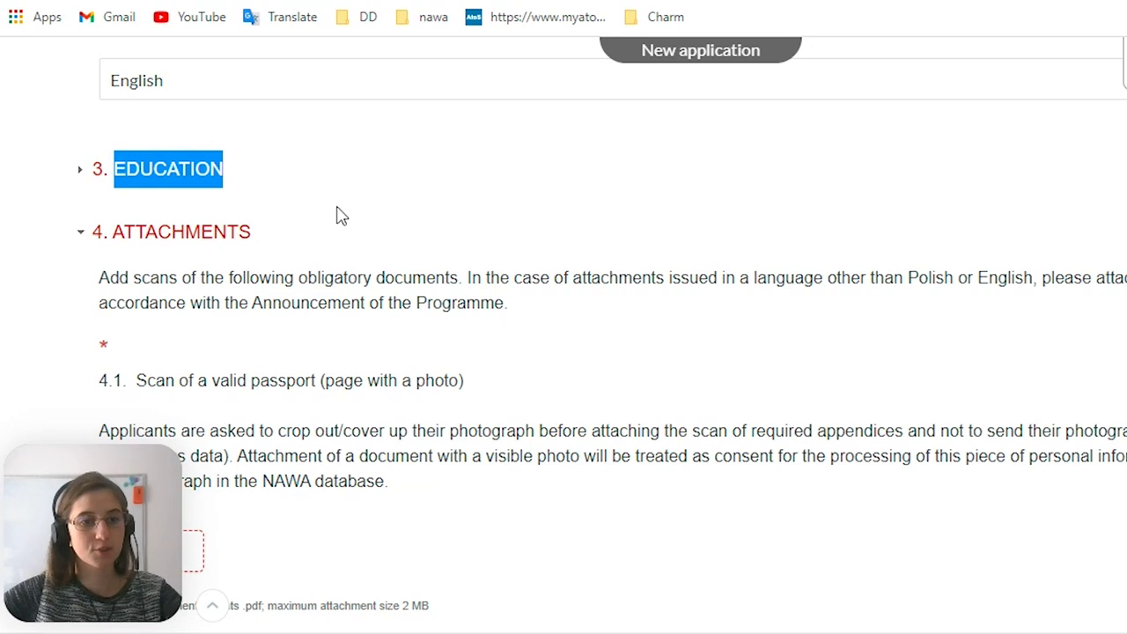
pyautogui.click(154, 173)
pyautogui.click(154, 173)
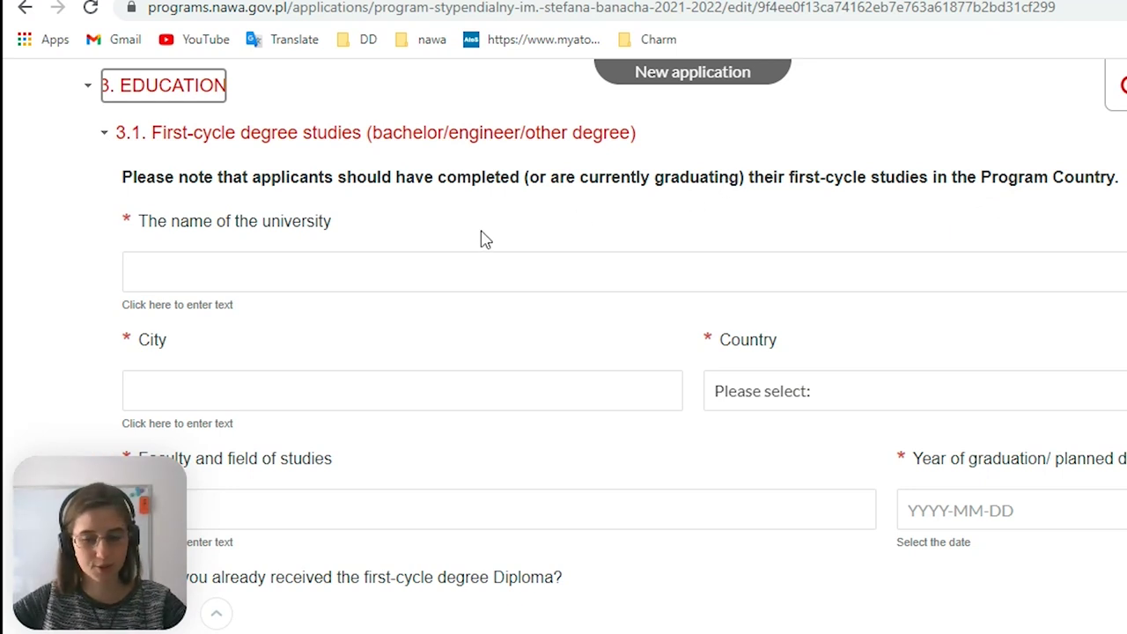
pyautogui.click(269, 277)
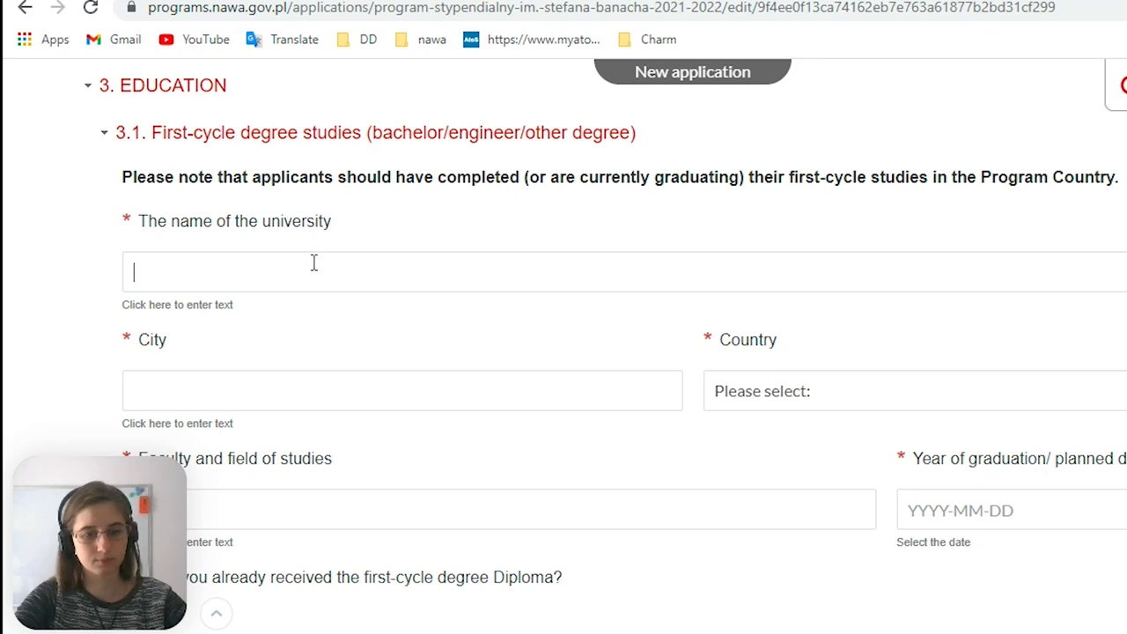
pyautogui.write('Natio')
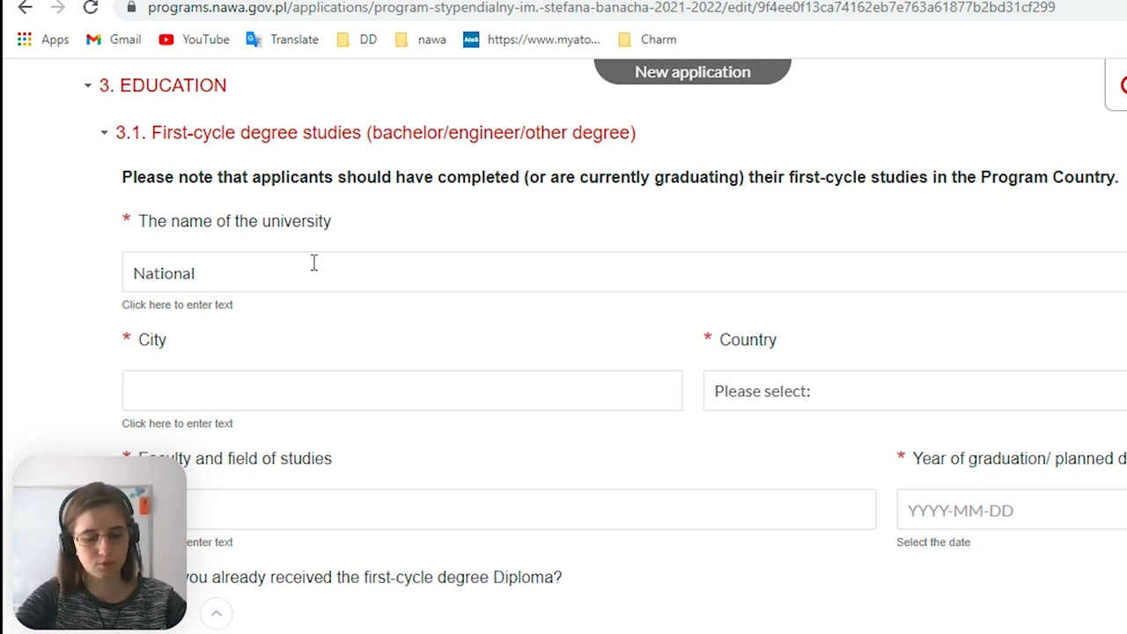
pyautogui.write('nal')
pyautogui.press('Home')
pyautogui.write('Kyiv')
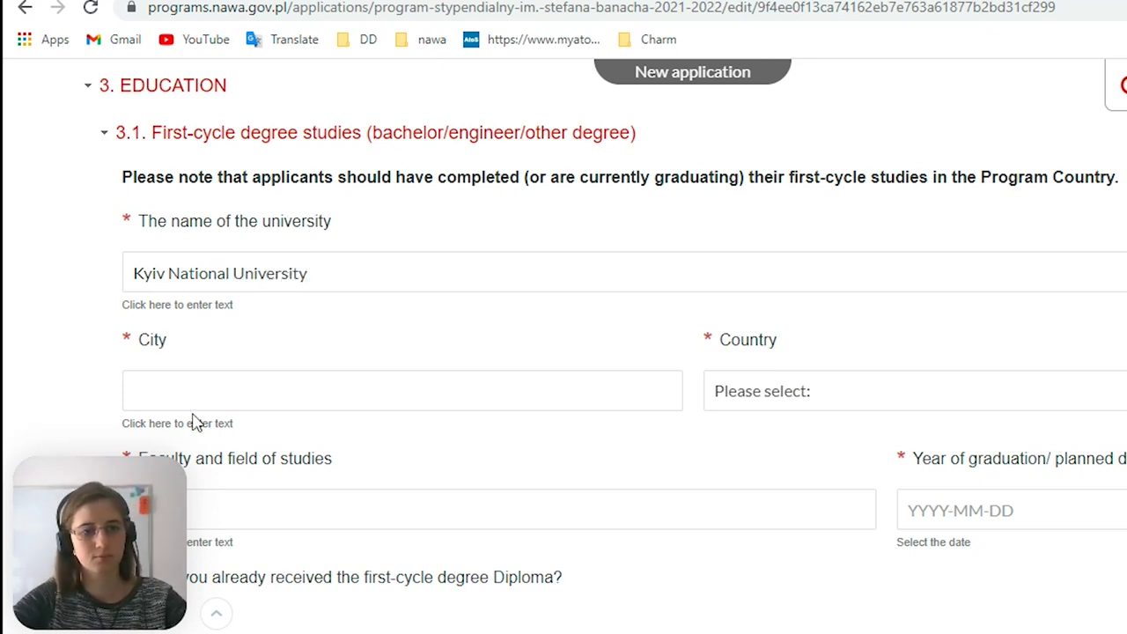
# Set the university's city to Kiev and its country to Ukraine.
pyautogui.click(222, 395)
pyautogui.write('Kiev')
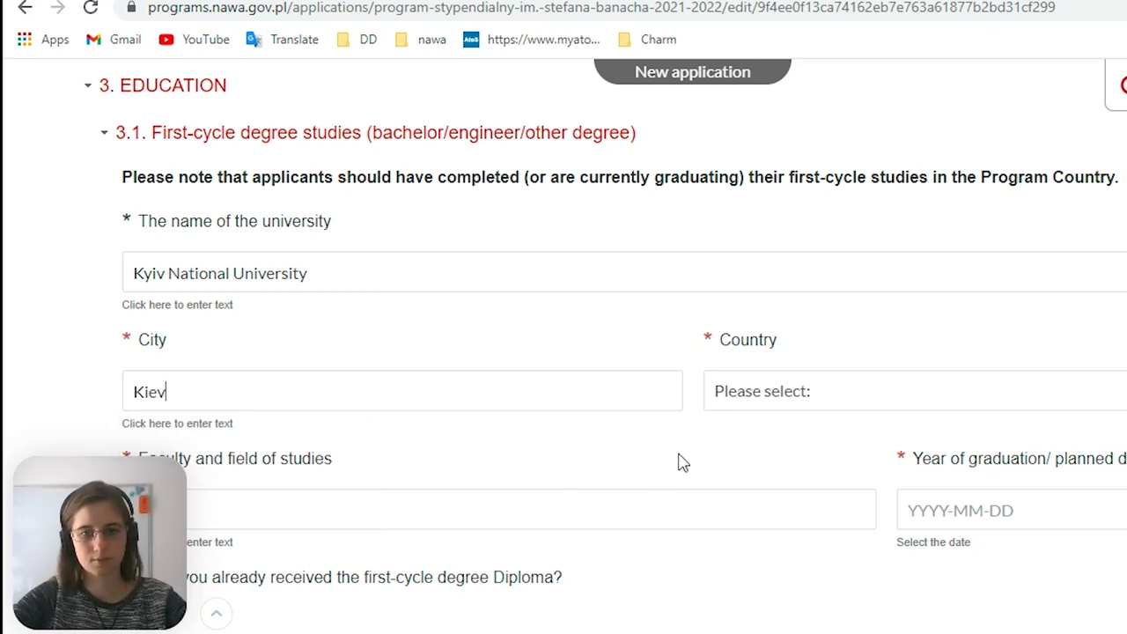
pyautogui.click(781, 413)
pyautogui.press('u')
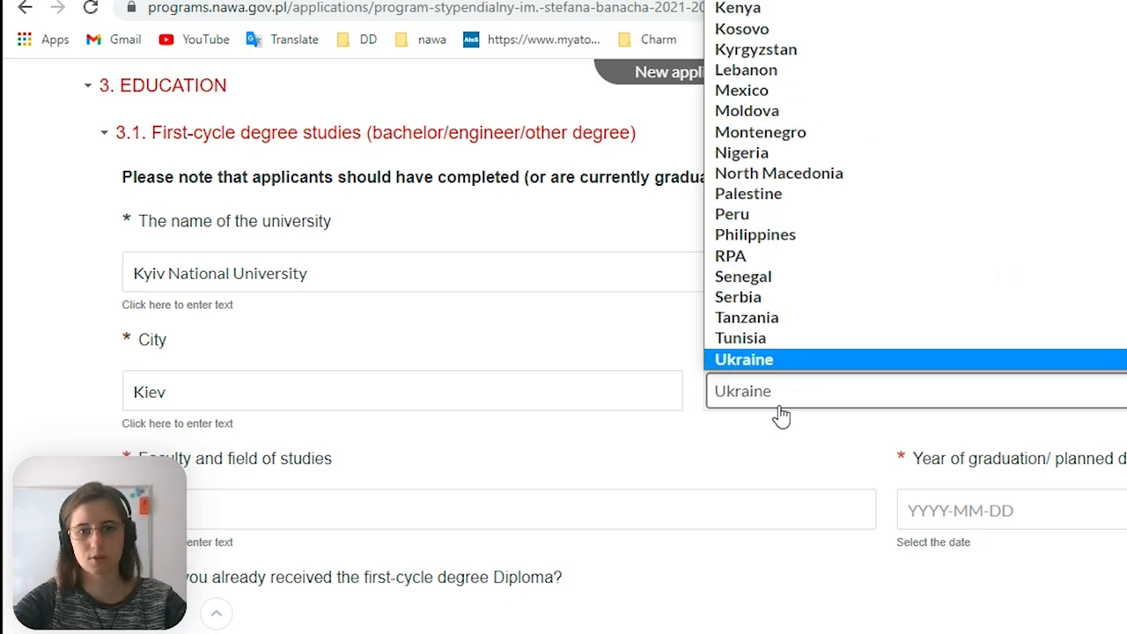
pyautogui.click(775, 473)
# Enter the faculty as Faculty of Informational Technologies, Informatics.
pyautogui.scroll(-2, 775, 473)
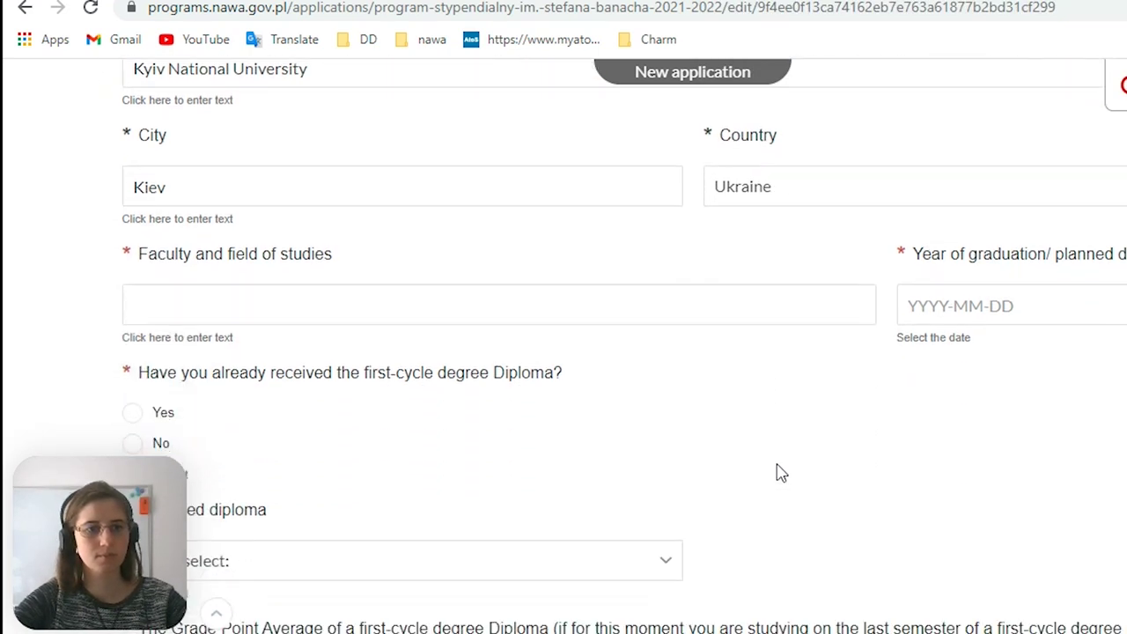
pyautogui.scroll(-1, 644, 291)
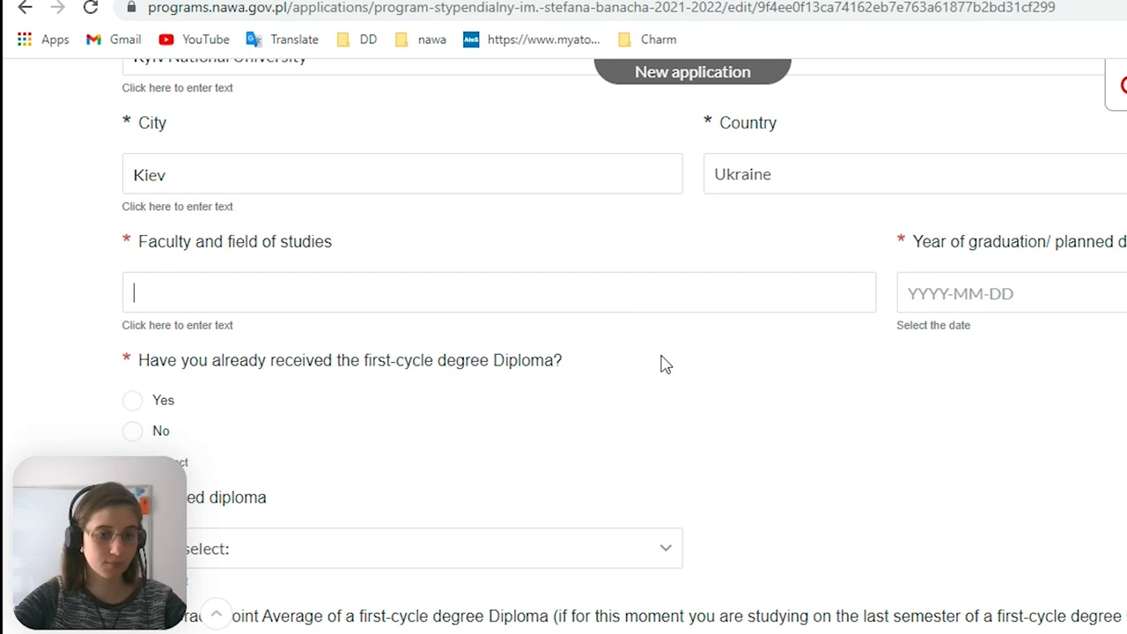
pyautogui.scroll(-1, 665, 365)
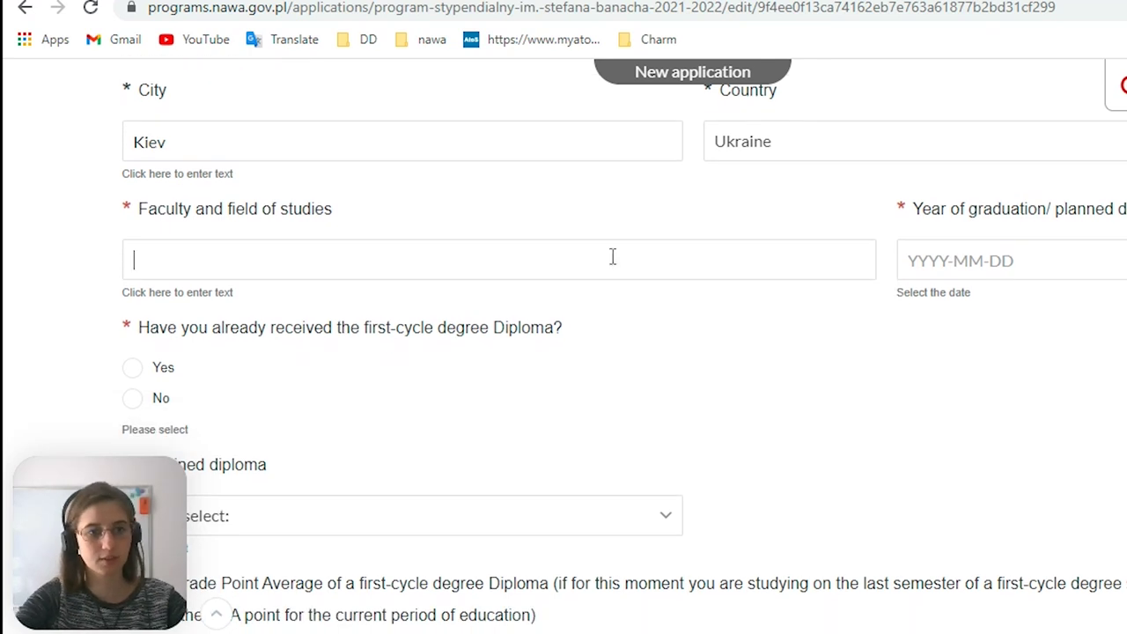
pyautogui.write('aculty of Informationa;')
pyautogui.press('BackSpace')
pyautogui.write('l Technologies, Informatics')
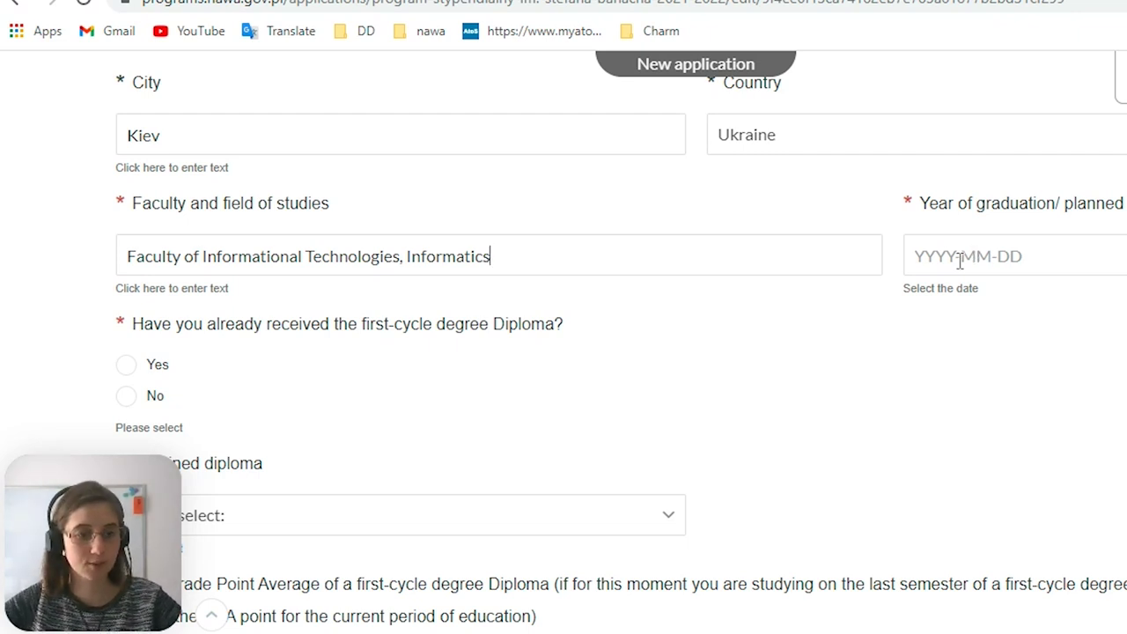
# Set the graduation date to 31 May 2021 in the date picker.
pyautogui.click(1013, 255)
pyautogui.scroll(1, 1022, 282)
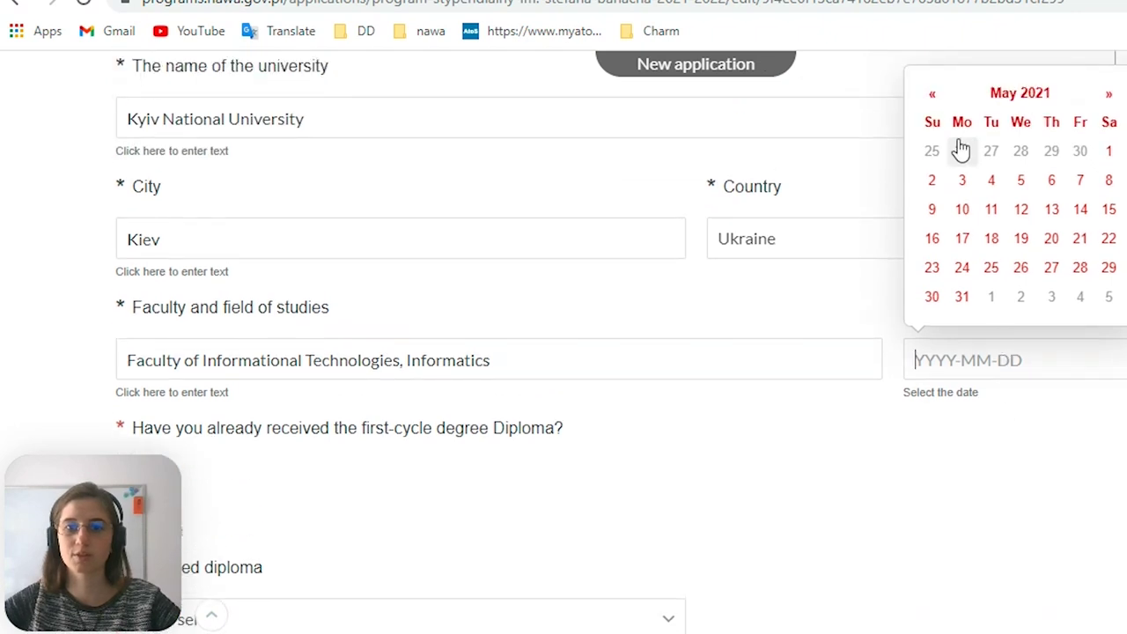
pyautogui.click(933, 97)
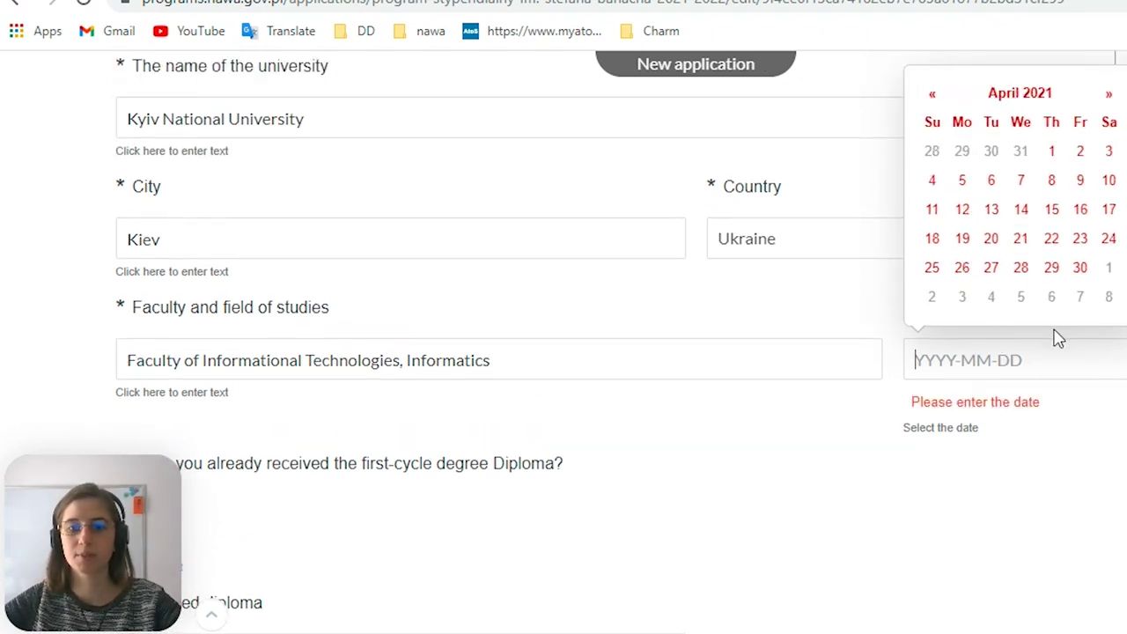
pyautogui.click(1110, 95)
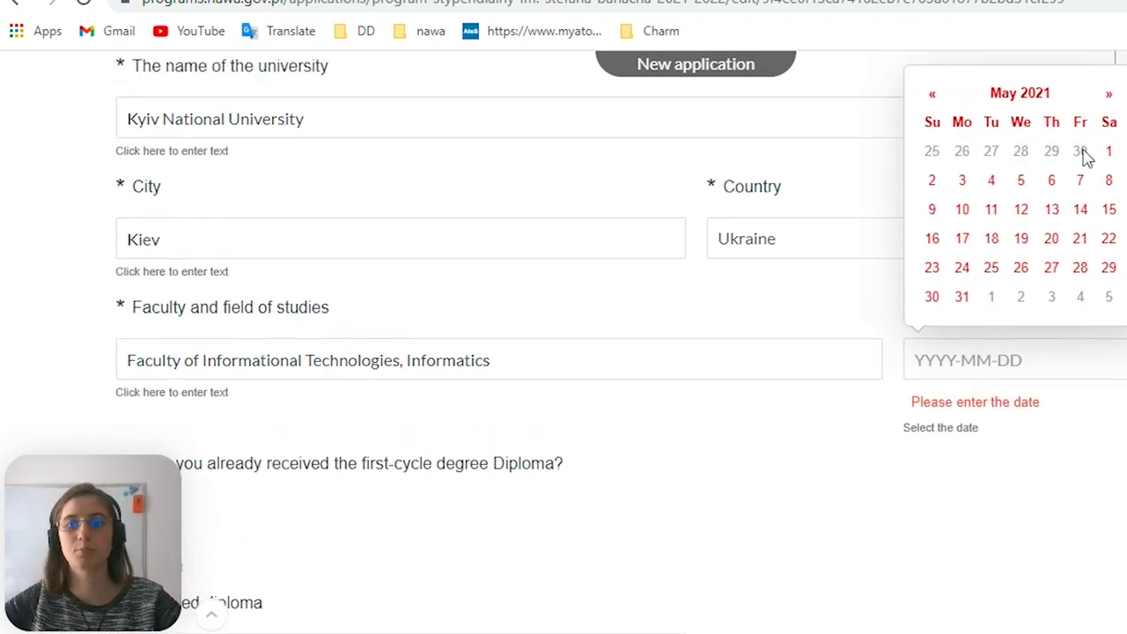
pyautogui.click(962, 298)
pyautogui.scroll(-1, 767, 471)
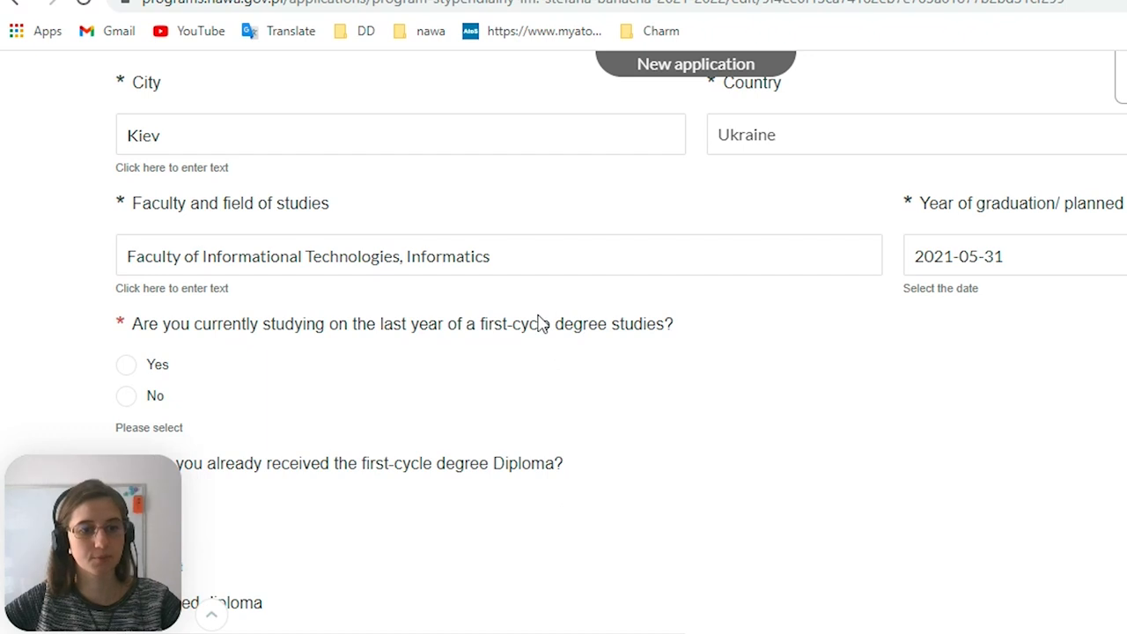
# Answer Yes to currently studying in the last year of first-cycle studies.
pyautogui.scroll(-1, 599, 366)
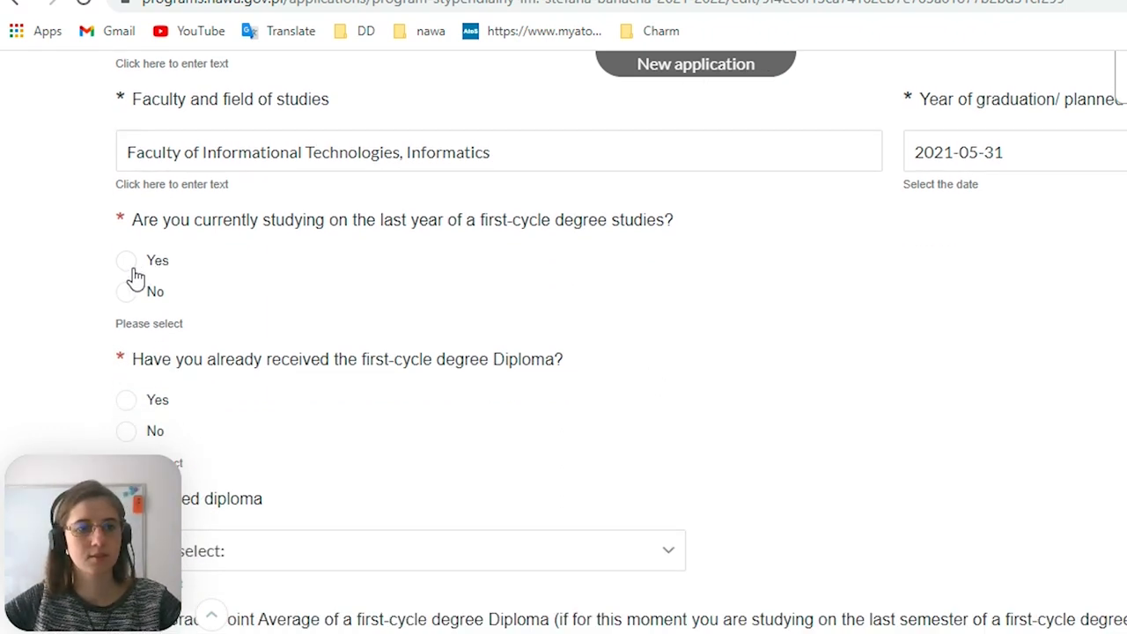
pyautogui.scroll(-1, 161, 211)
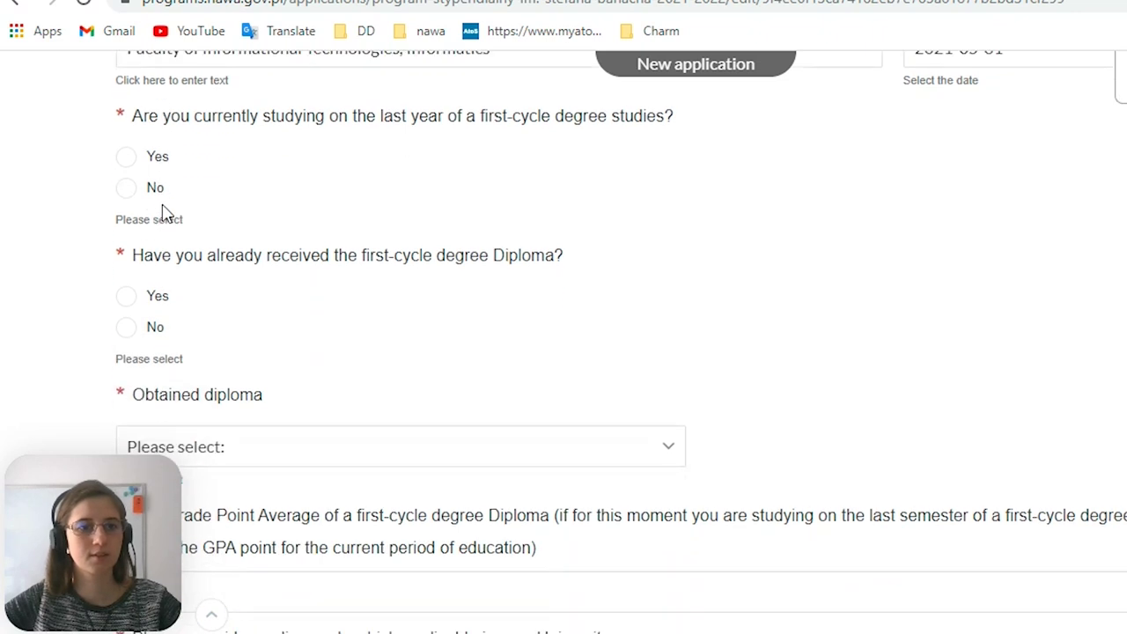
pyautogui.scroll(1, 171, 195)
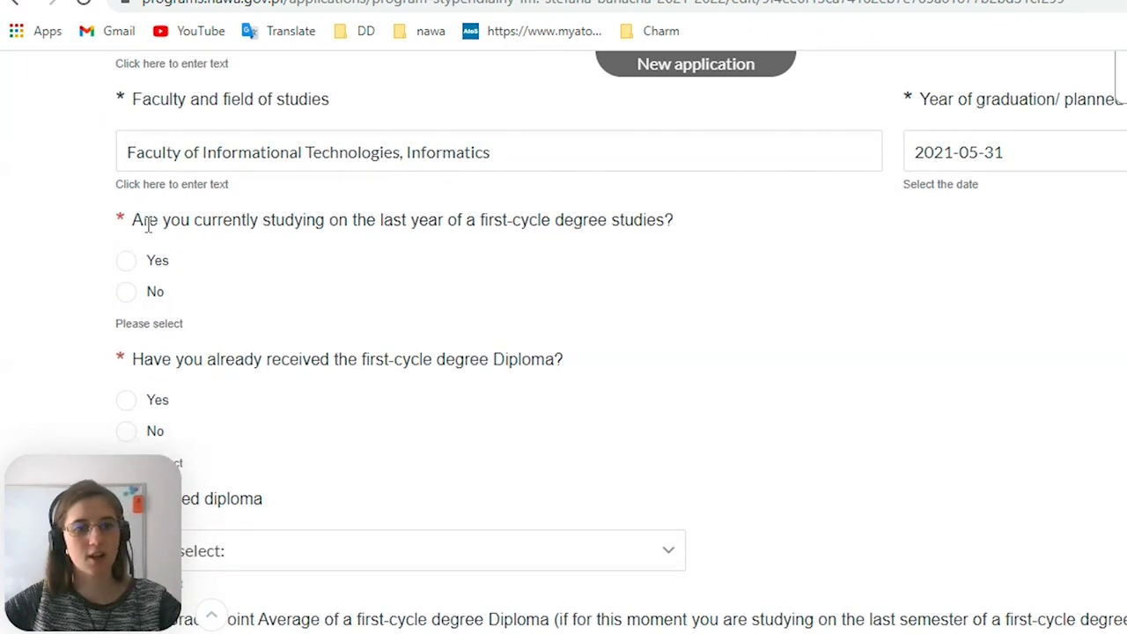
pyautogui.moveTo(487, 222); pyautogui.dragTo(664, 221)
pyautogui.click(140, 268)
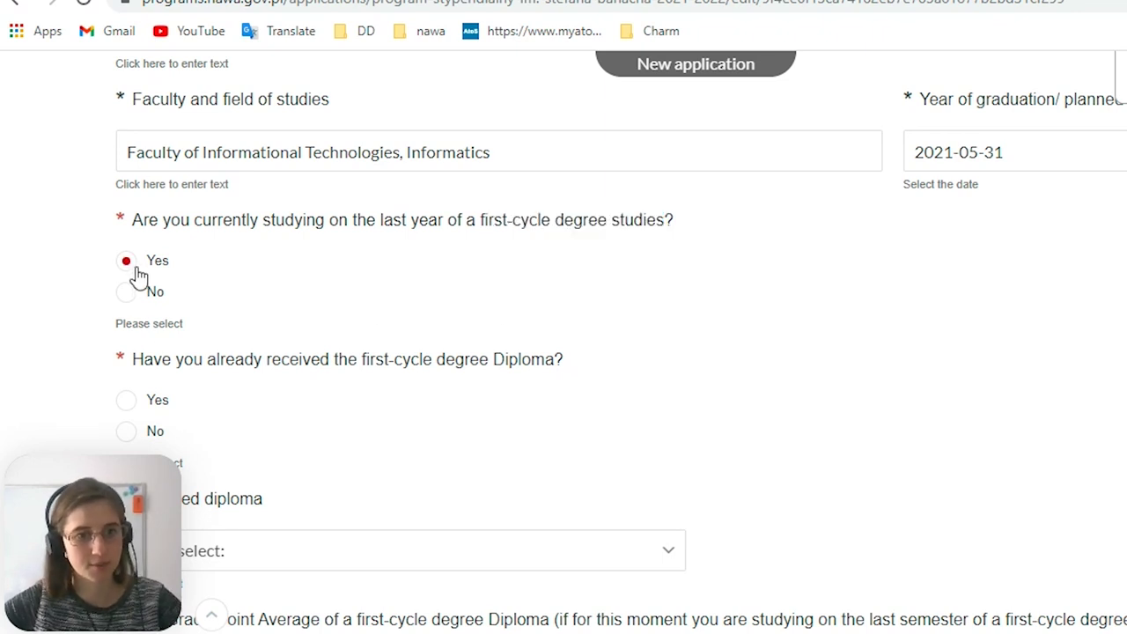
# Answer No to having the Diploma and set Obtained diploma to Bachelor.
pyautogui.scroll(-1, 233, 398)
pyautogui.moveTo(235, 258); pyautogui.dragTo(557, 278)
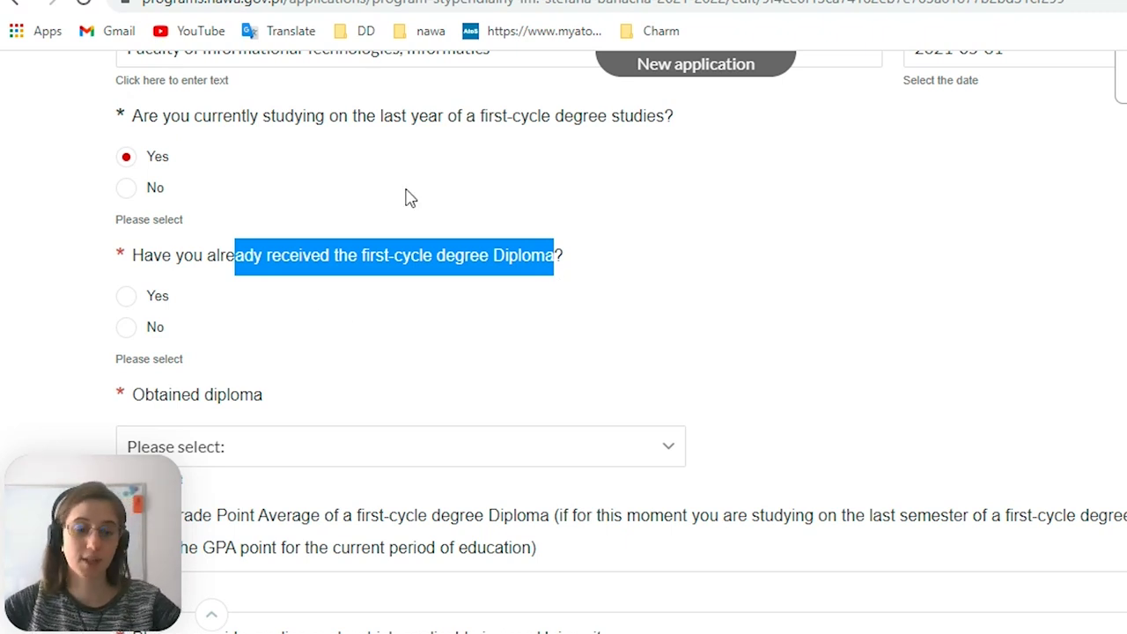
pyautogui.click(128, 333)
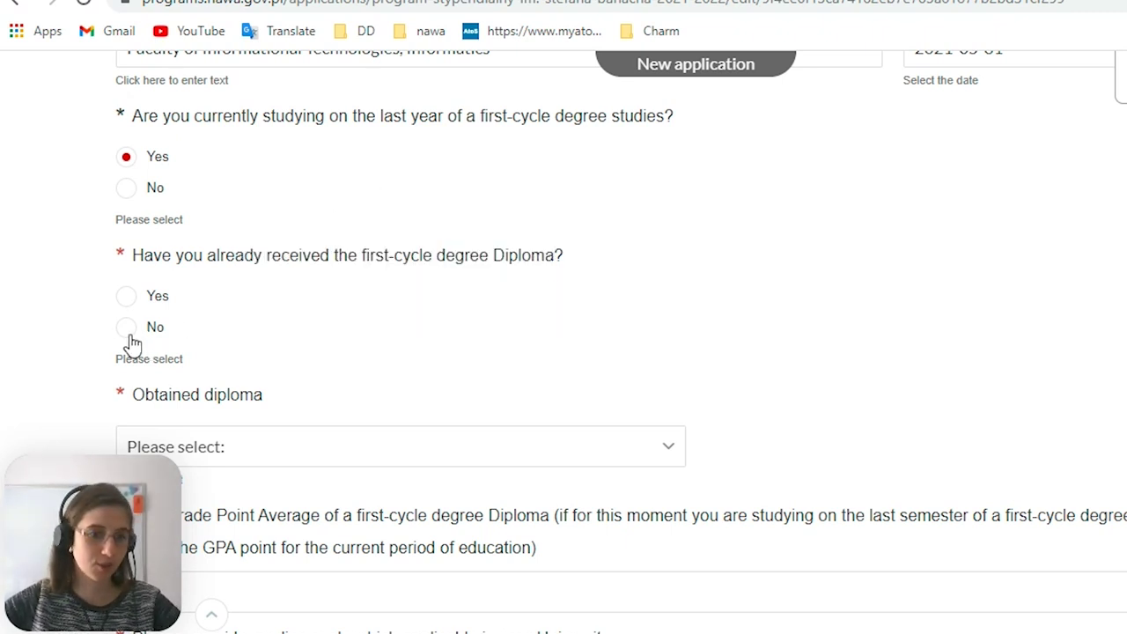
pyautogui.scroll(-1, 475, 302)
pyautogui.click(463, 354)
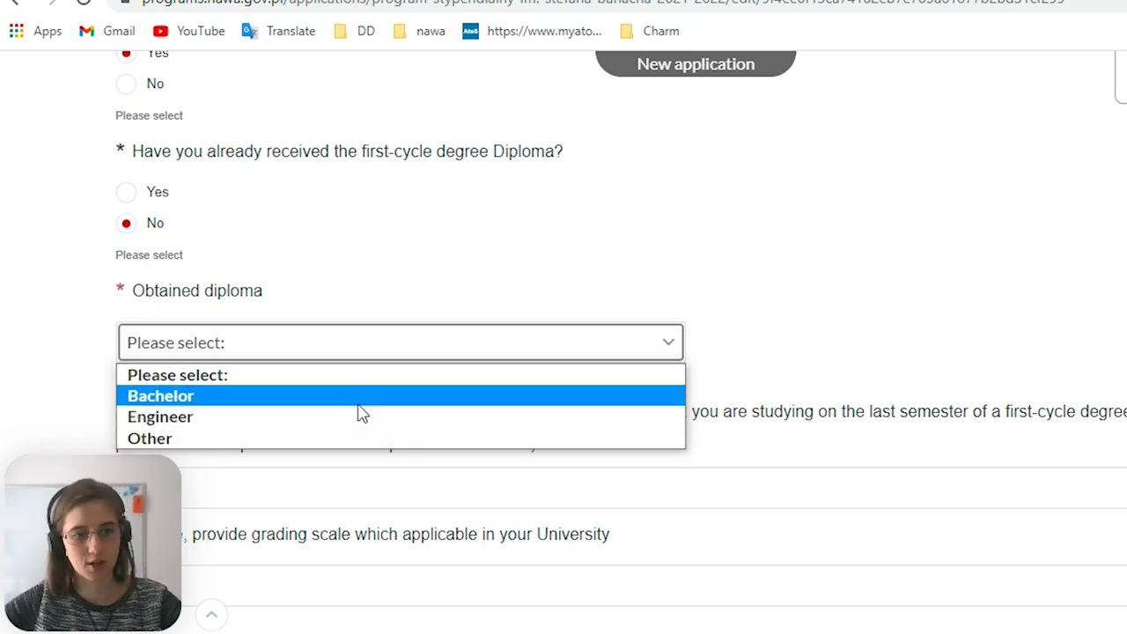
pyautogui.click(299, 400)
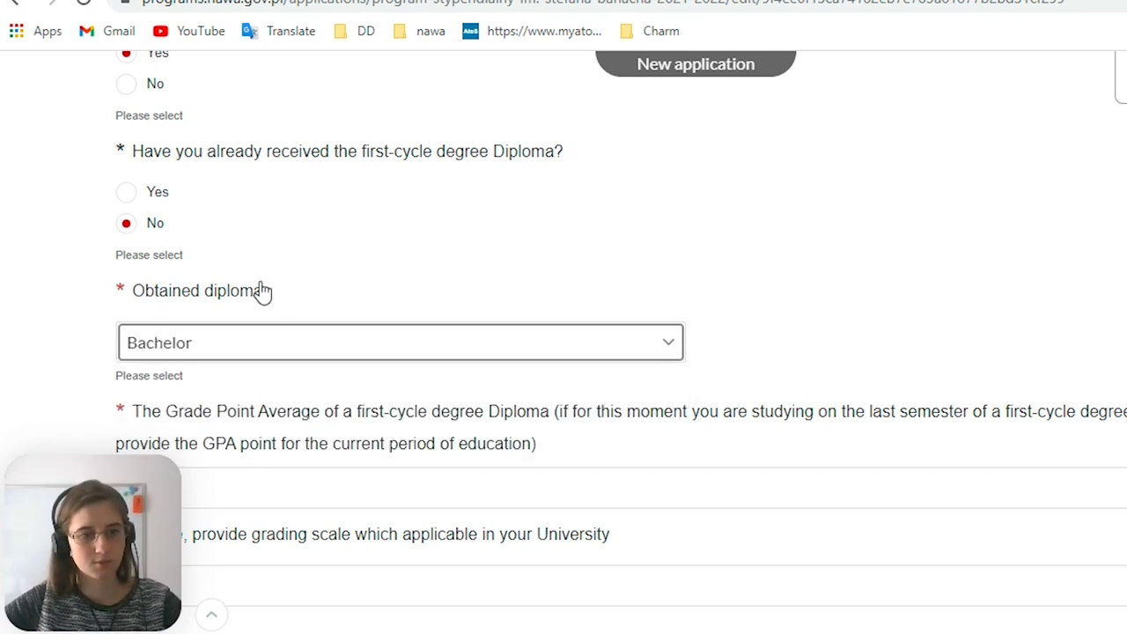
pyautogui.scroll(-2, 247, 295)
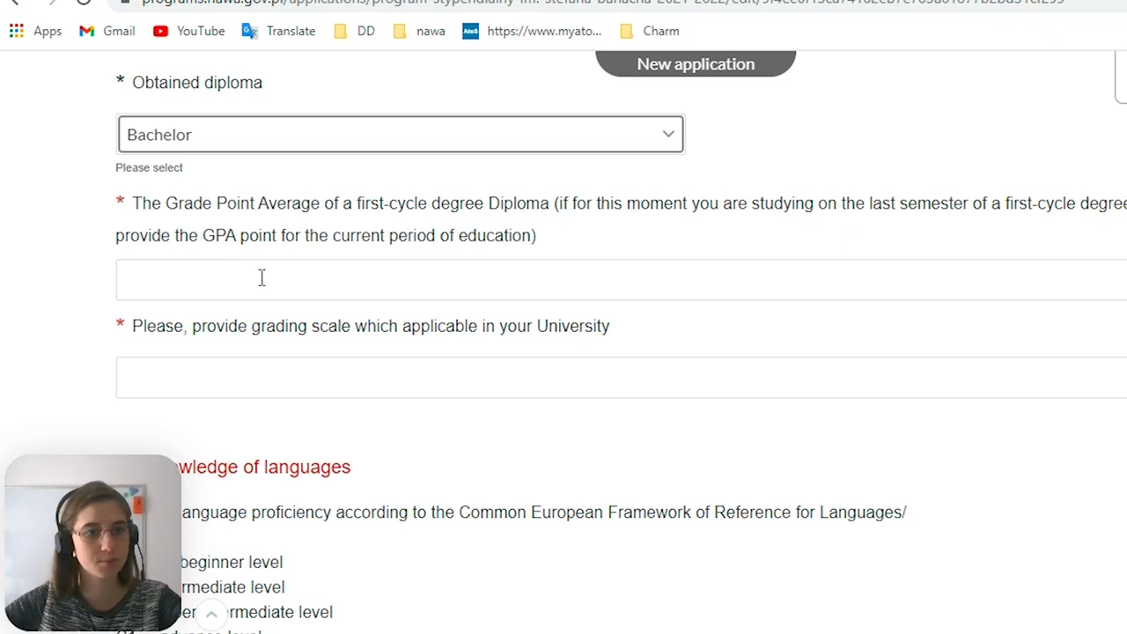
# Enter a GPA of 4,90 and a university grading scale of 5.
pyautogui.click(394, 270)
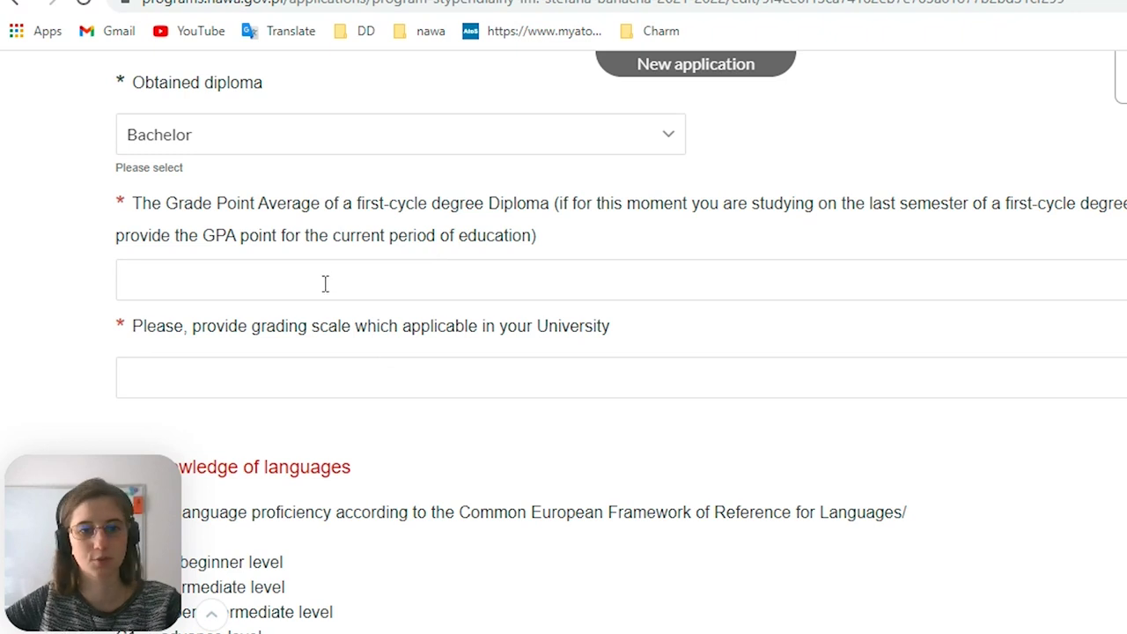
pyautogui.moveTo(532, 235); pyautogui.dragTo(371, 209)
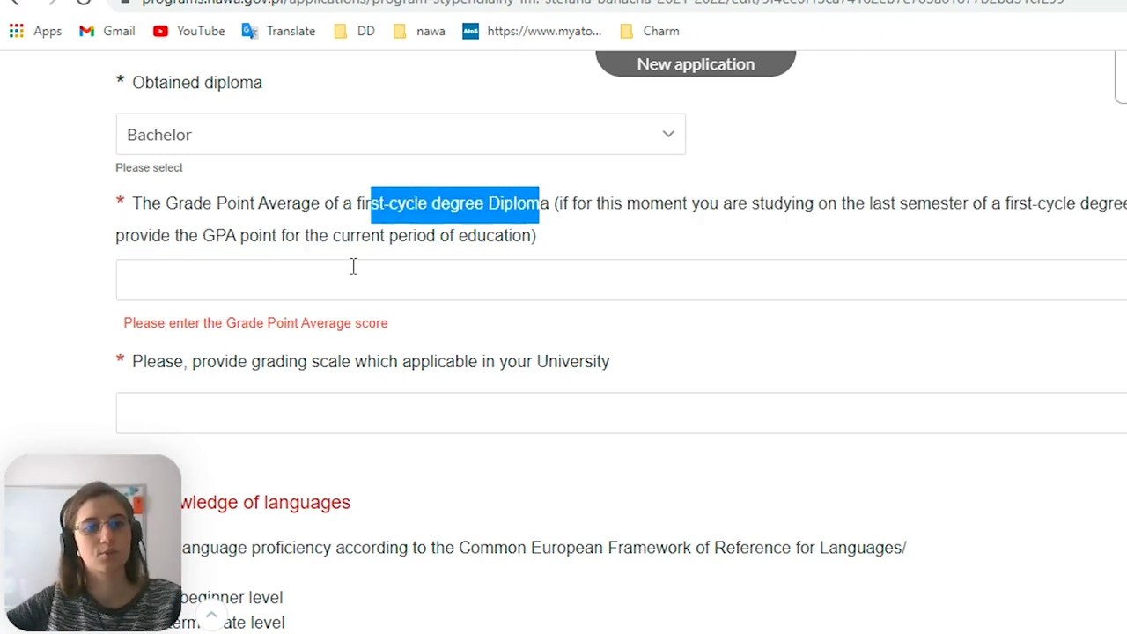
pyautogui.click(550, 289)
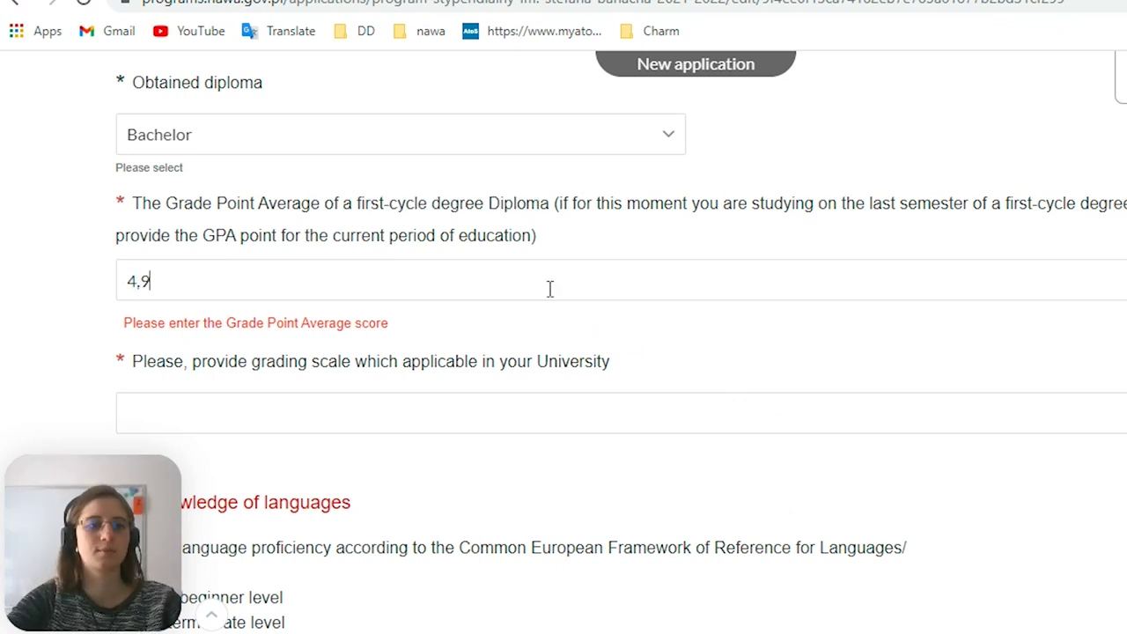
pyautogui.scroll(-2, 496, 425)
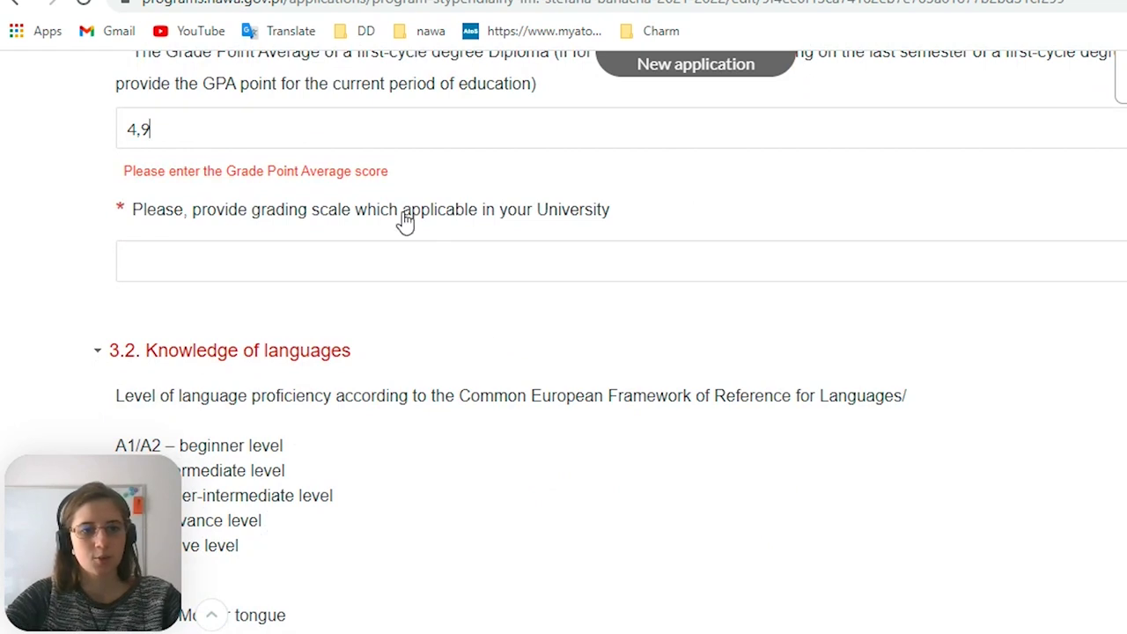
pyautogui.scroll(-1, 297, 217)
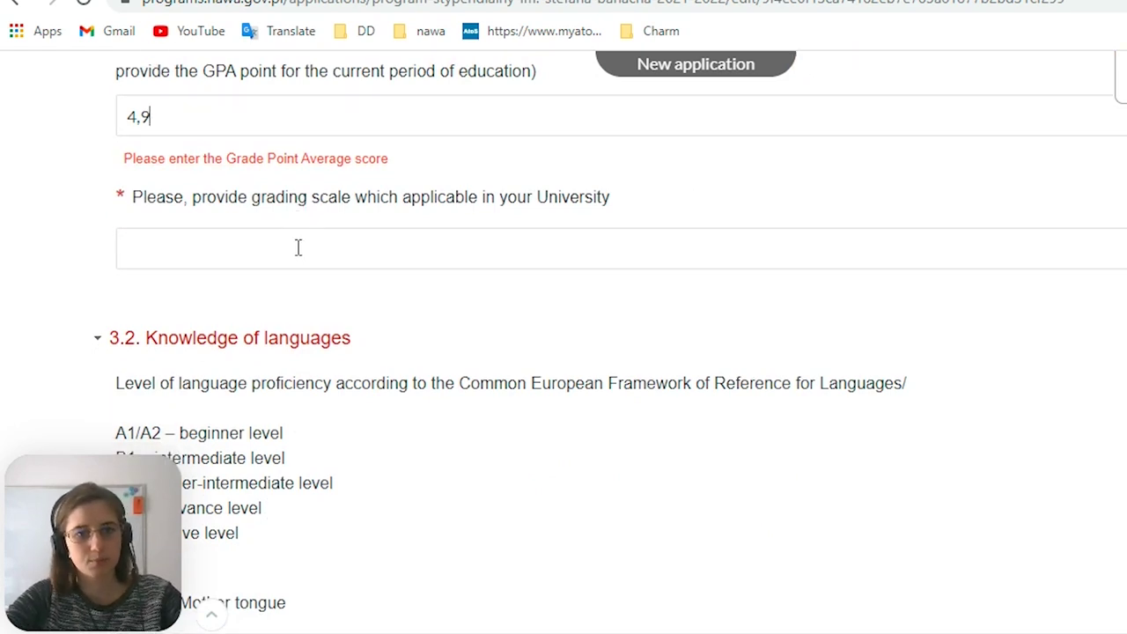
pyautogui.click(298, 248)
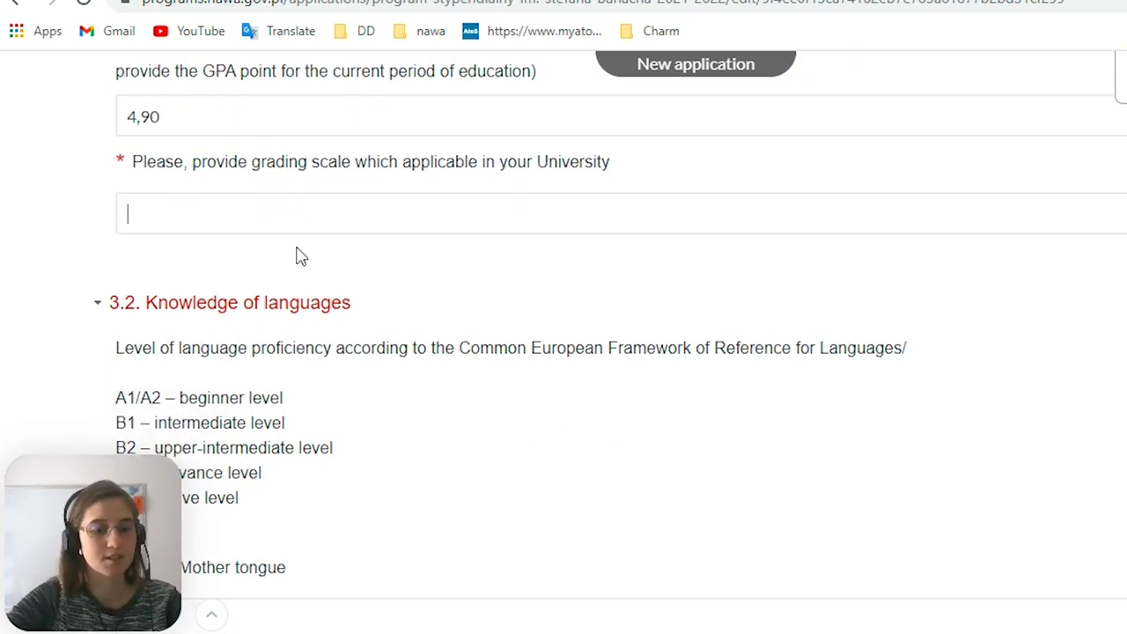
pyautogui.scroll(-1, 323, 327)
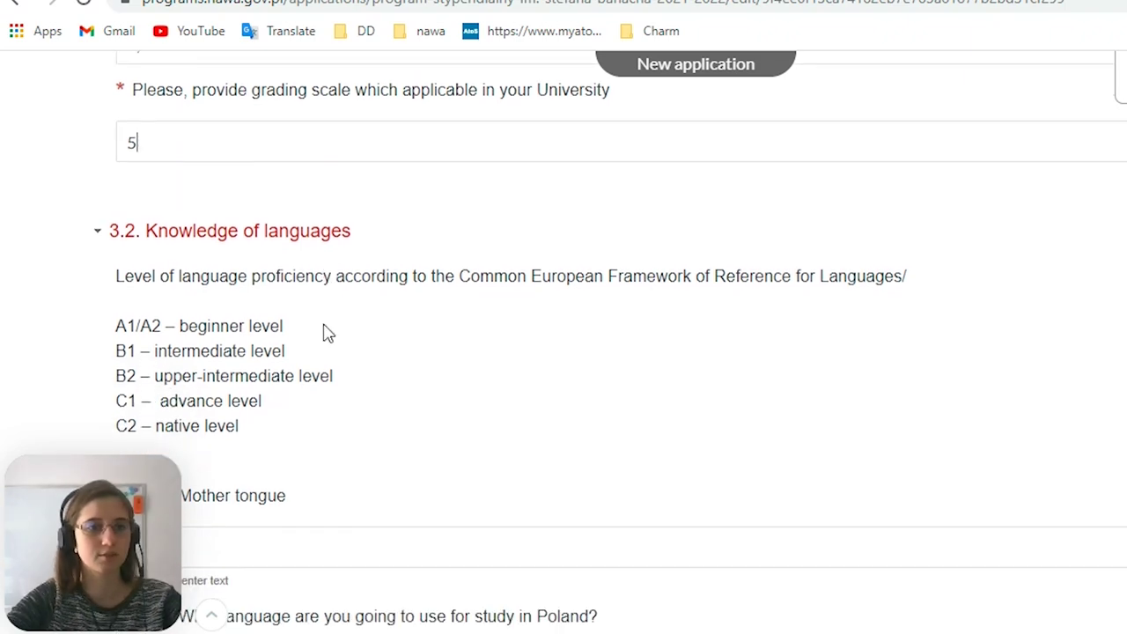
pyautogui.scroll(1, 323, 327)
pyautogui.scroll(-1, 474, 310)
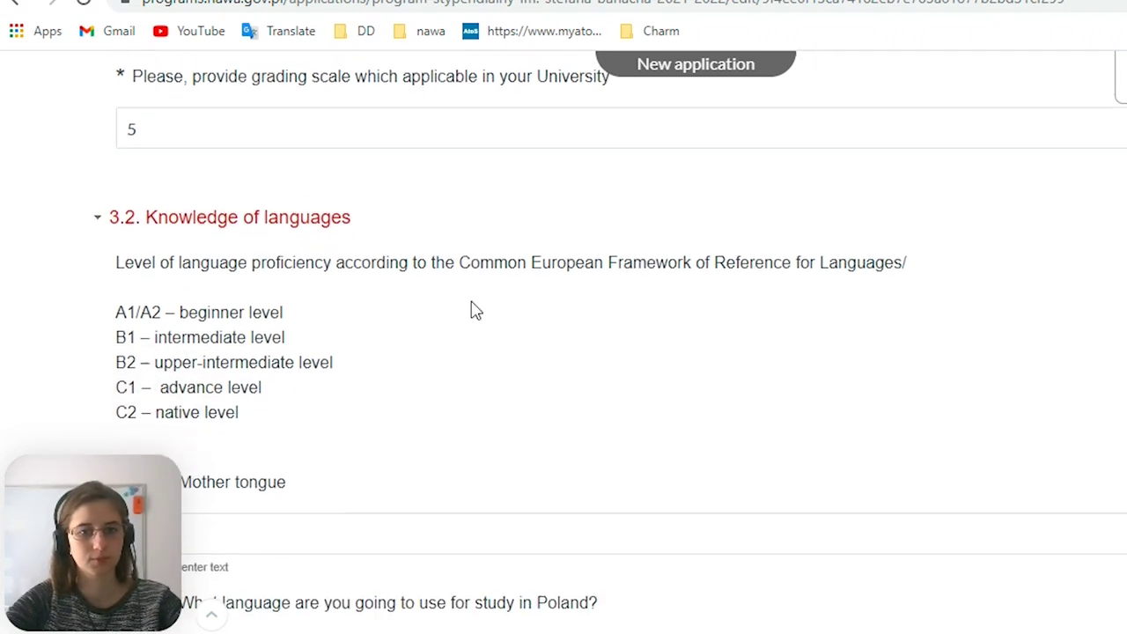
pyautogui.scroll(2, 473, 309)
pyautogui.scroll(-1, 473, 309)
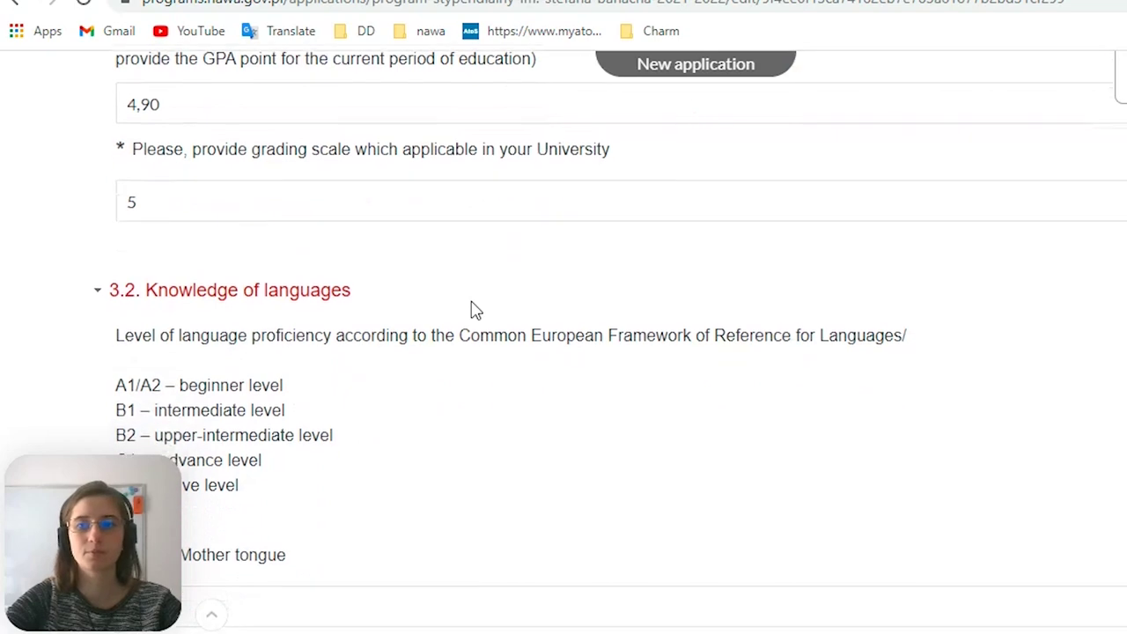
# Enter Ukrainian as the 3.2.1 mother tongue.
pyautogui.scroll(2, 473, 304)
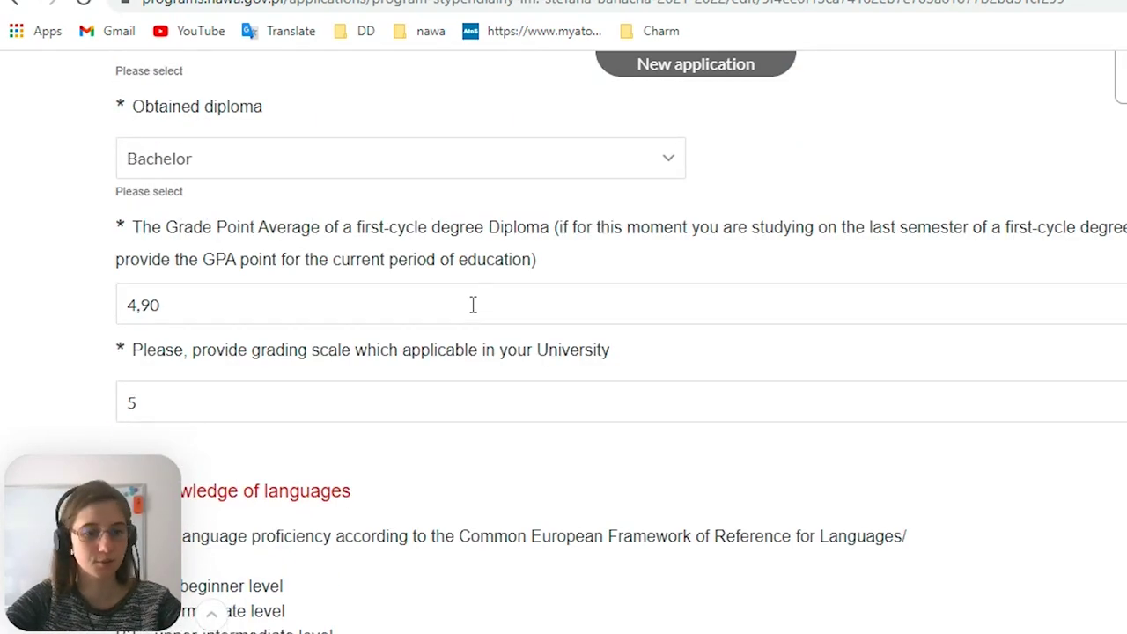
pyautogui.scroll(-2, 483, 473)
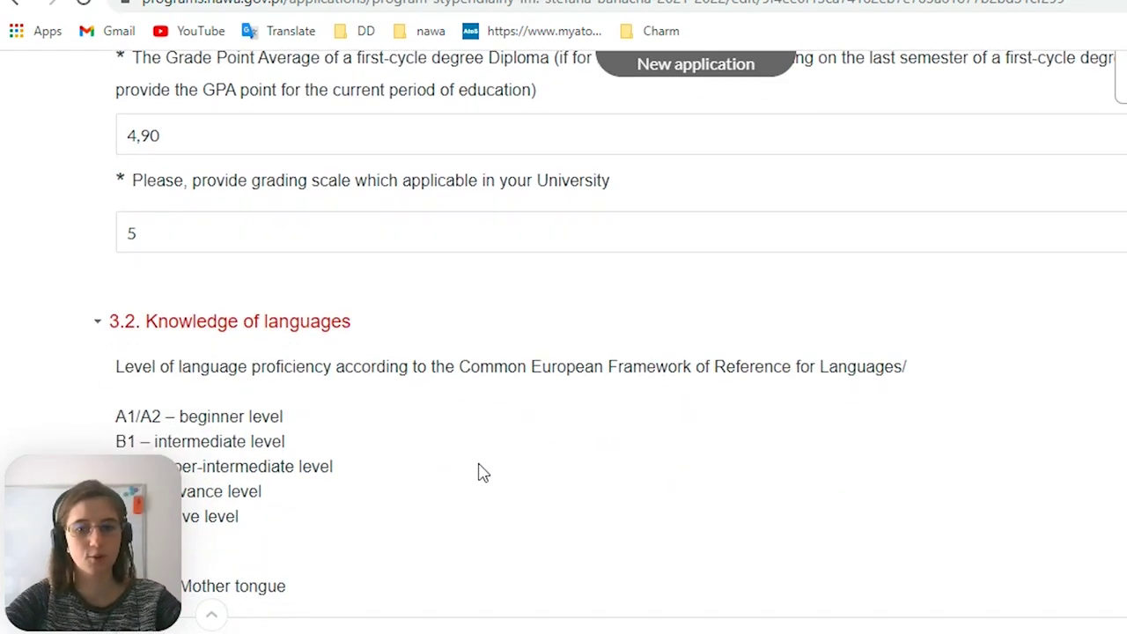
pyautogui.scroll(-2, 483, 473)
pyautogui.scroll(1, 480, 471)
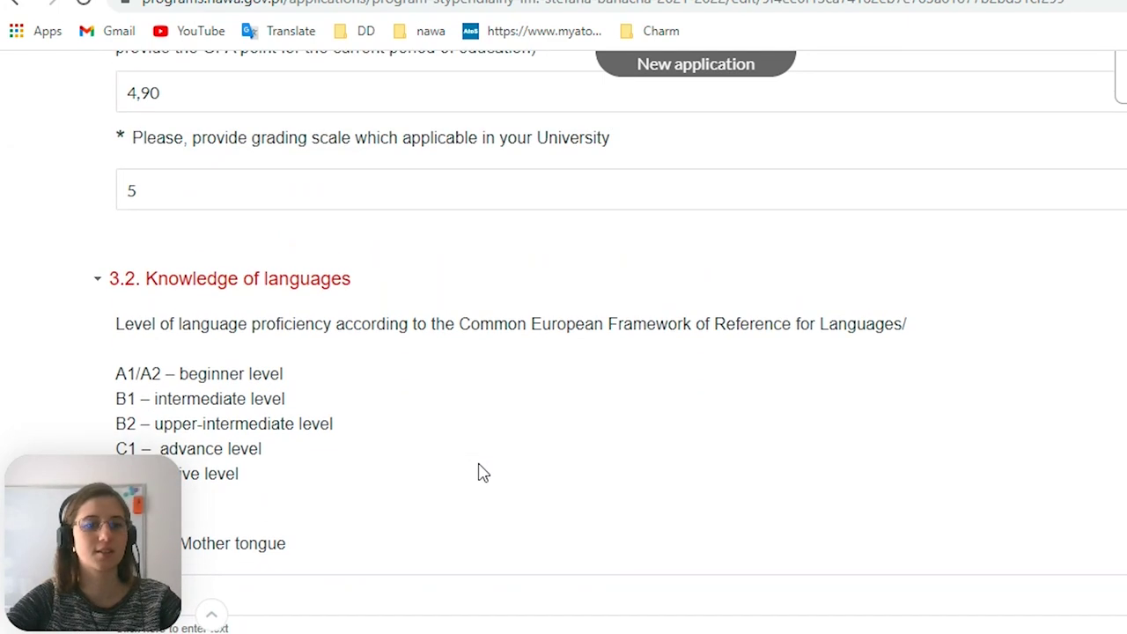
pyautogui.scroll(-1, 482, 473)
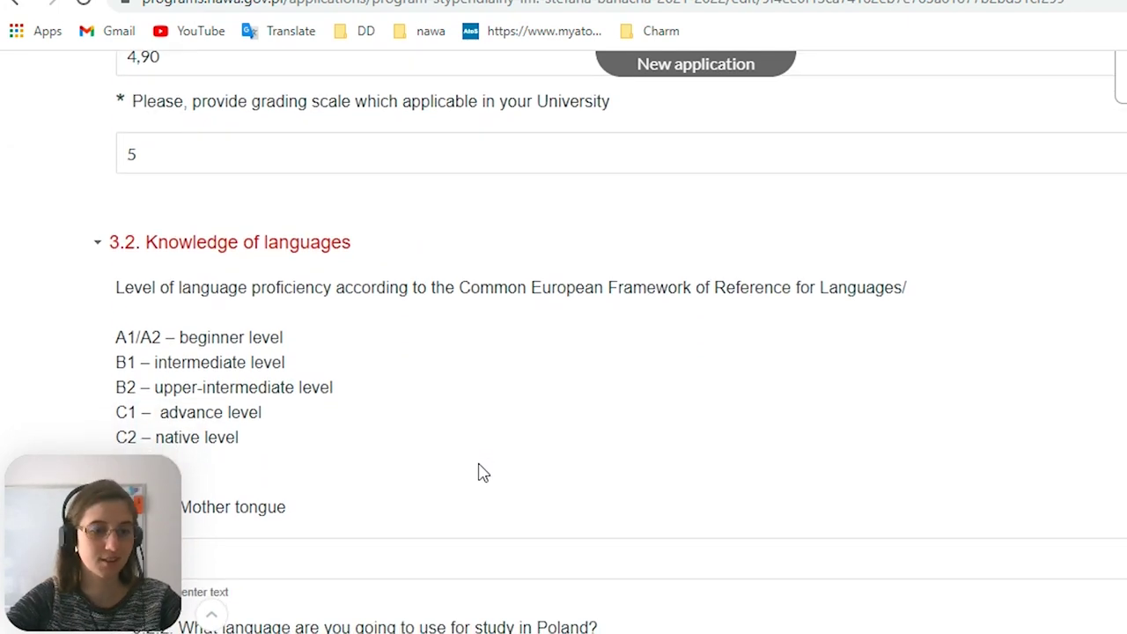
pyautogui.scroll(-1, 482, 473)
pyautogui.scroll(2, 483, 473)
pyautogui.scroll(-2, 483, 473)
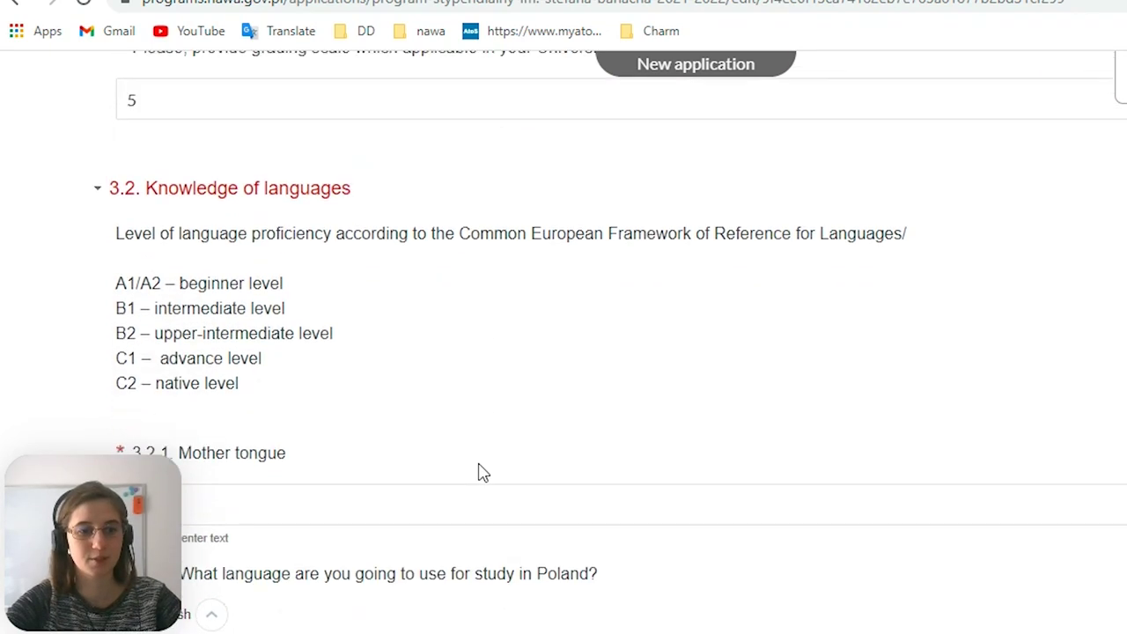
pyautogui.scroll(-1, 480, 464)
pyautogui.scroll(2, 478, 461)
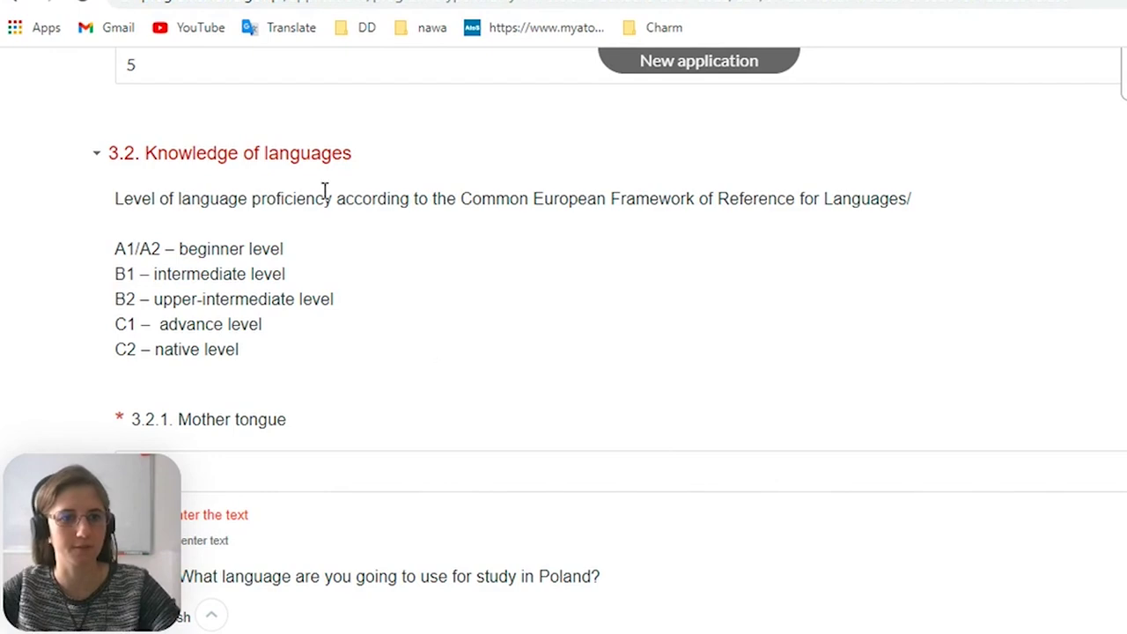
pyautogui.scroll(2, 260, 317)
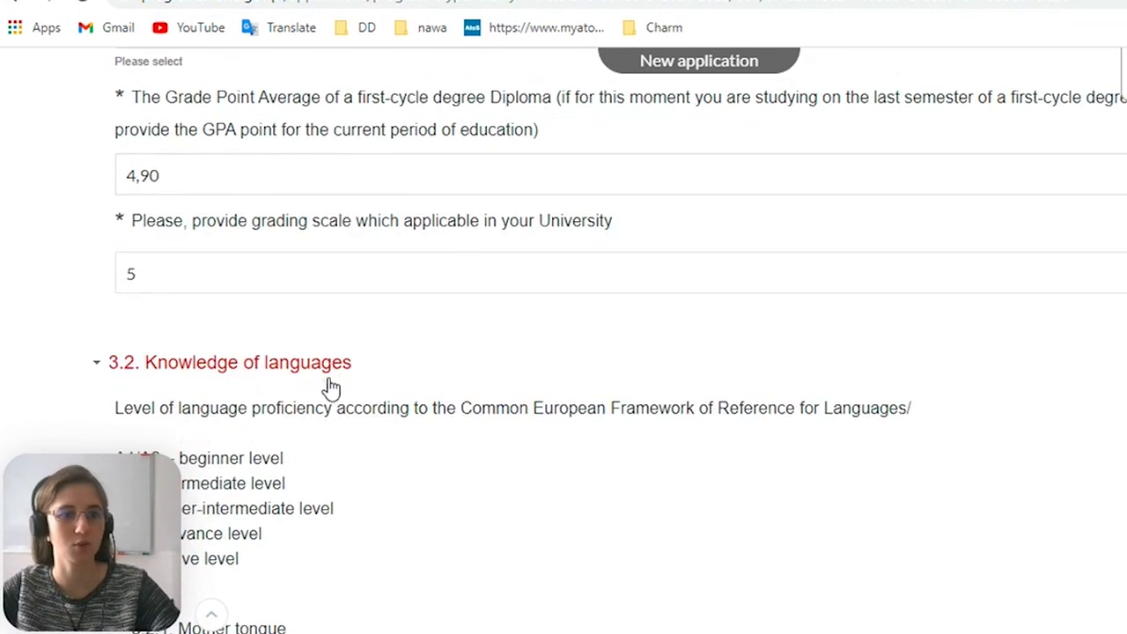
pyautogui.scroll(-2, 196, 361)
pyautogui.scroll(-2, 197, 361)
pyautogui.click(282, 274)
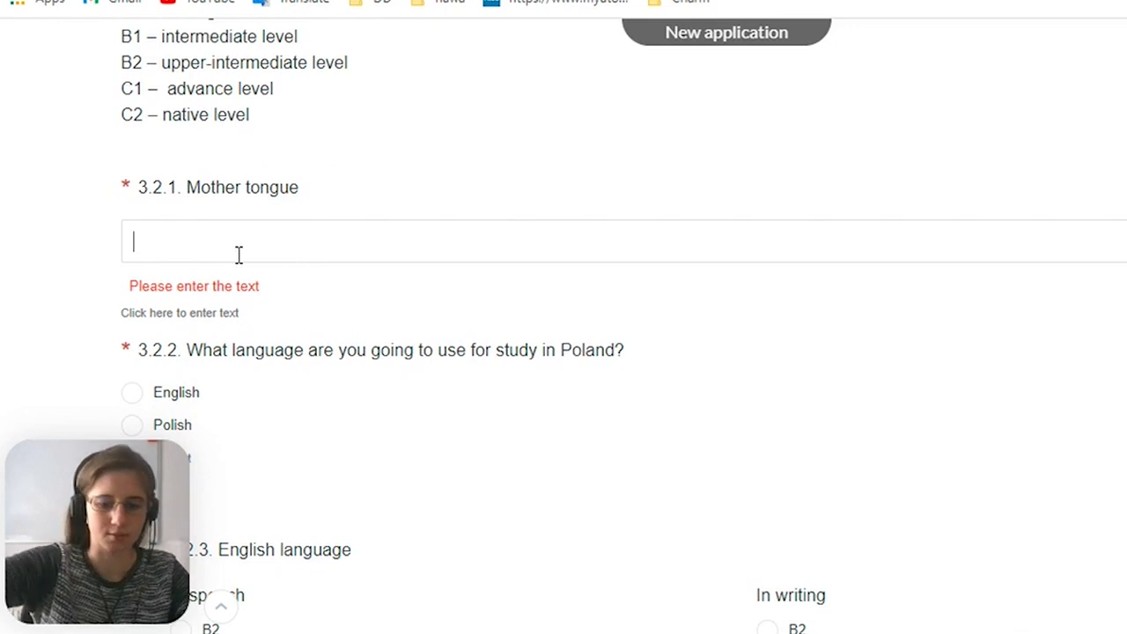
pyautogui.write('Г')
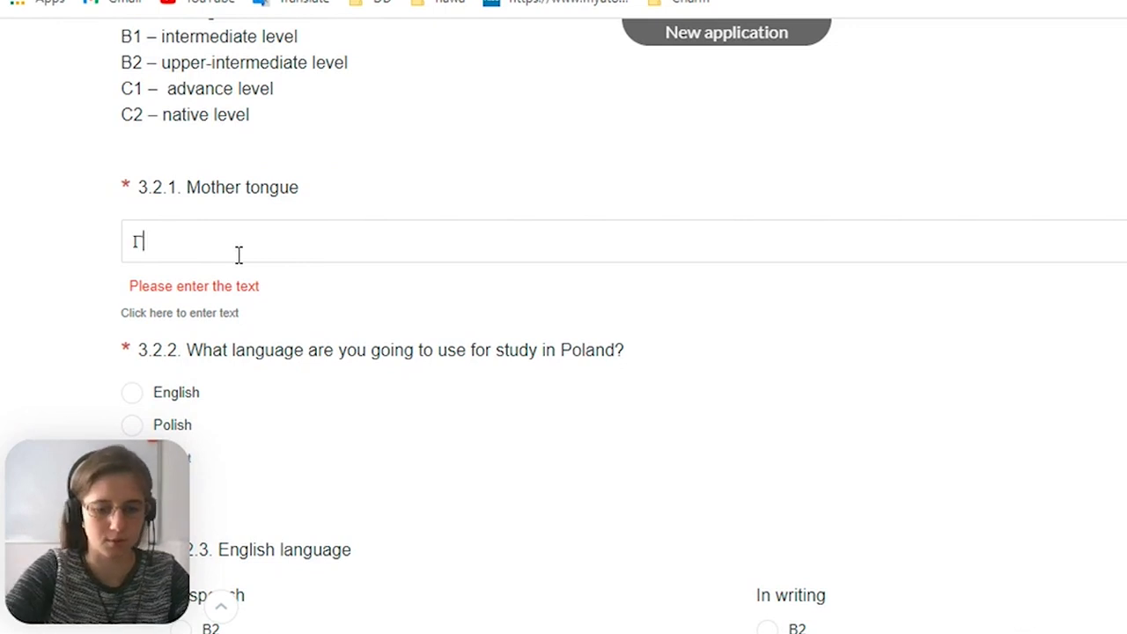
pyautogui.write('лкфш')
pyautogui.press('BackSpace')
pyautogui.press('BackSpace')
pyautogui.press('BackSpace')
pyautogui.press('BackSpace')
pyautogui.press('BackSpace')
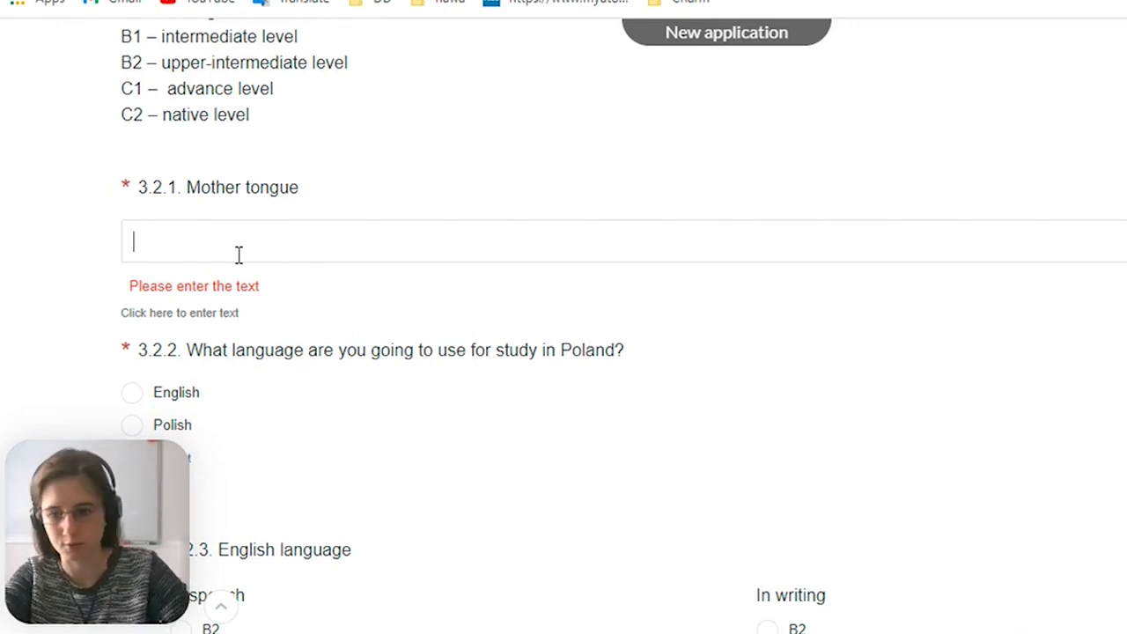
pyautogui.write('Ukrainian')
# Choose English as the language of study in 3.2.2.
pyautogui.scroll(-2, 252, 370)
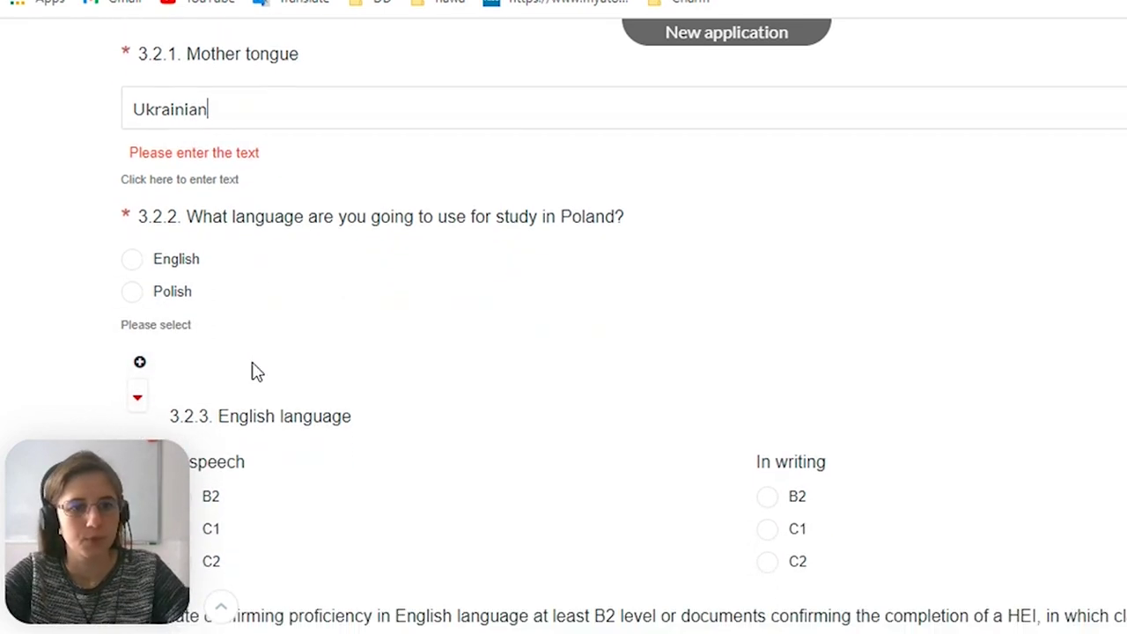
pyautogui.scroll(-1, 423, 310)
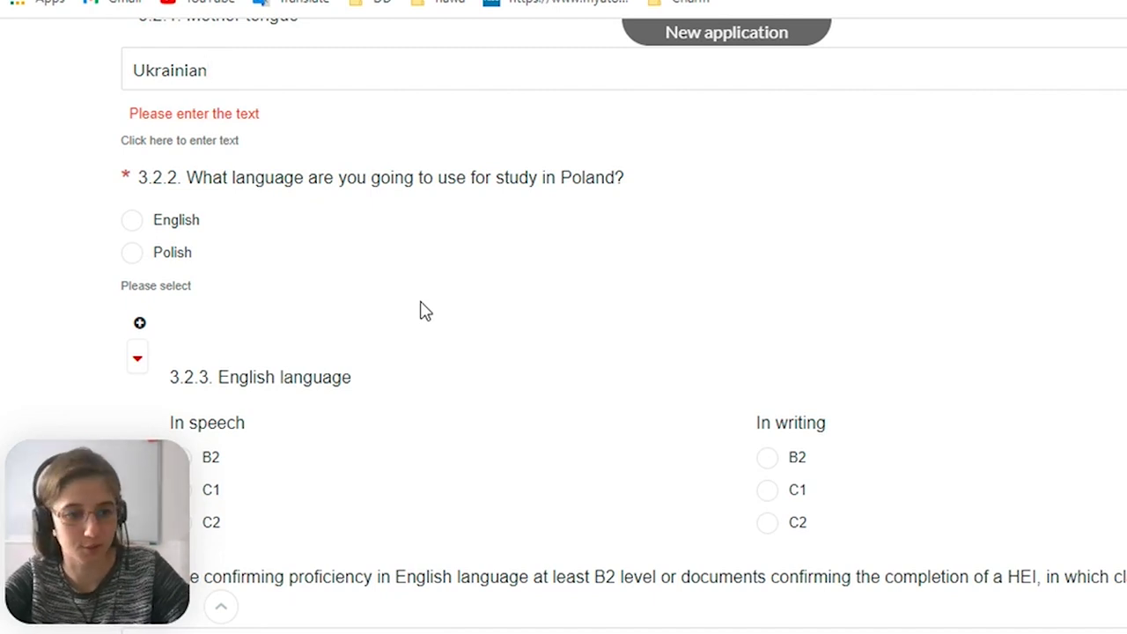
pyautogui.scroll(-1, 421, 310)
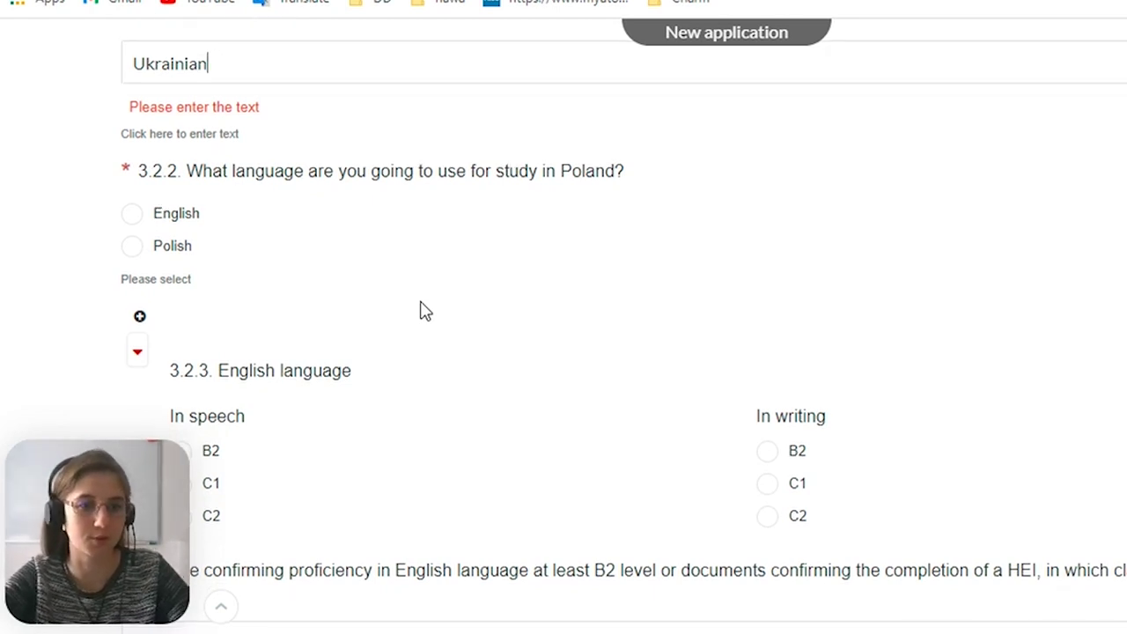
pyautogui.click(146, 215)
# Rate English proficiency C1 in speech and B2 in writing.
pyautogui.scroll(-3, 468, 337)
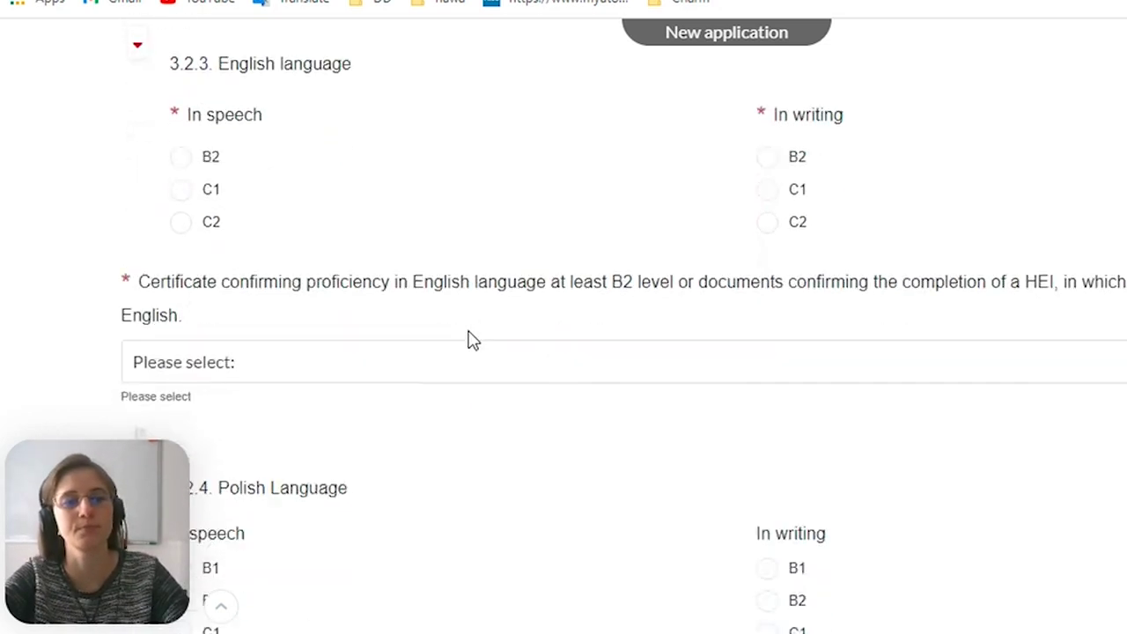
pyautogui.scroll(1, 468, 340)
pyautogui.scroll(-1, 467, 340)
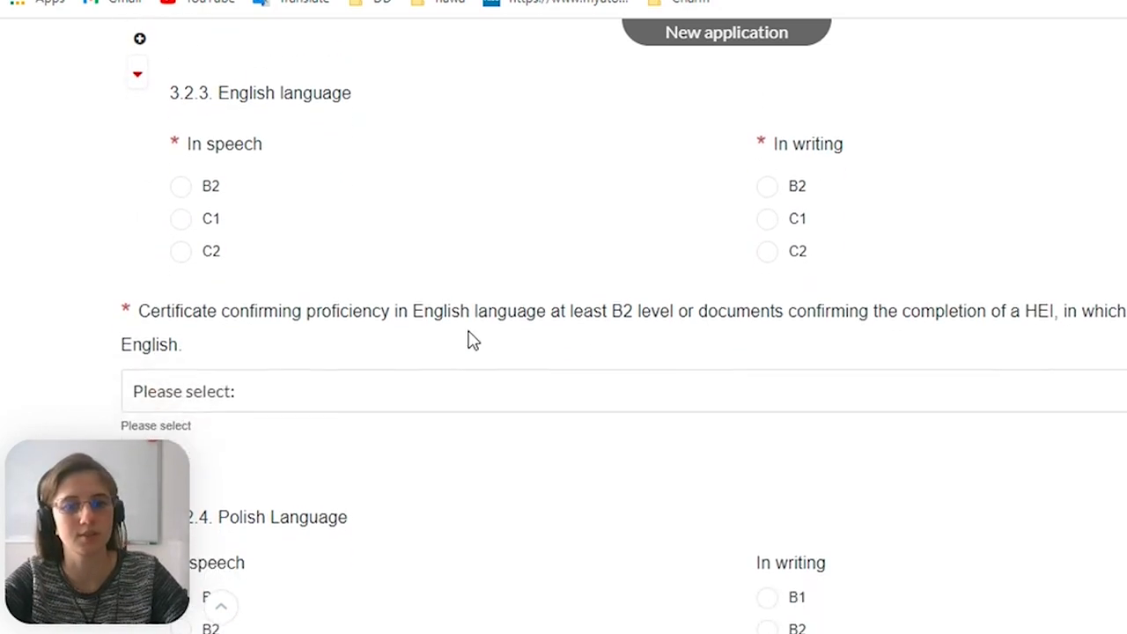
pyautogui.scroll(1, 473, 340)
pyautogui.scroll(-1, 472, 342)
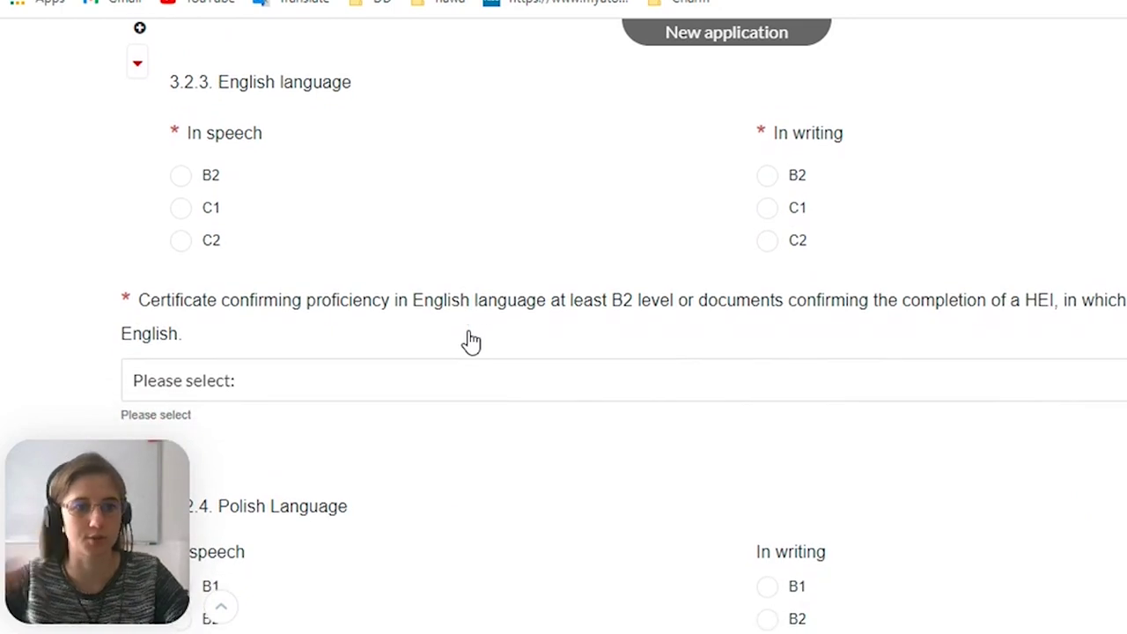
pyautogui.scroll(7, 415, 334)
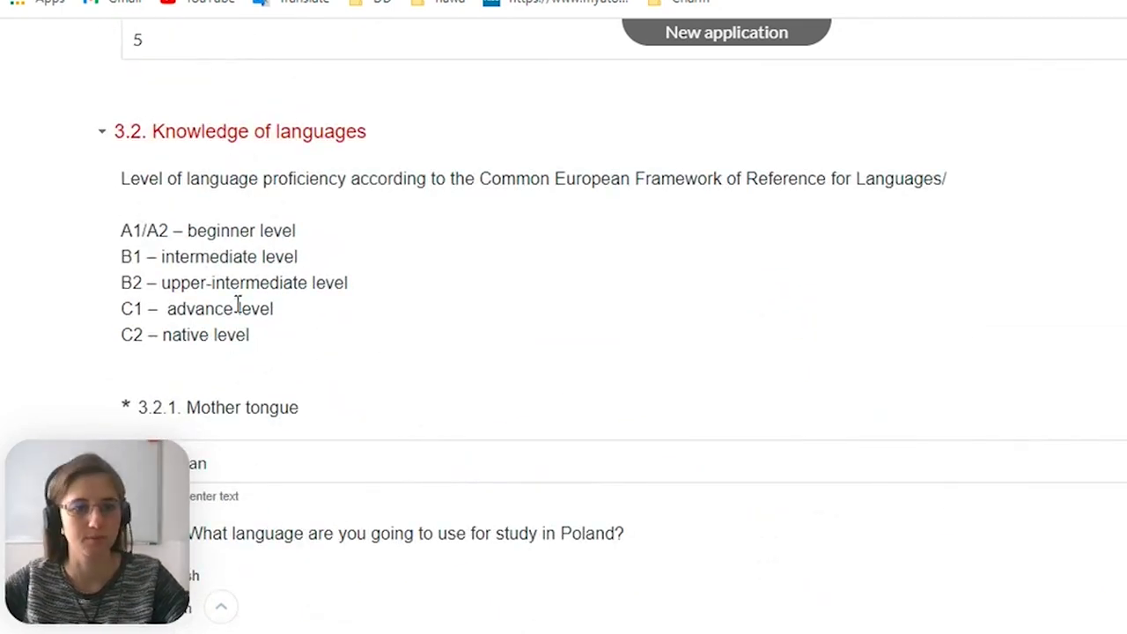
pyautogui.moveTo(252, 336); pyautogui.dragTo(93, 211)
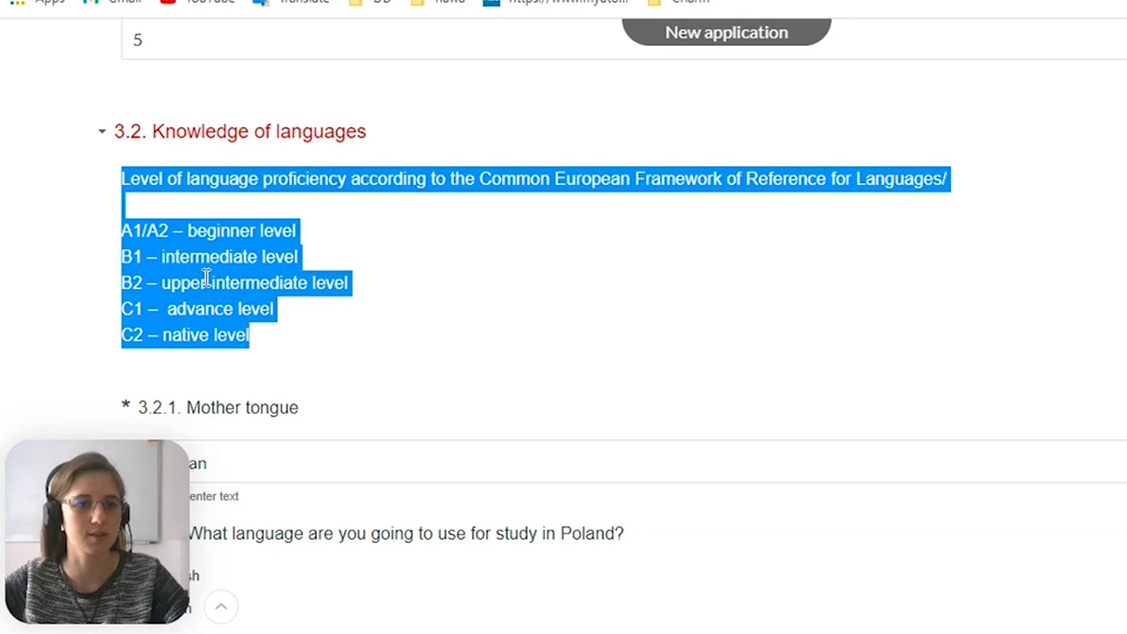
pyautogui.scroll(-6, 205, 279)
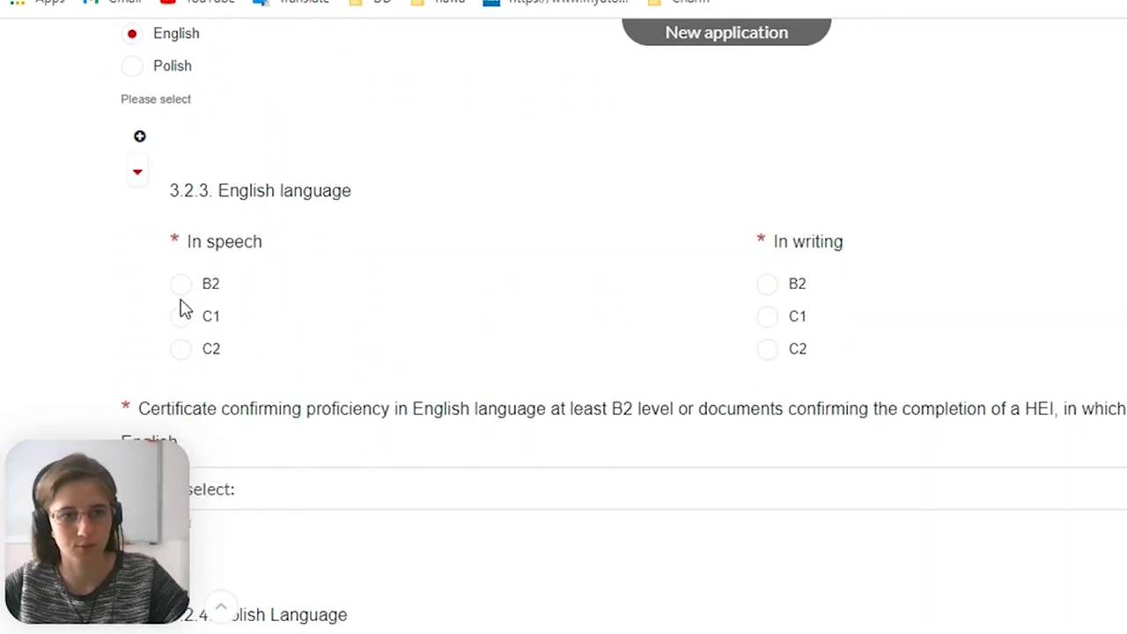
pyautogui.click(180, 316)
pyautogui.click(767, 283)
pyautogui.scroll(-1, 478, 408)
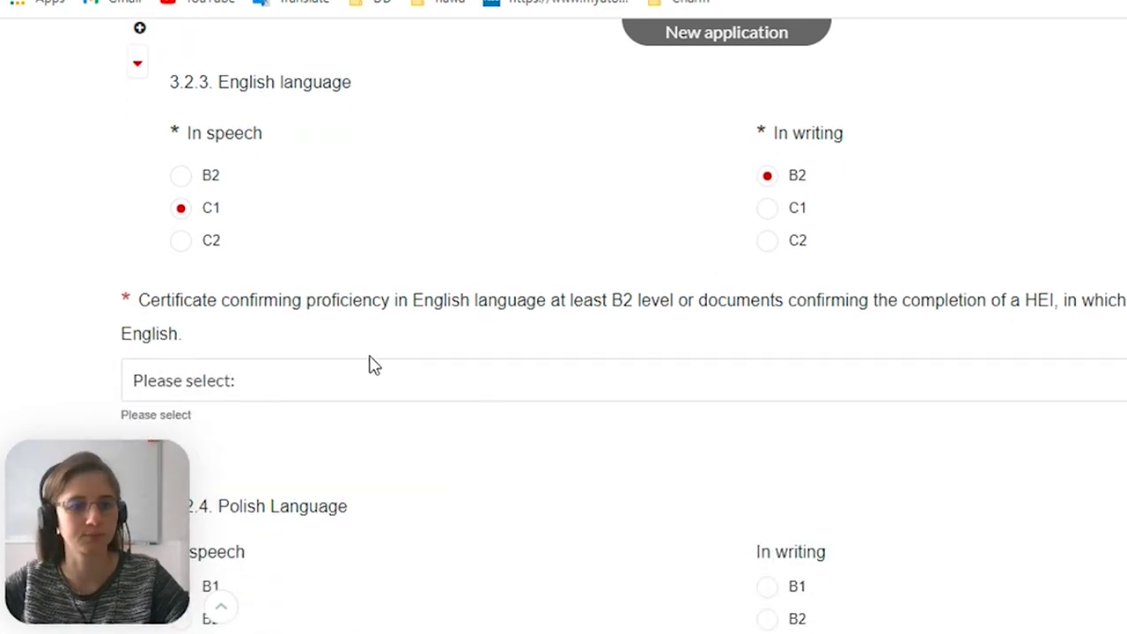
pyautogui.scroll(-1, 381, 365)
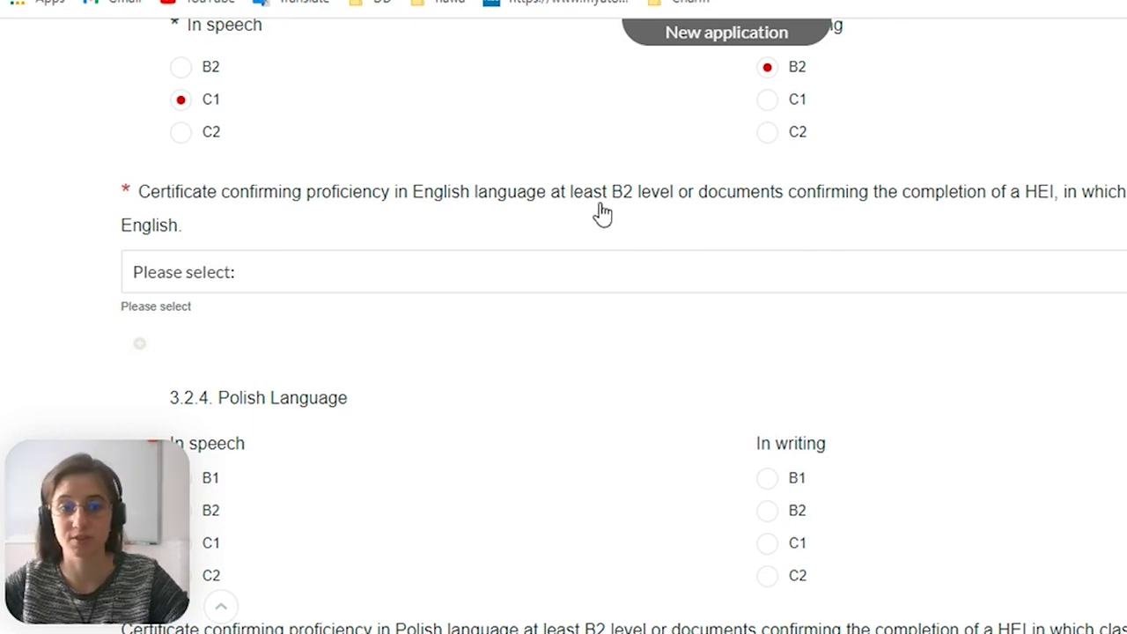
# Set the English certificate type to University of Cambridge ESOL/British Council/IDP IELTS.
pyautogui.click(531, 286)
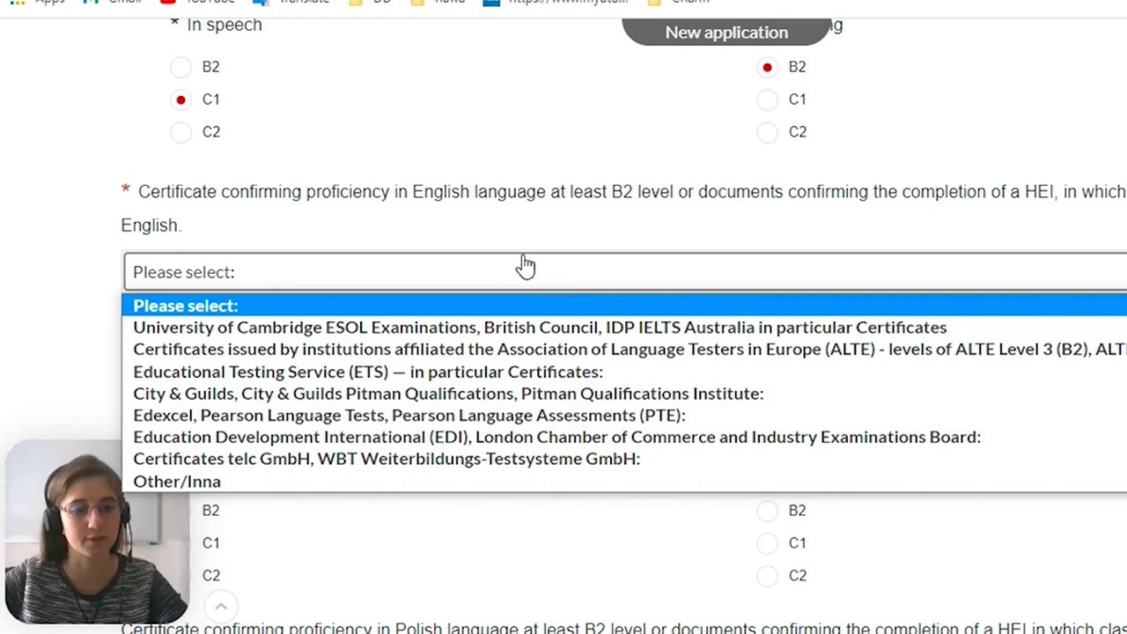
pyautogui.click(534, 274)
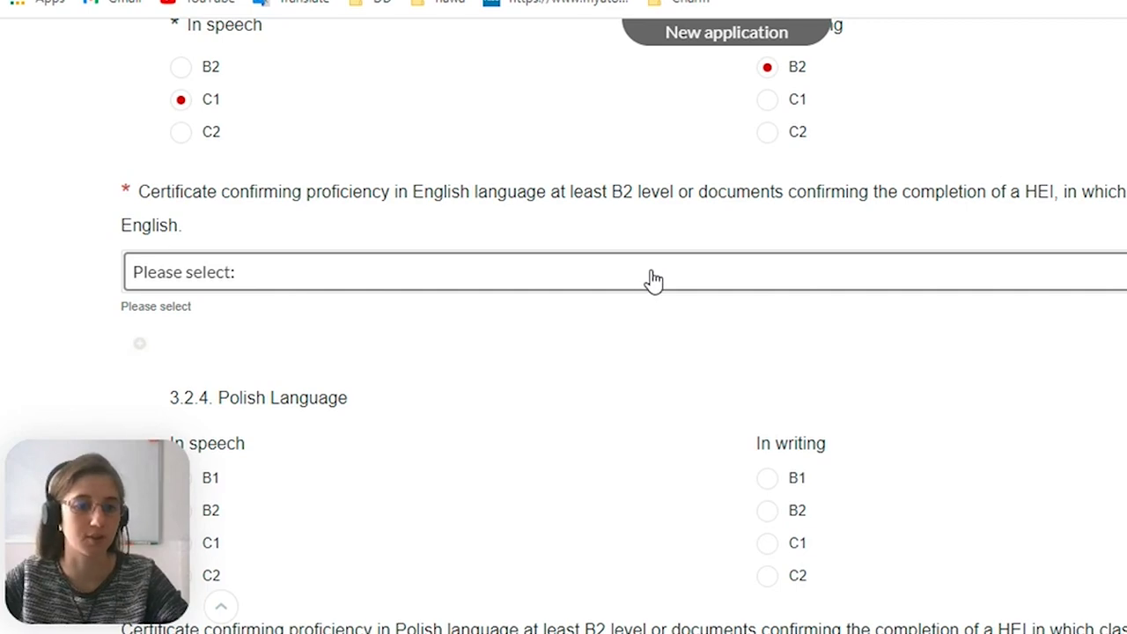
pyautogui.scroll(-2, 652, 280)
pyautogui.scroll(2, 653, 280)
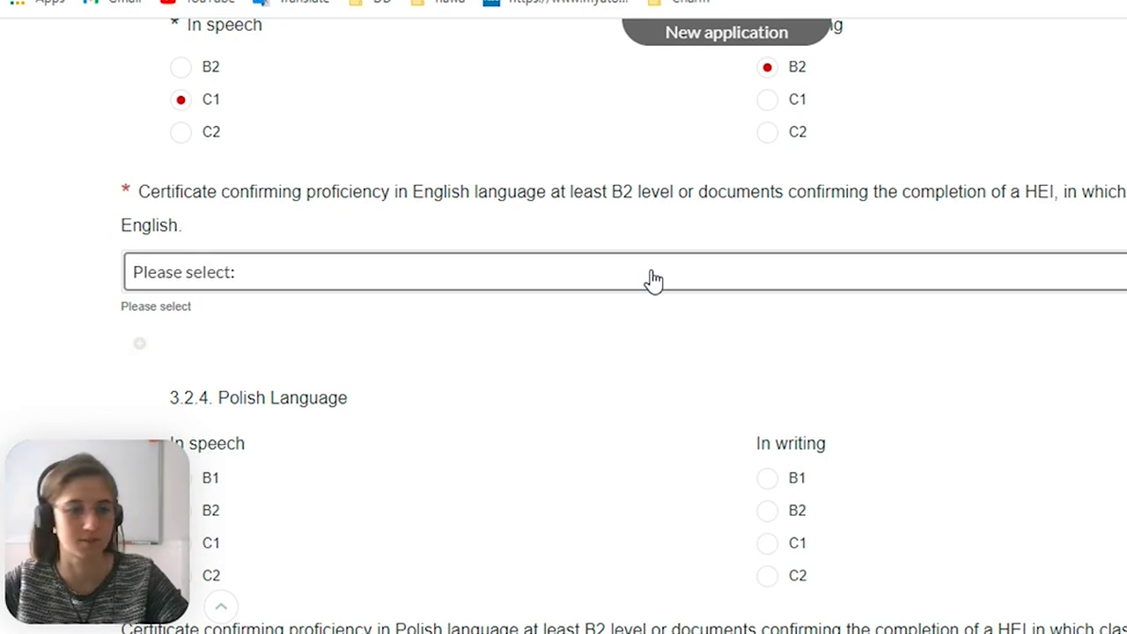
pyautogui.click(653, 280)
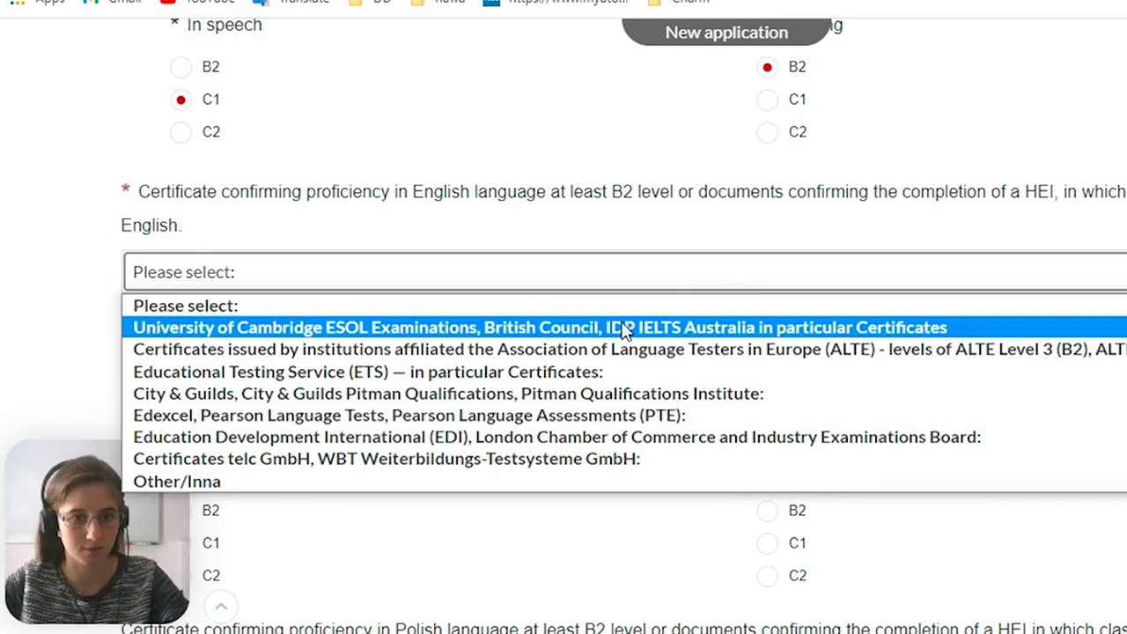
pyautogui.click(229, 330)
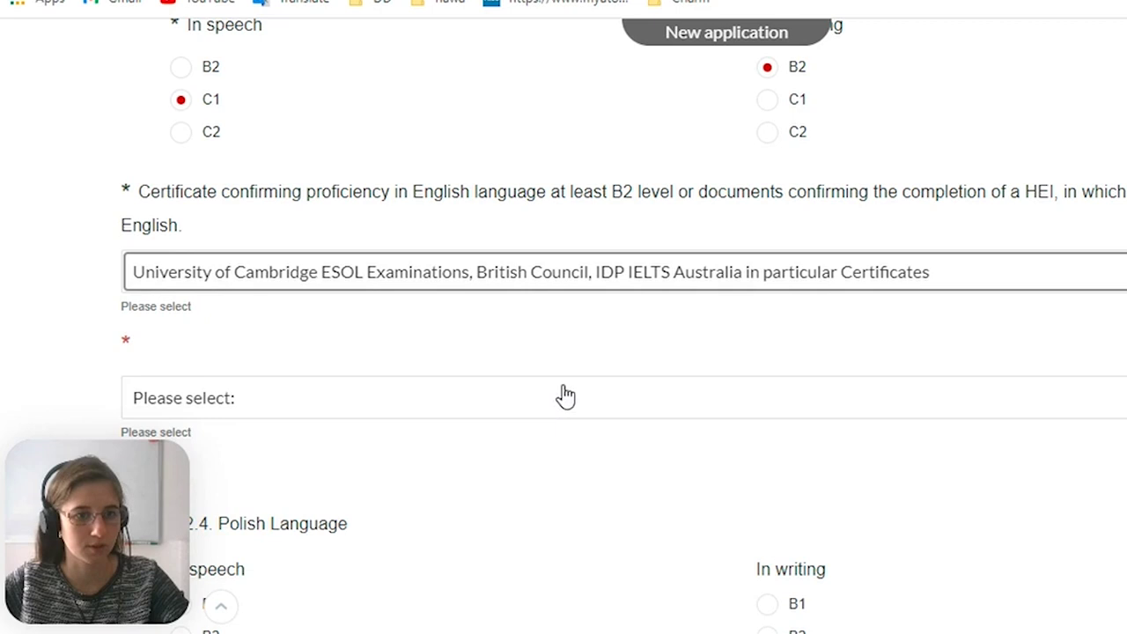
# Choose IELTS (Academic) with at least 5.5 points as the specific certificate.
pyautogui.scroll(-1, 567, 398)
pyautogui.click(466, 297)
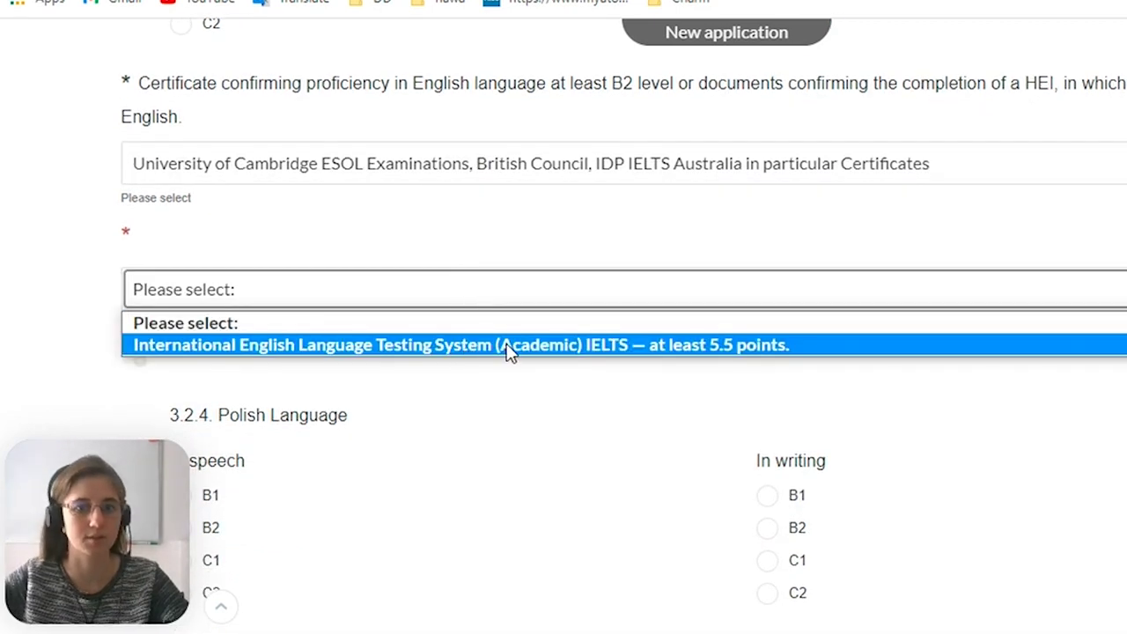
pyautogui.click(727, 345)
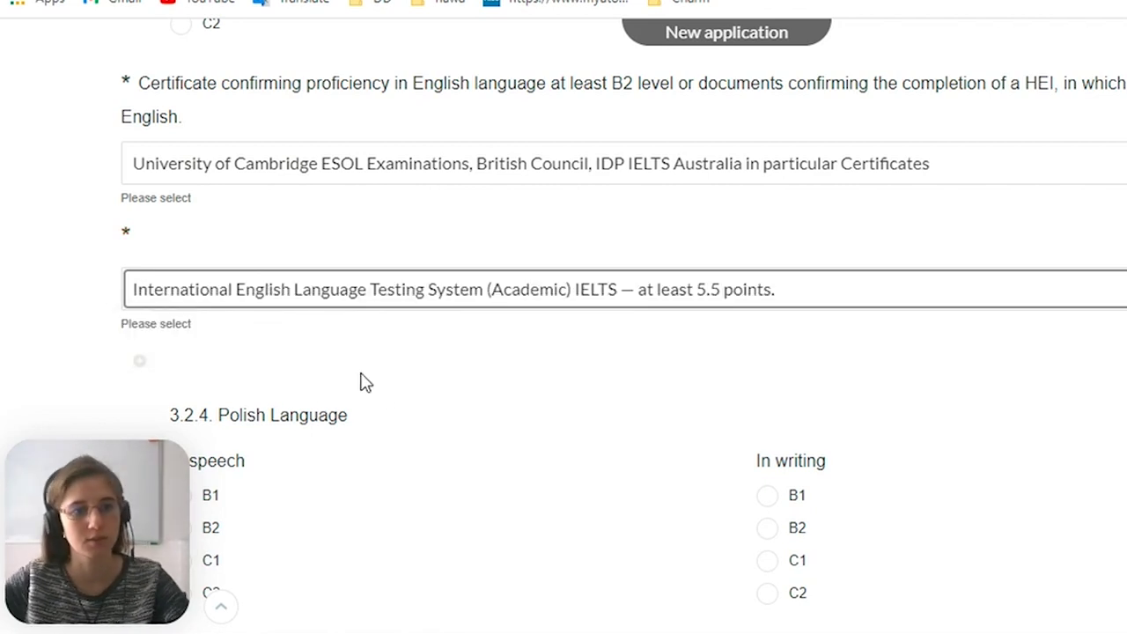
pyautogui.scroll(-1, 377, 289)
pyautogui.scroll(-1, 377, 291)
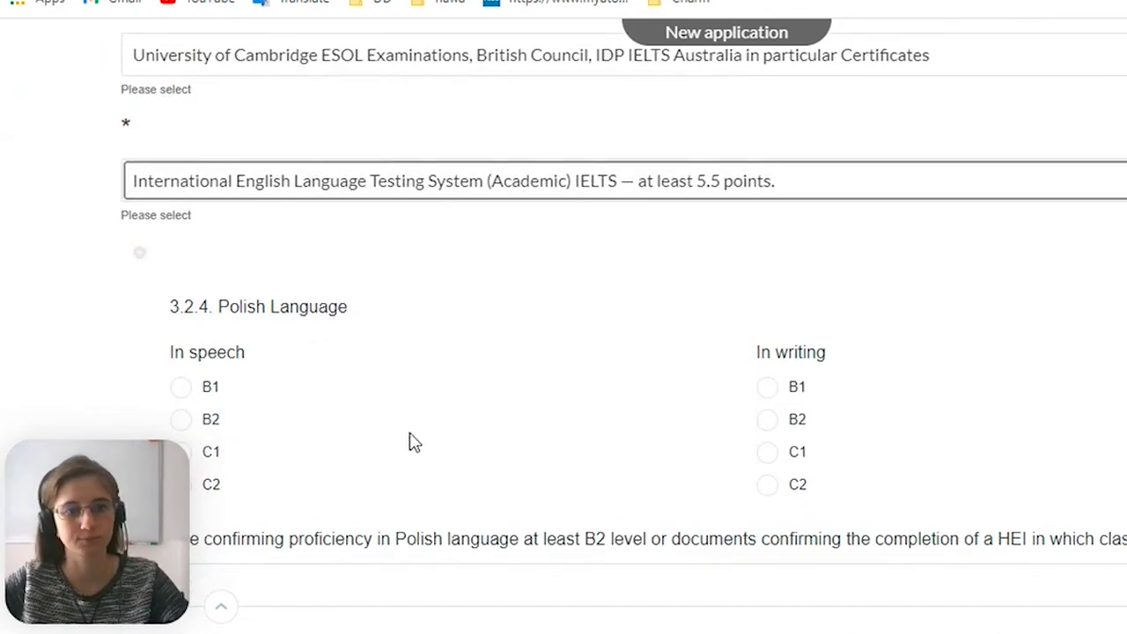
# Mark Polish proficiency as B1 in speech and B2 in writing under 3.2.4.
pyautogui.scroll(-1, 427, 453)
pyautogui.scroll(-1, 396, 347)
pyautogui.scroll(2, 329, 296)
pyautogui.scroll(-3, 291, 292)
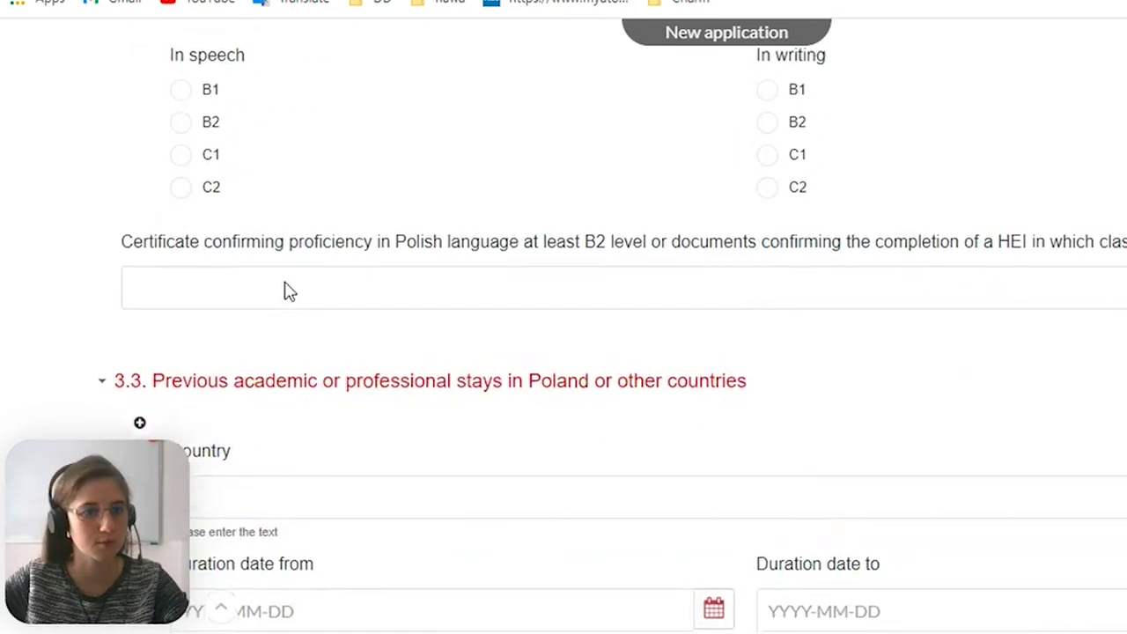
pyautogui.scroll(2, 287, 292)
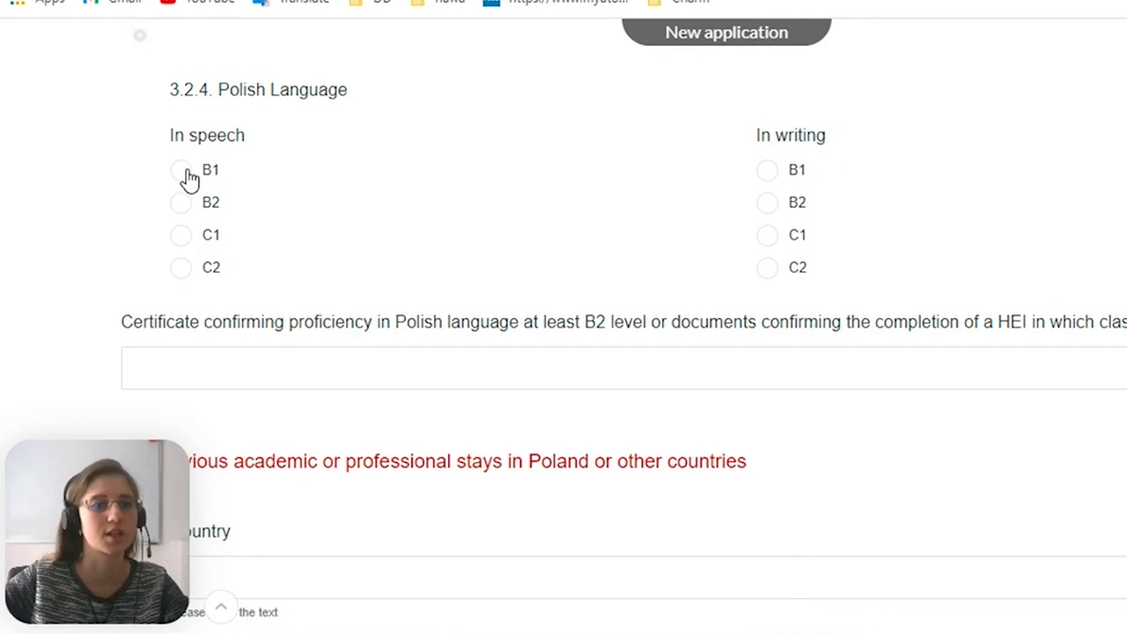
pyautogui.scroll(1, 181, 211)
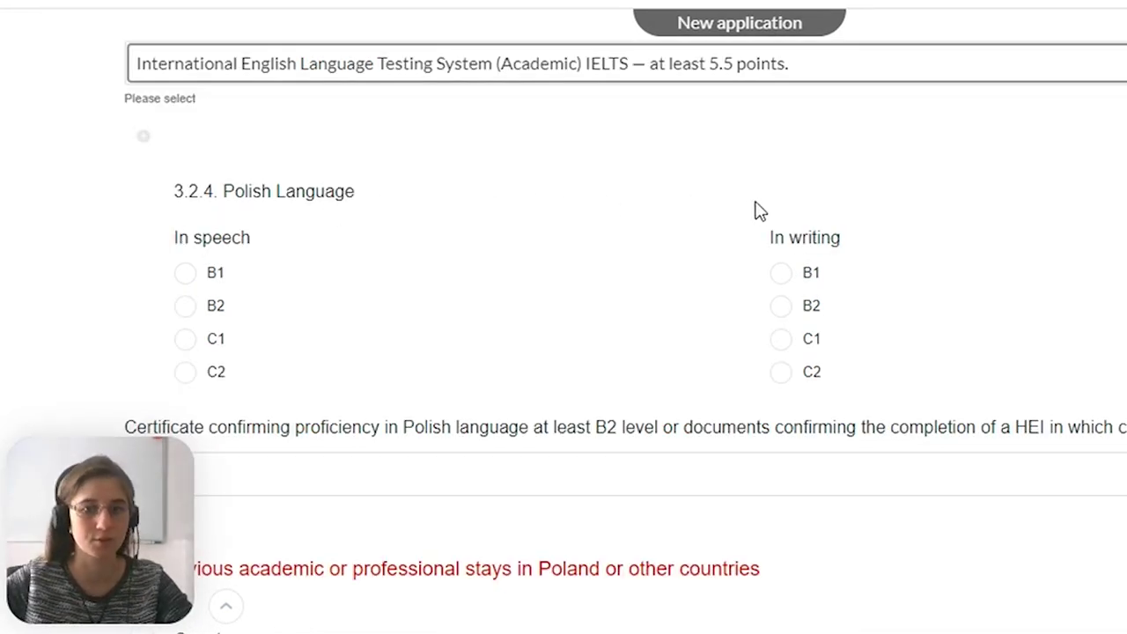
pyautogui.click(196, 276)
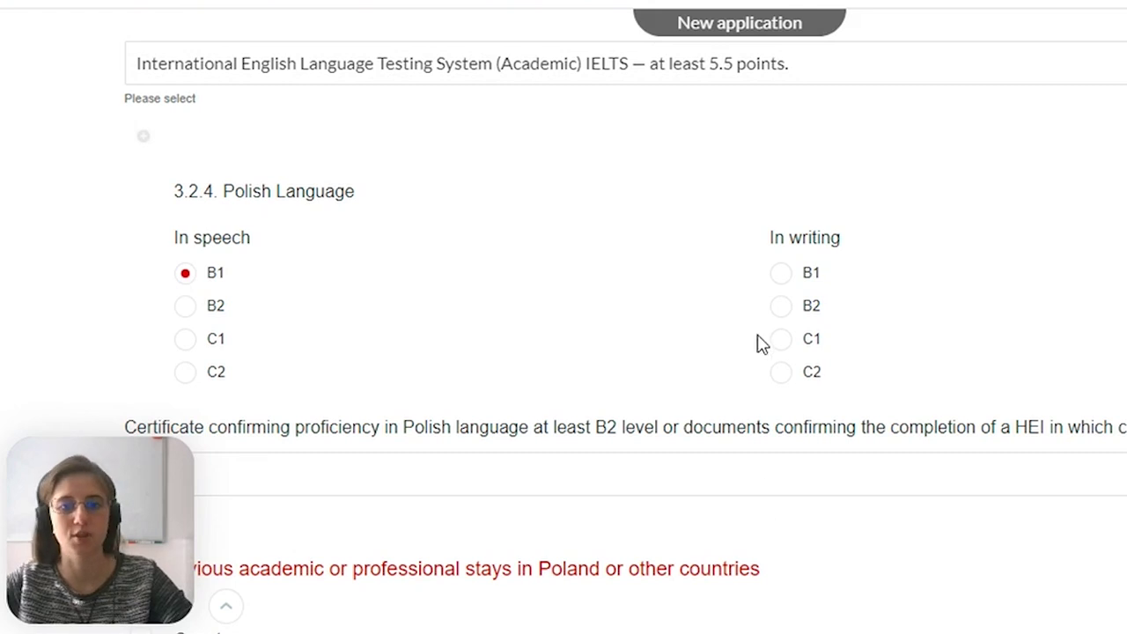
pyautogui.click(782, 308)
# Start the Polish language certificate field, then move on to section 3.3 on previous stays.
pyautogui.scroll(-1, 591, 365)
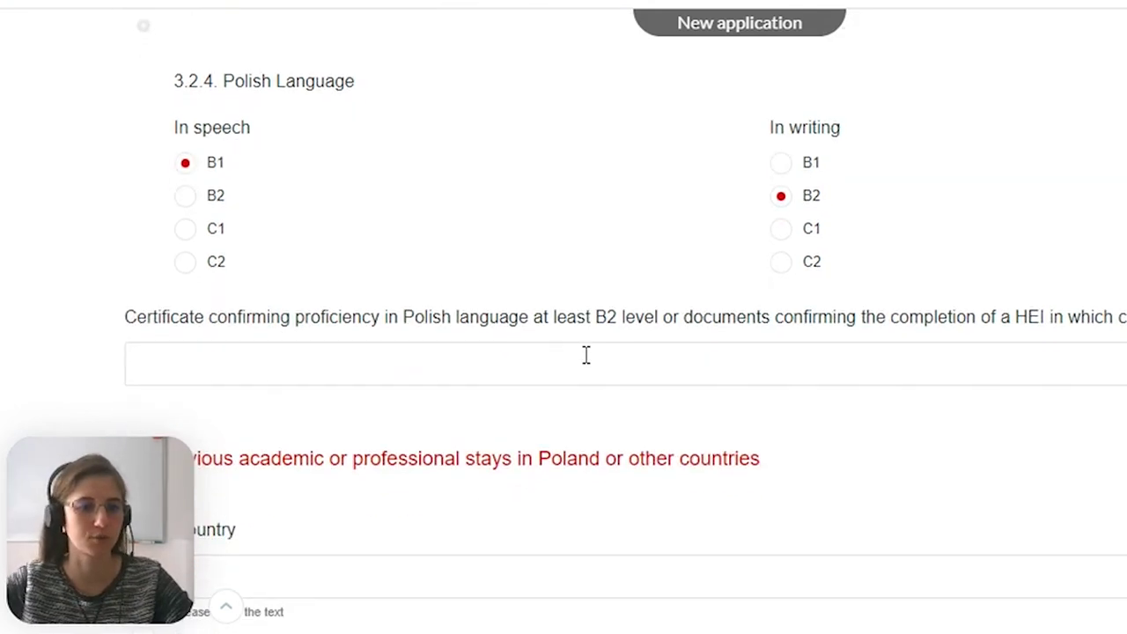
pyautogui.scroll(-1, 572, 354)
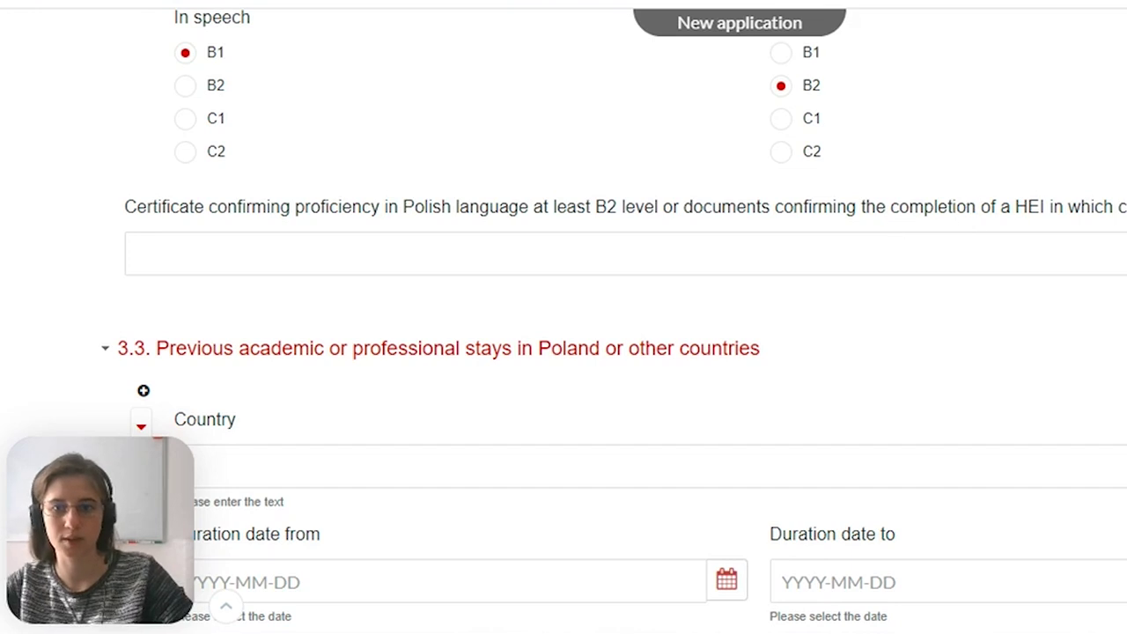
pyautogui.moveTo(135, 211); pyautogui.dragTo(156, 228)
pyautogui.click(169, 252)
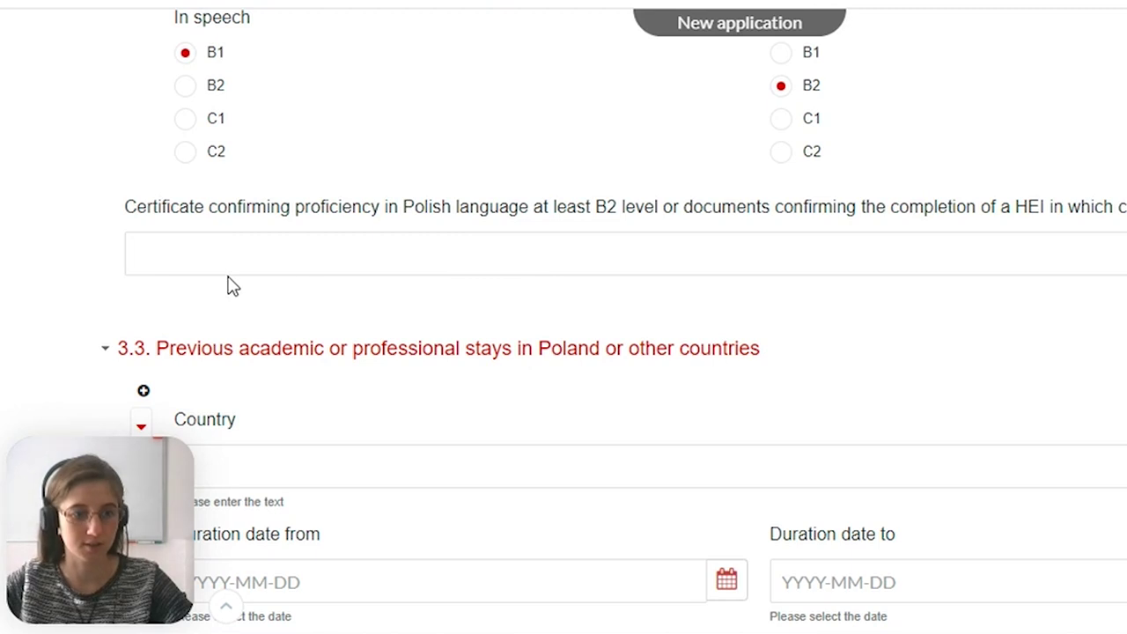
pyautogui.scroll(-1, 263, 273)
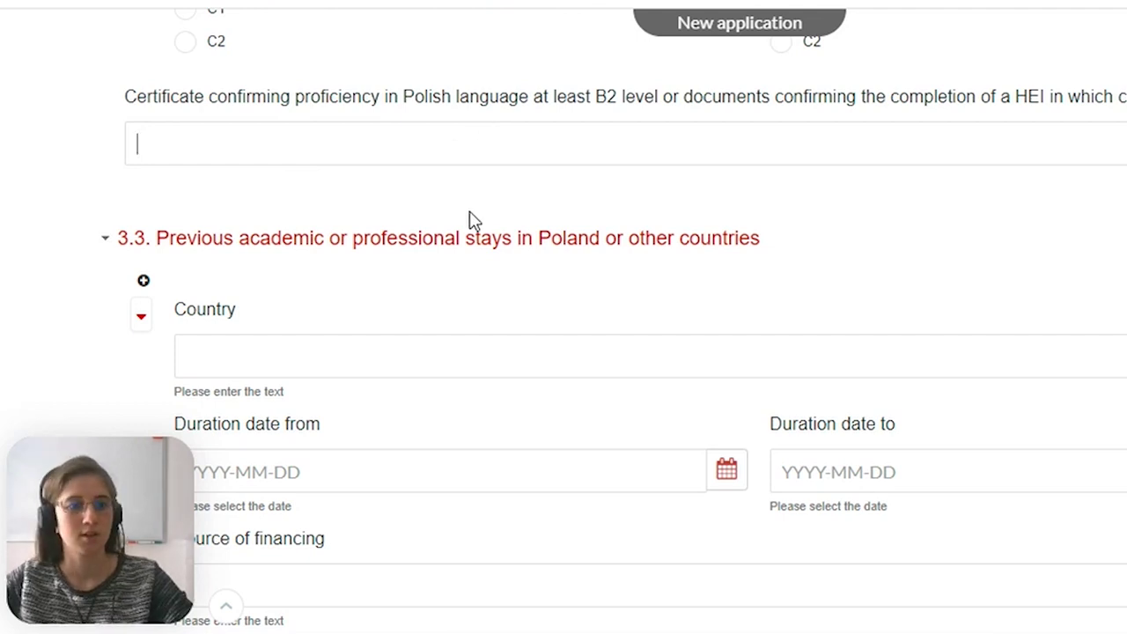
pyautogui.scroll(-1, 344, 236)
pyautogui.scroll(2, 344, 234)
pyautogui.scroll(-1, 336, 249)
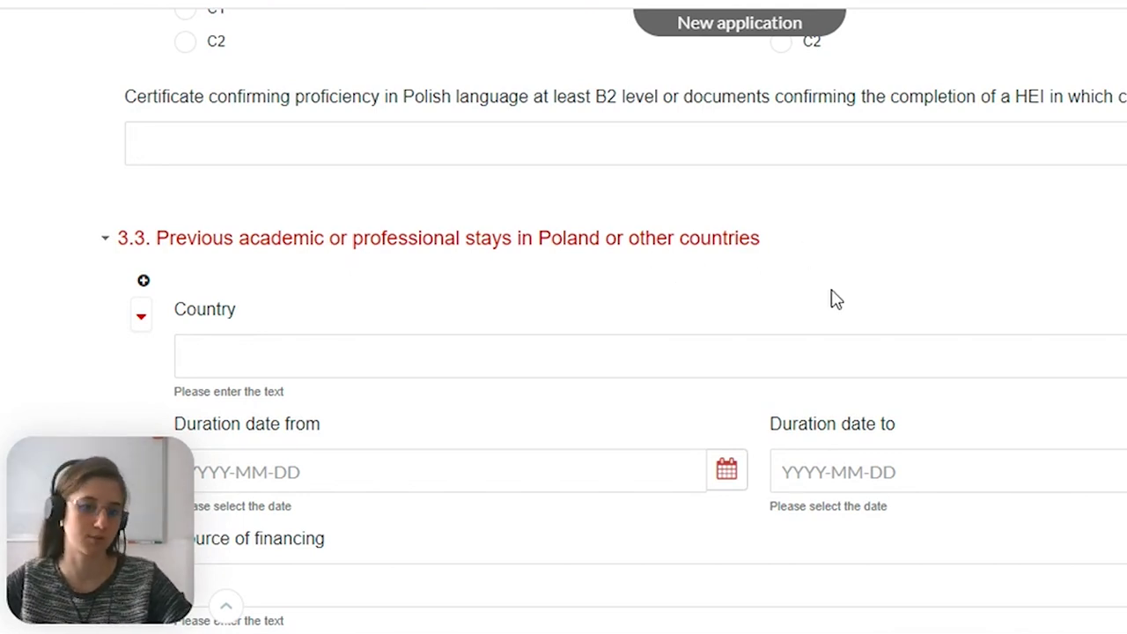
# Record a stay in the United States of America from 2021-05-07 to 2021-05-18.
pyautogui.scroll(-1, 834, 298)
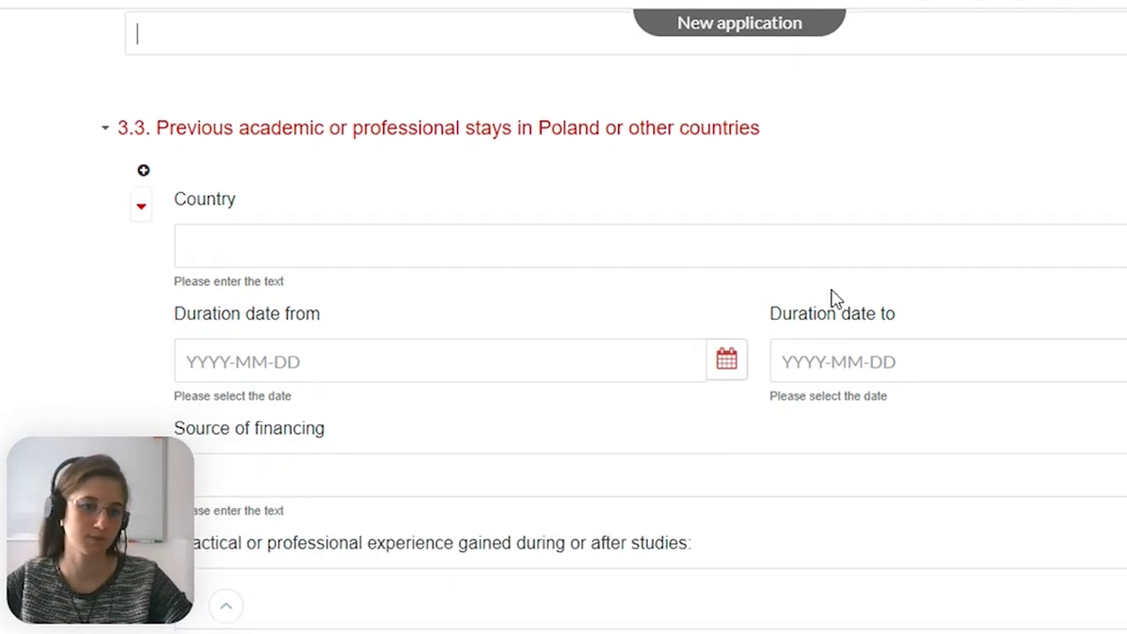
pyautogui.click(520, 239)
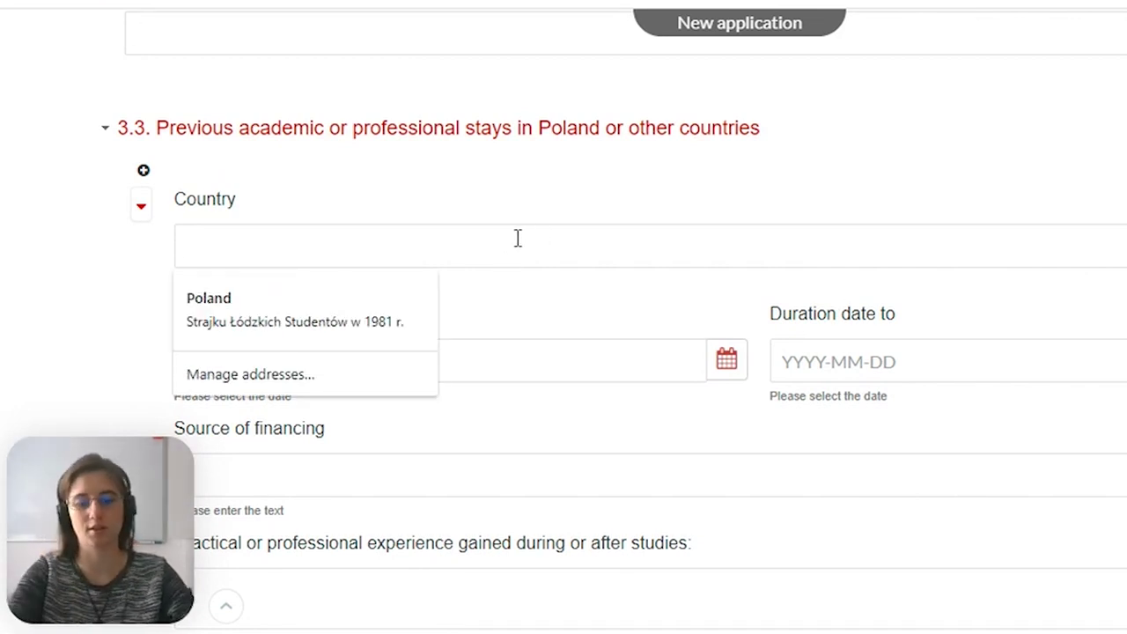
pyautogui.write('United States of America')
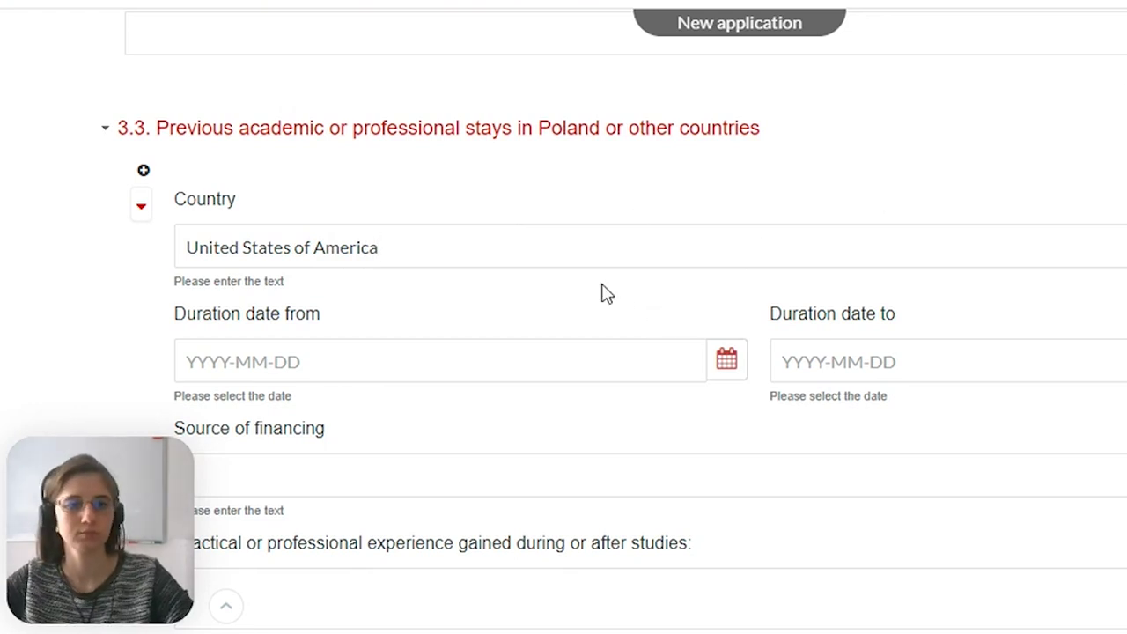
pyautogui.scroll(-1, 614, 297)
pyautogui.click(277, 253)
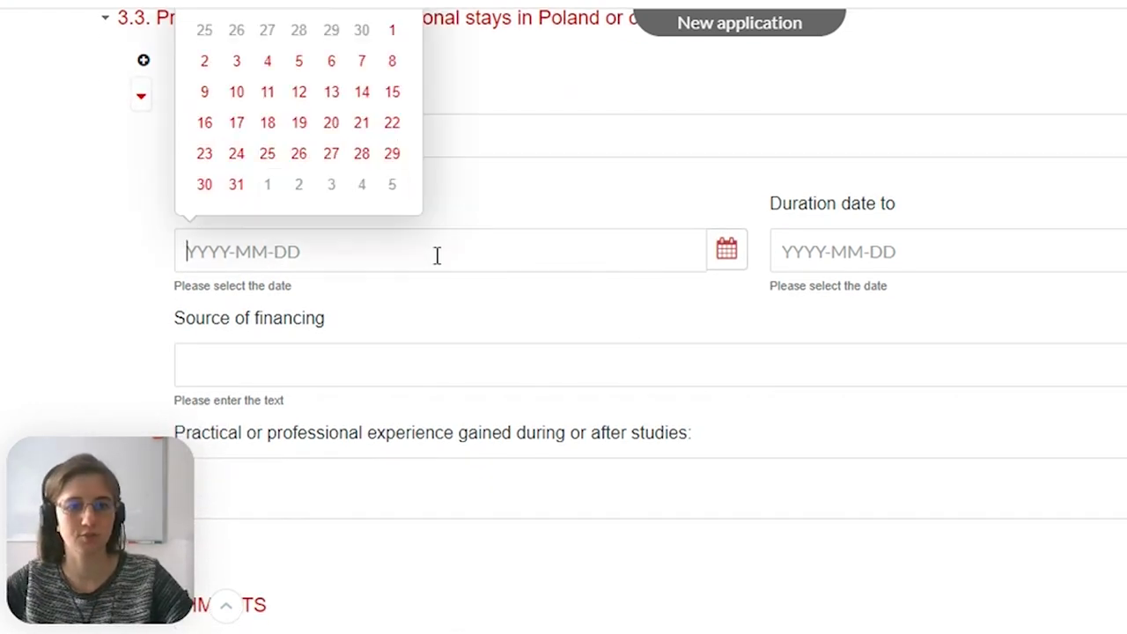
pyautogui.click(362, 61)
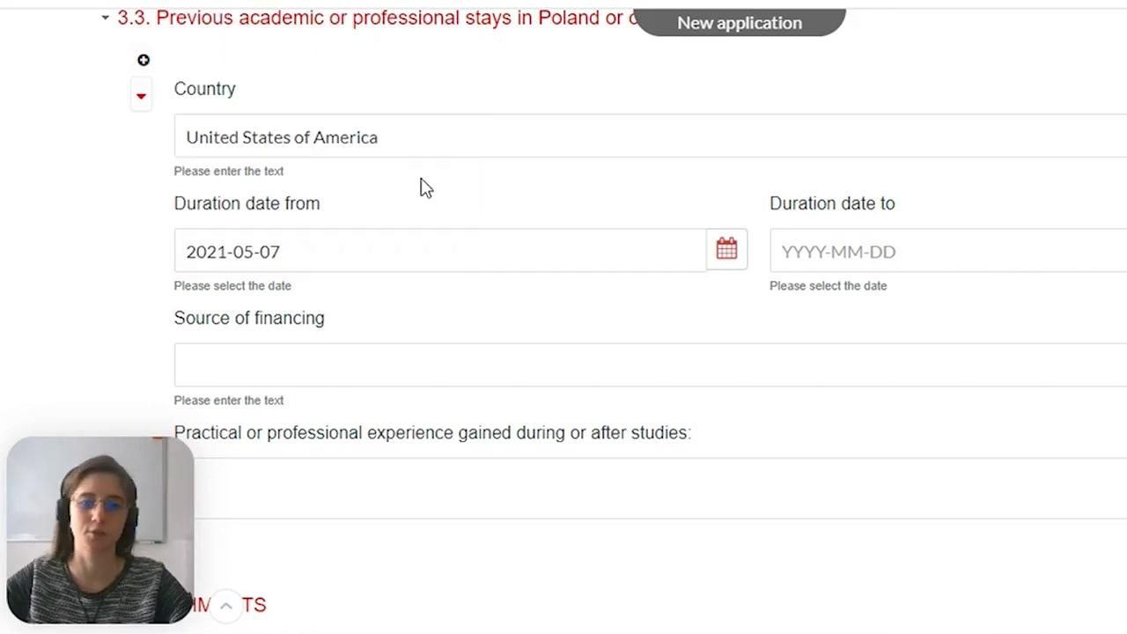
pyautogui.click(953, 246)
pyautogui.click(864, 124)
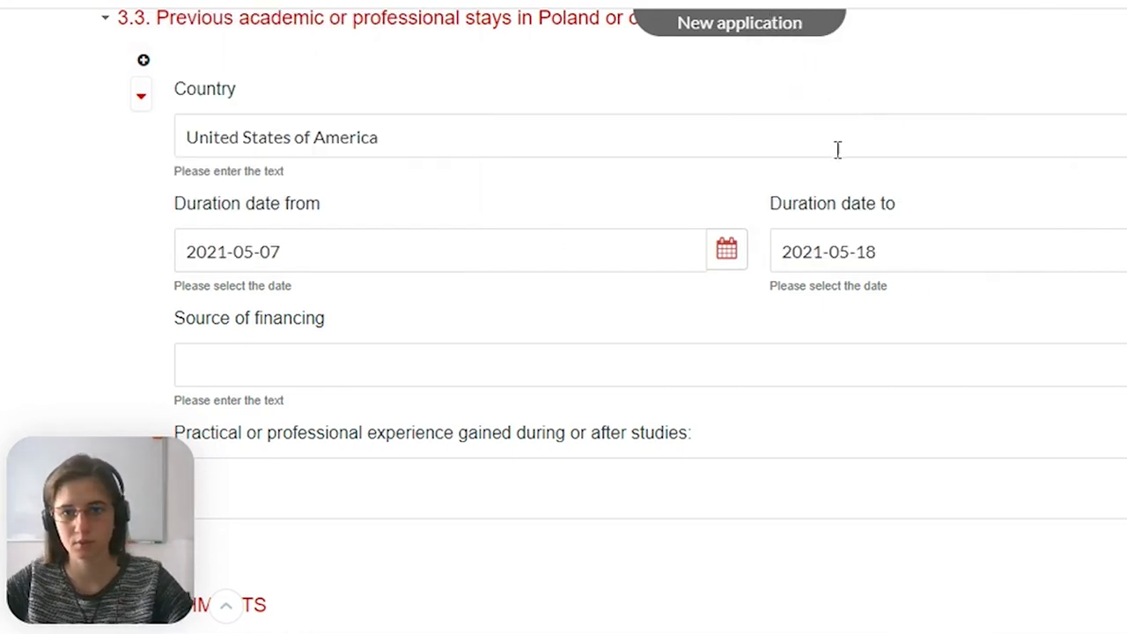
# Enter 'Merit Scholarship financed by US Department of State' as the stay's source of financing.
pyautogui.scroll(-1, 489, 348)
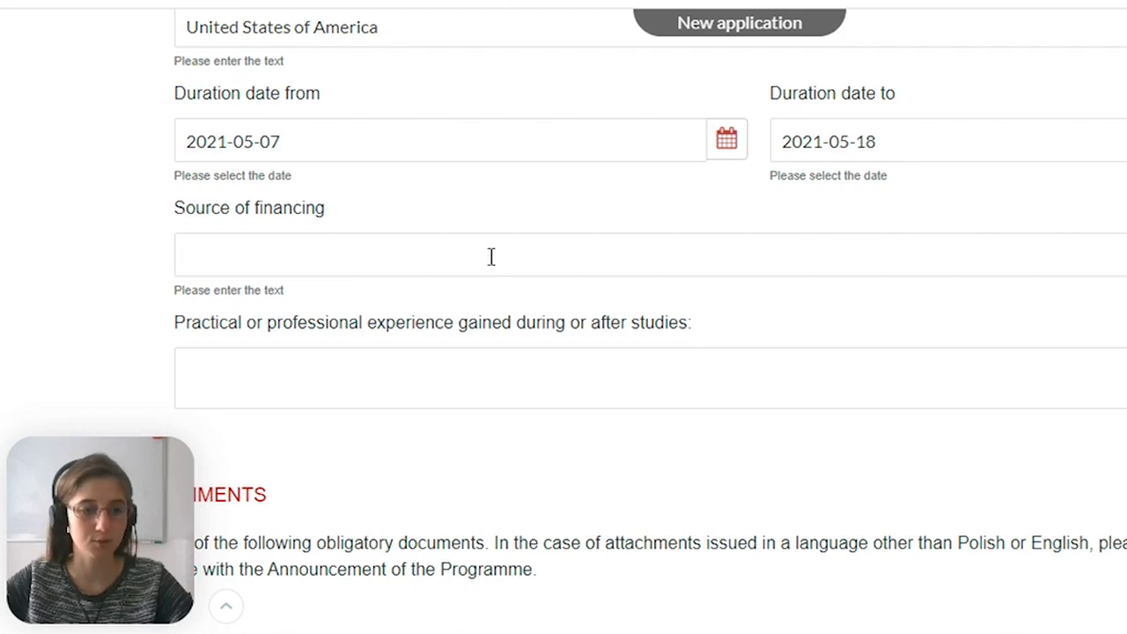
pyautogui.click(542, 263)
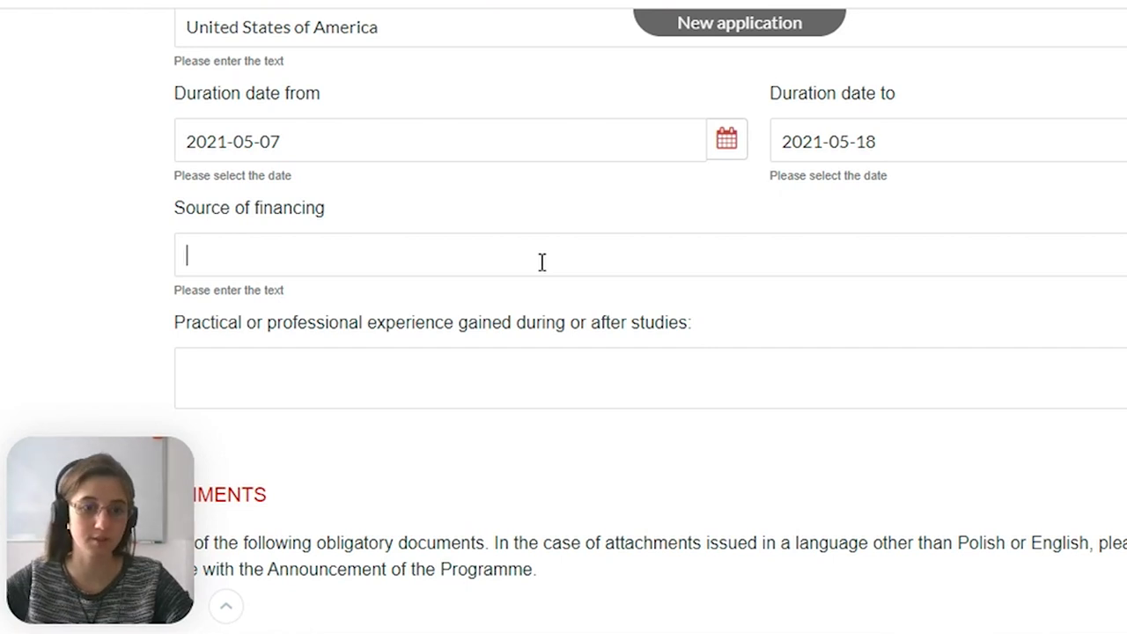
pyautogui.write('Merit Scholarship')
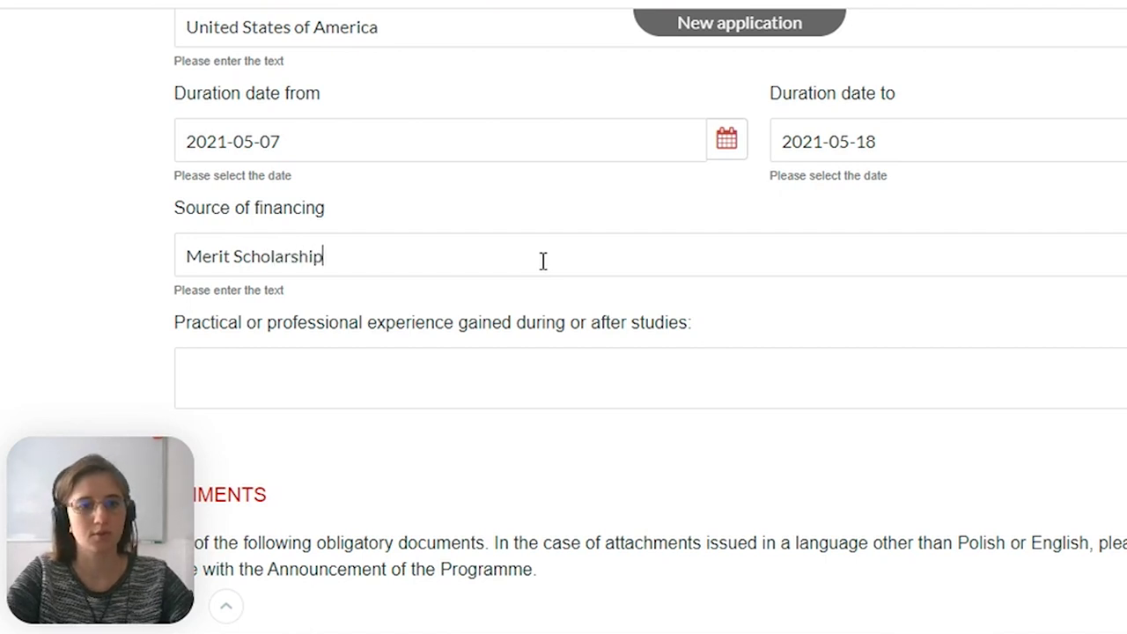
pyautogui.write(' ffinance')
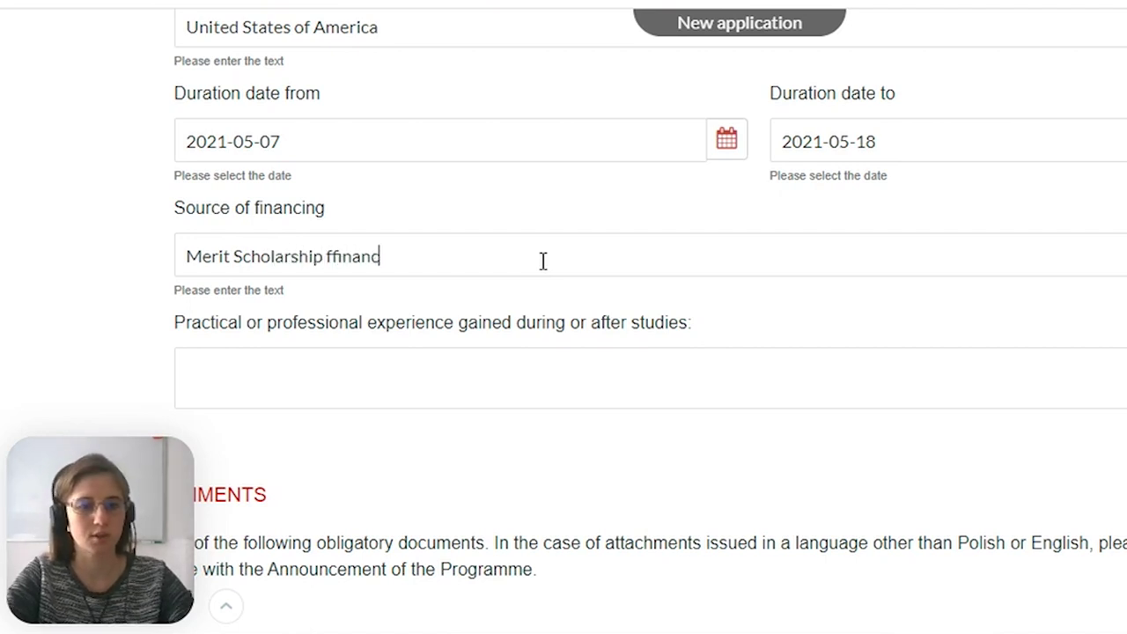
pyautogui.press('BackSpace')
pyautogui.press('BackSpace')
pyautogui.press('BackSpace')
pyautogui.press('BackSpace')
pyautogui.press('BackSpace')
pyautogui.press('BackSpace')
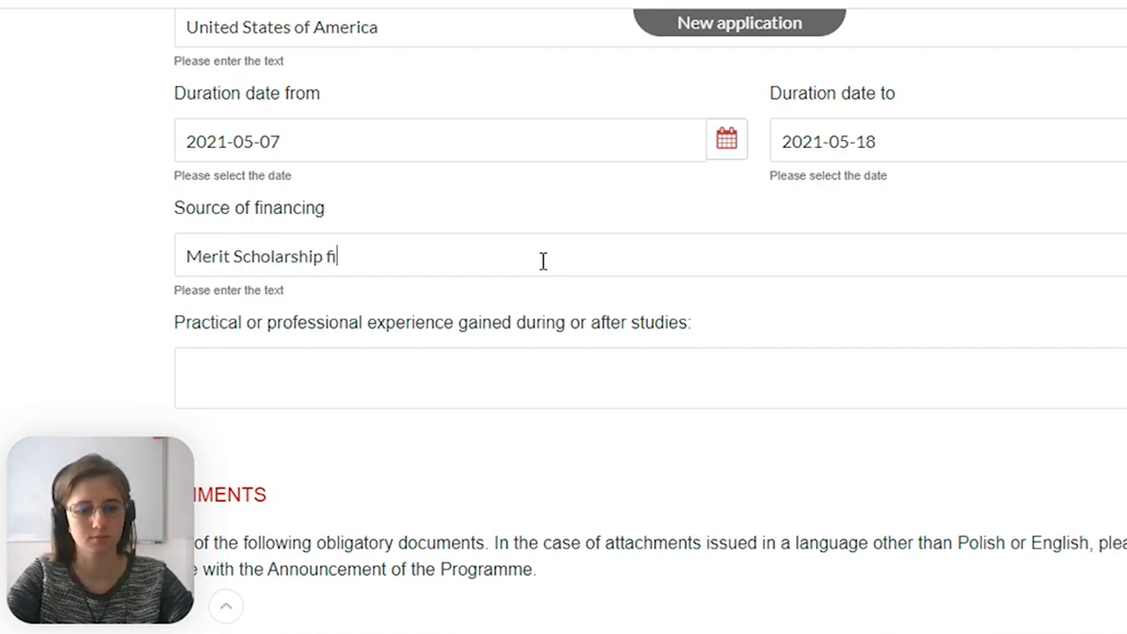
pyautogui.write('inanced by US D')
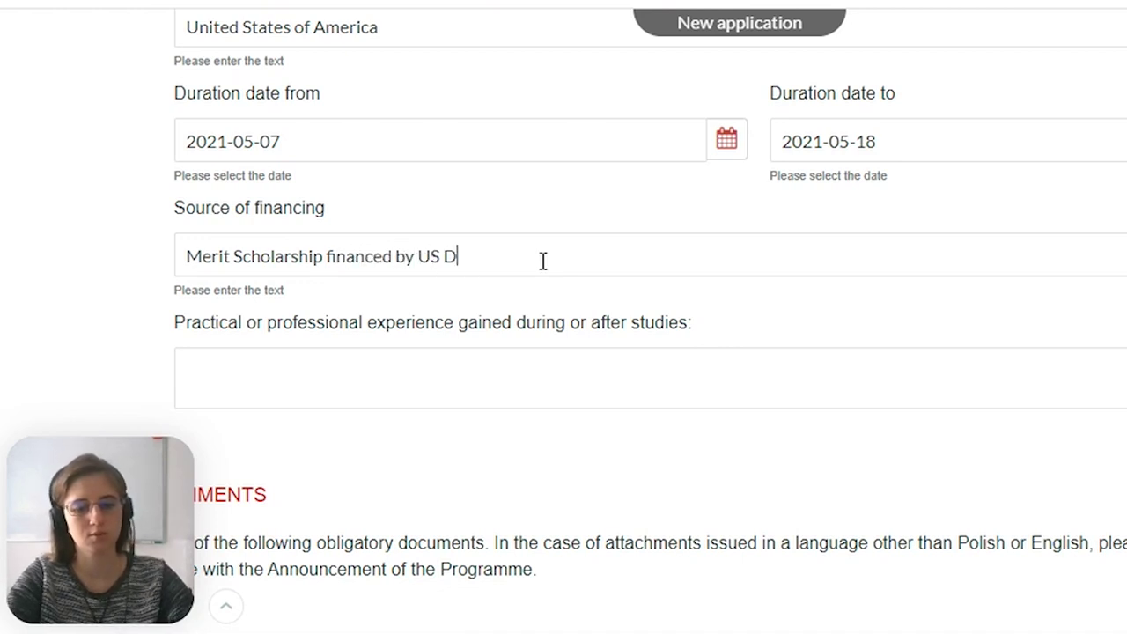
pyautogui.write('epartment')
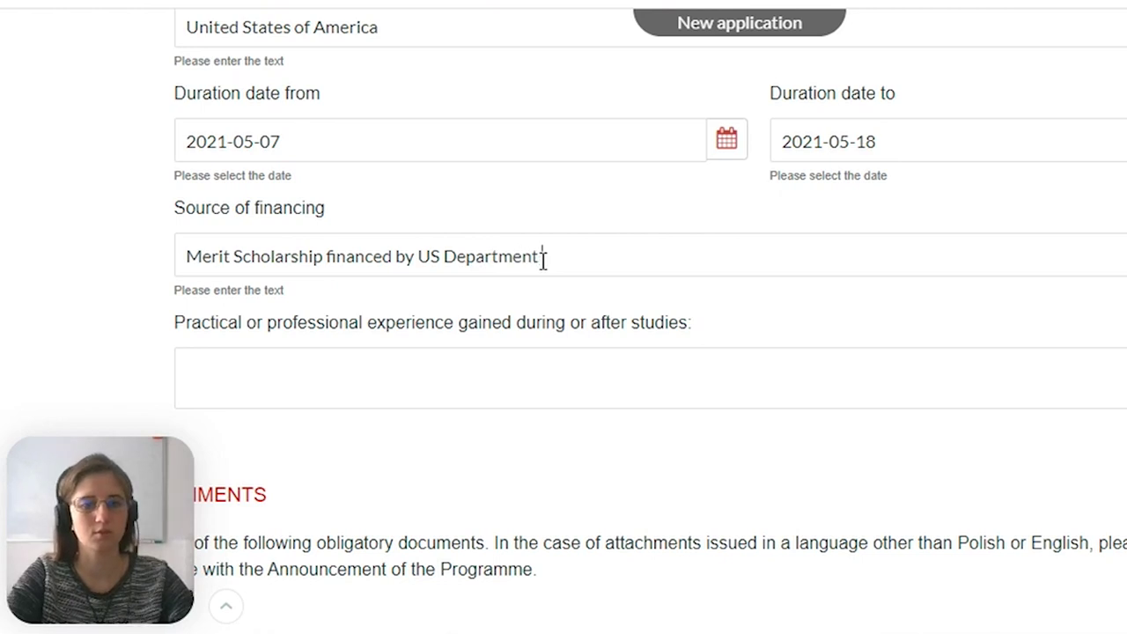
pyautogui.write(' of State')
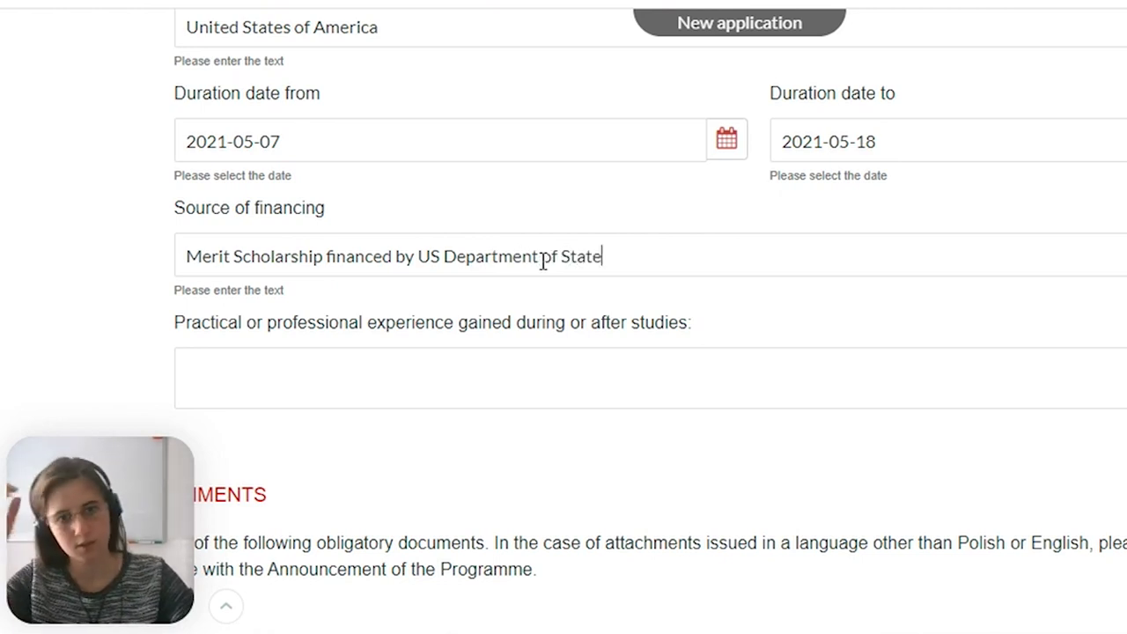
# Start the practical or professional experience field and continue down to the Attachments section.
pyautogui.scroll(-1, 399, 342)
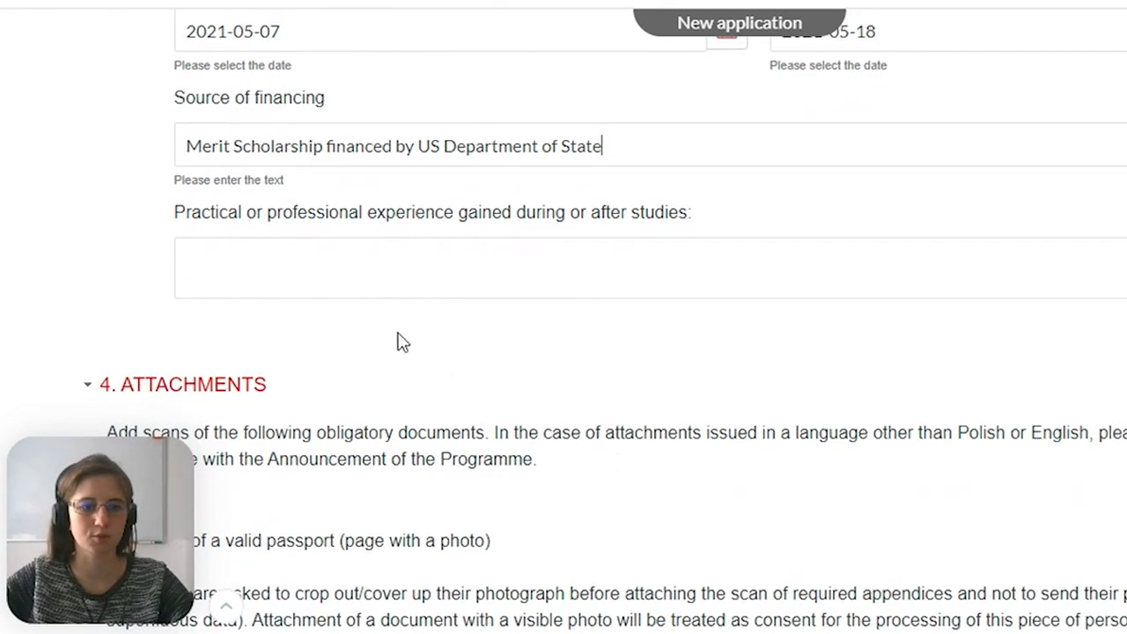
pyautogui.click(383, 255)
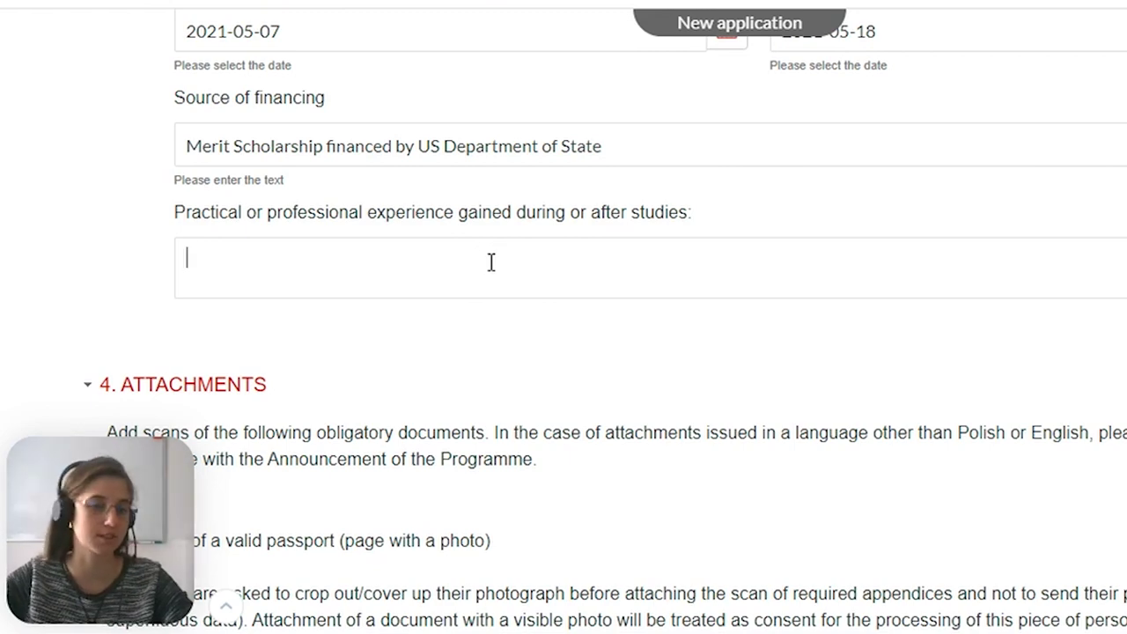
pyautogui.scroll(-1, 507, 261)
pyautogui.scroll(-1, 507, 261)
pyautogui.scroll(1, 506, 238)
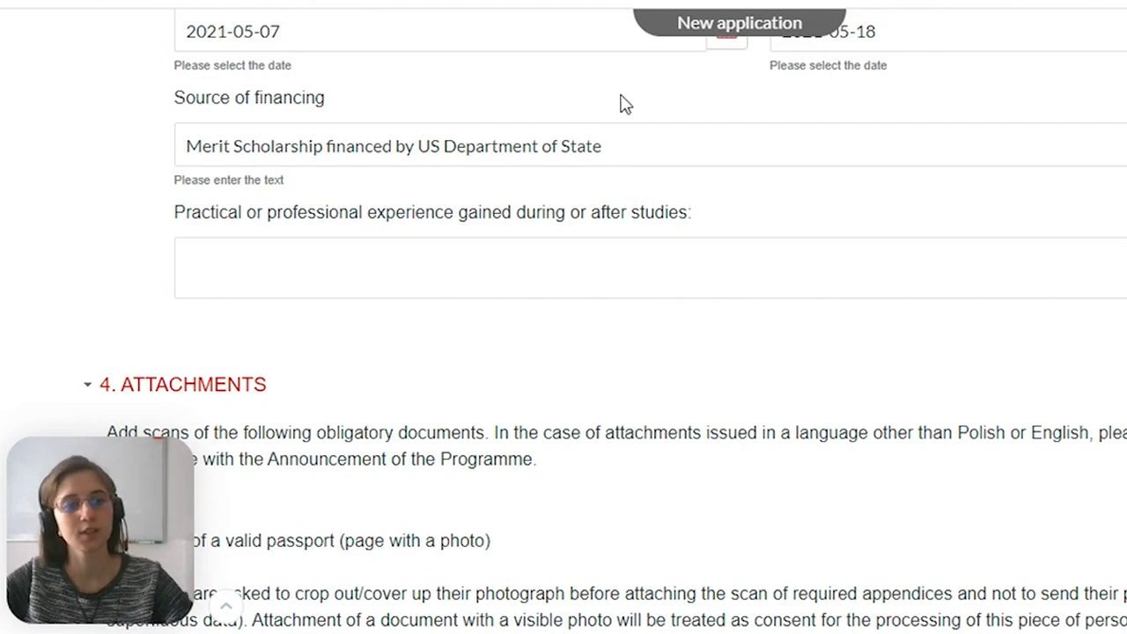
pyautogui.scroll(-1, 528, 158)
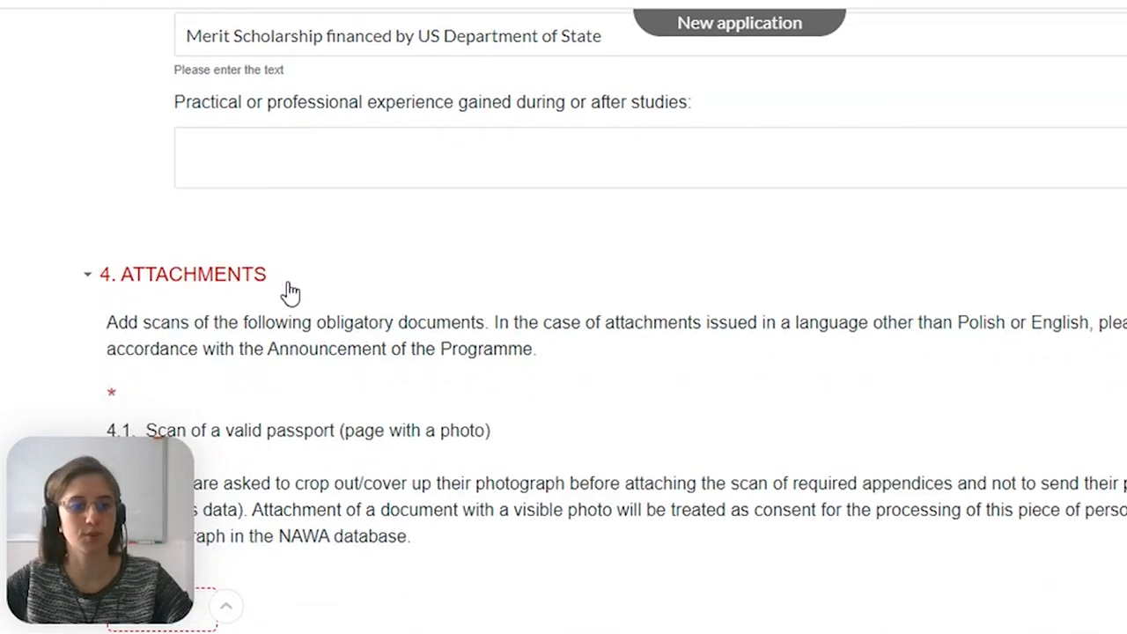
pyautogui.scroll(-1, 315, 280)
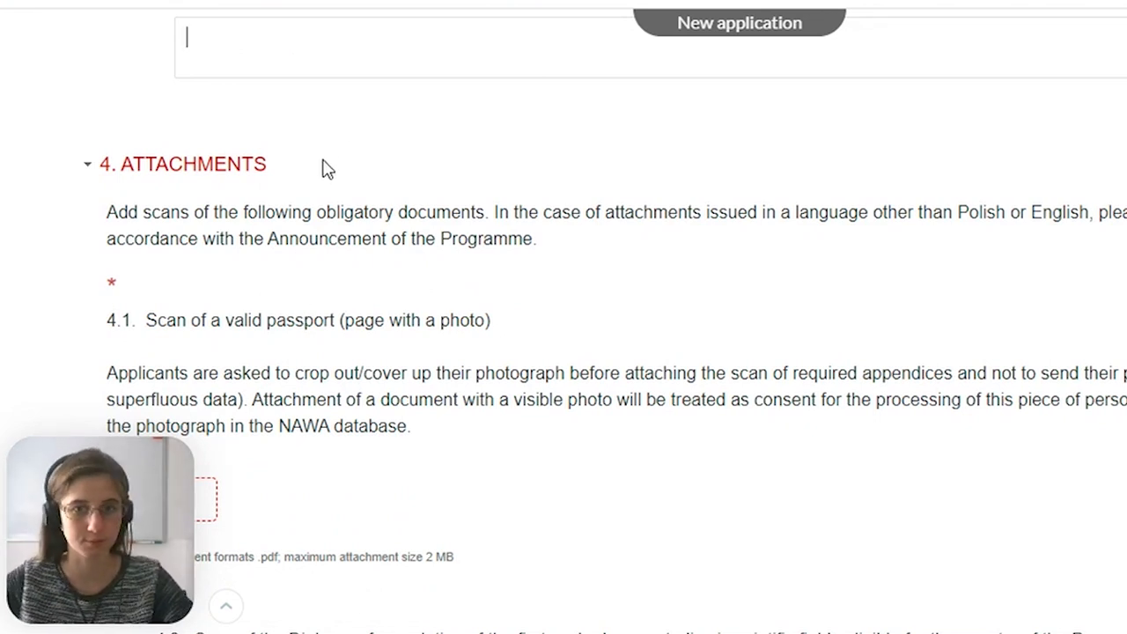
pyautogui.scroll(-1, 290, 176)
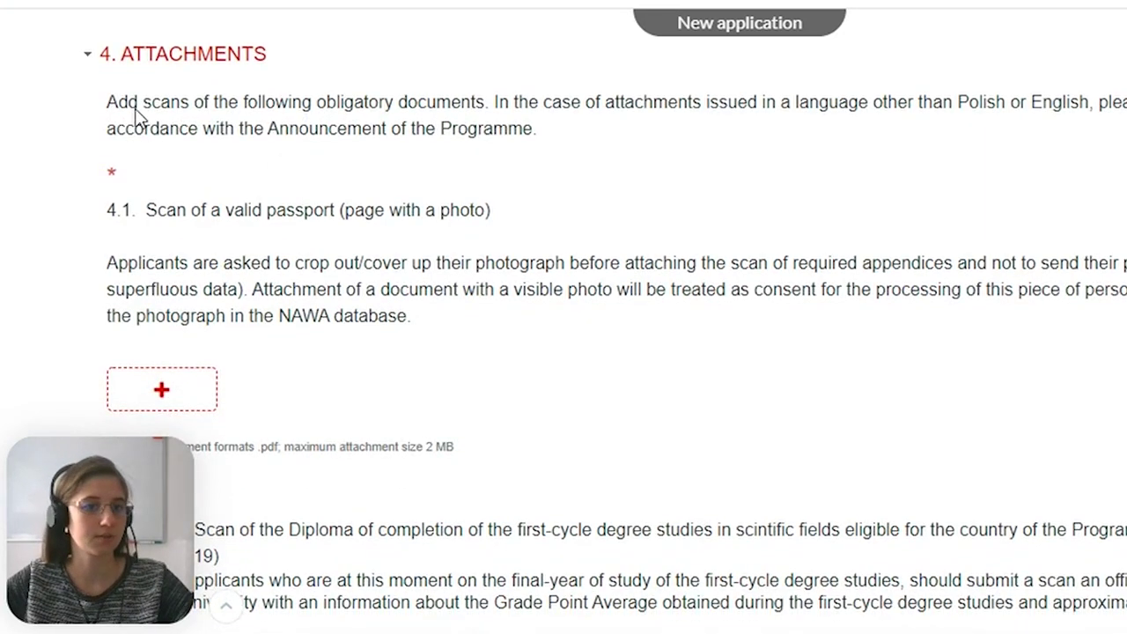
pyautogui.moveTo(145, 102); pyautogui.dragTo(481, 97)
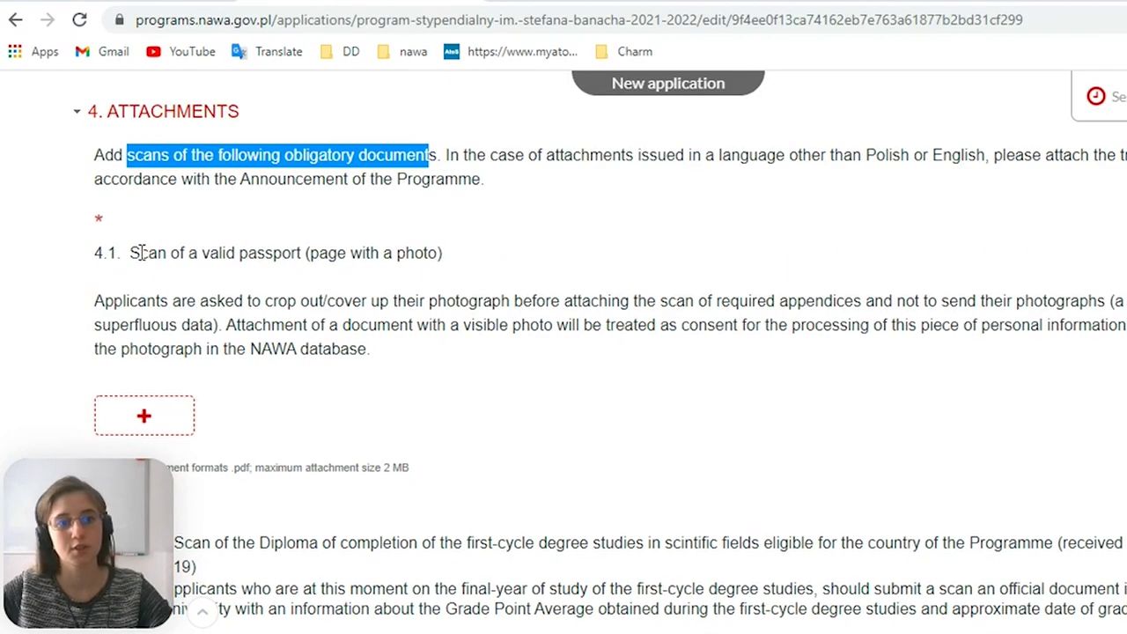
pyautogui.moveTo(132, 255); pyautogui.dragTo(309, 254)
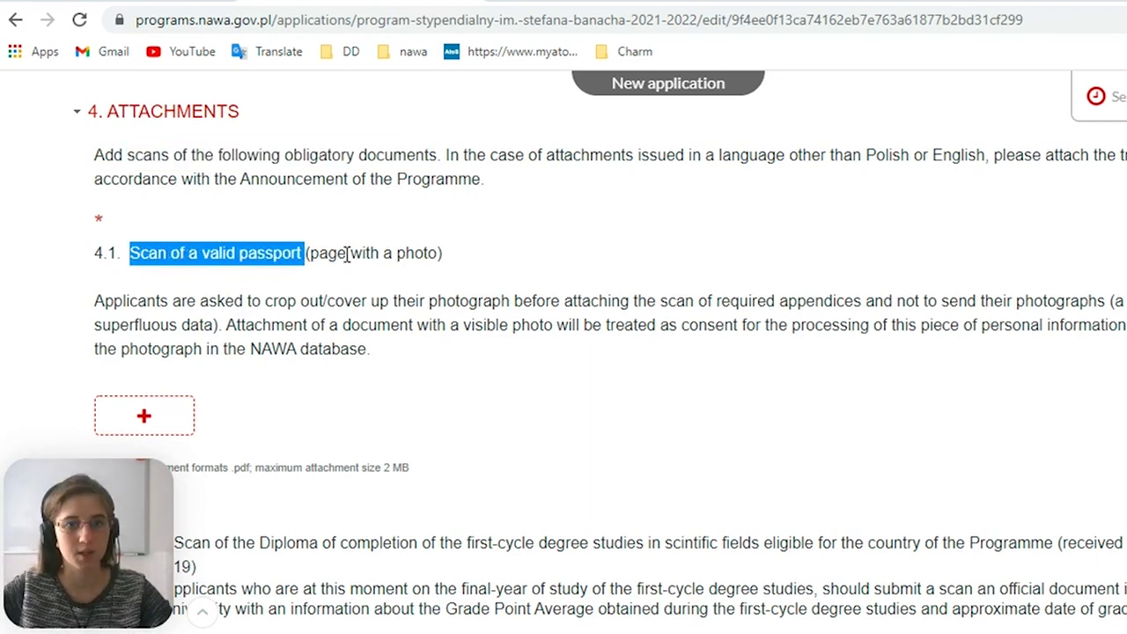
pyautogui.moveTo(434, 254); pyautogui.dragTo(325, 277)
pyautogui.scroll(-1, 281, 323)
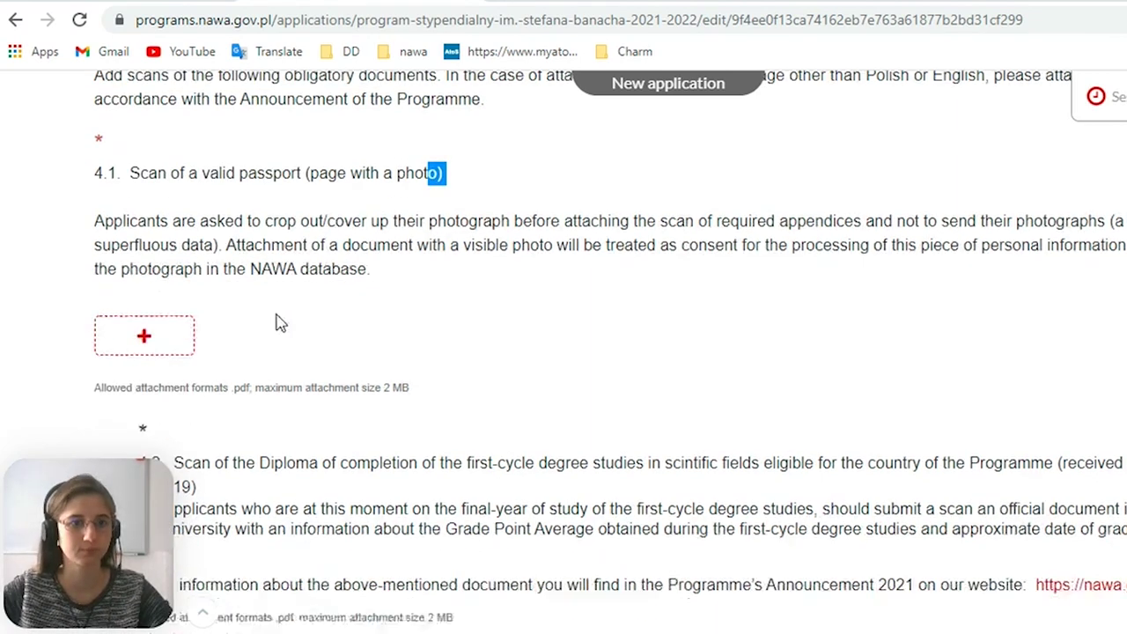
pyautogui.scroll(-1, 270, 322)
pyautogui.scroll(1, 256, 326)
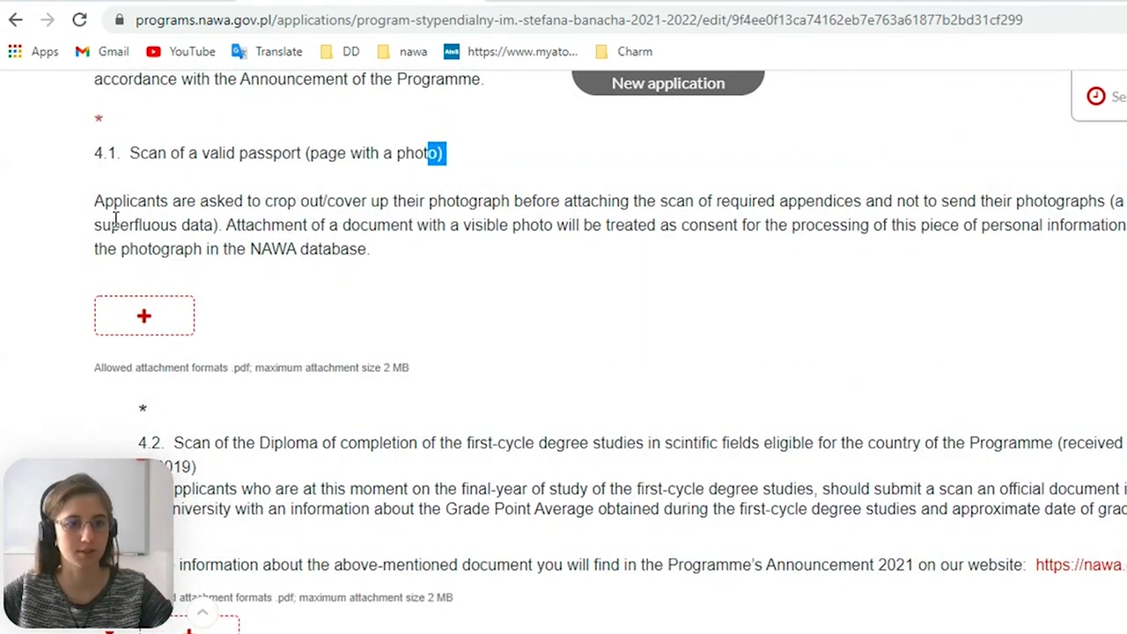
pyautogui.scroll(-2, 291, 378)
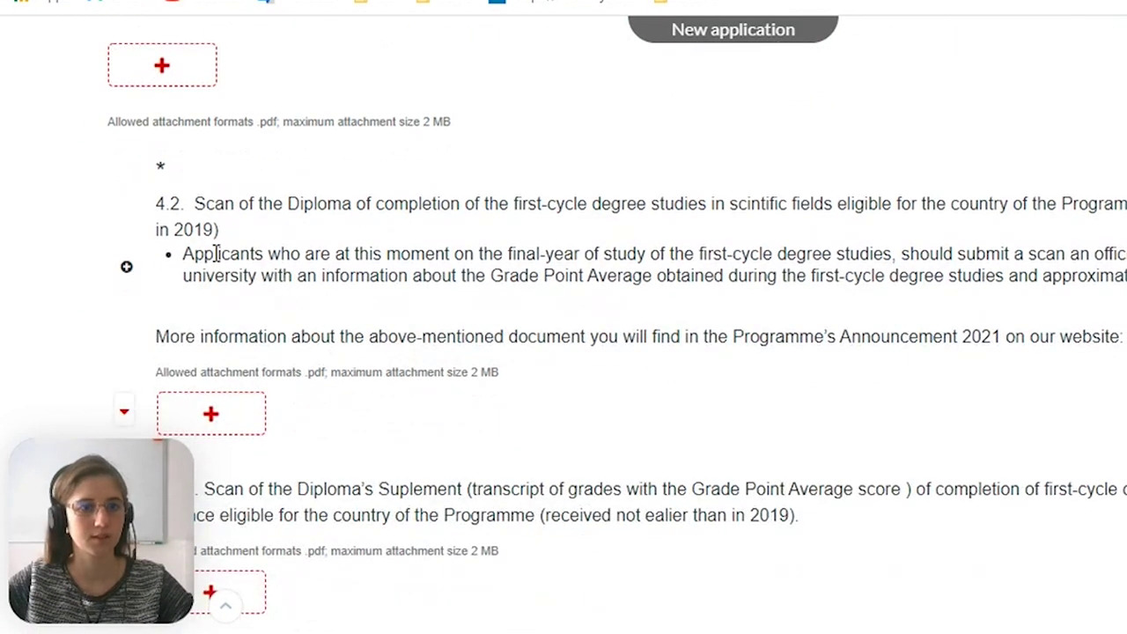
pyautogui.moveTo(214, 203); pyautogui.dragTo(157, 204)
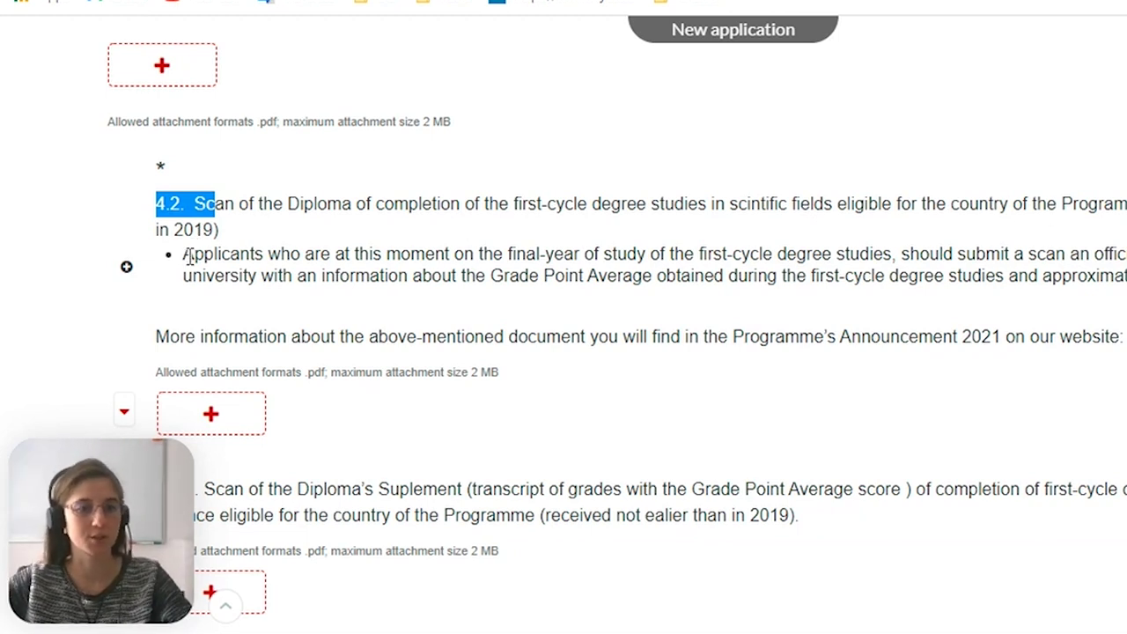
pyautogui.scroll(-1, 188, 260)
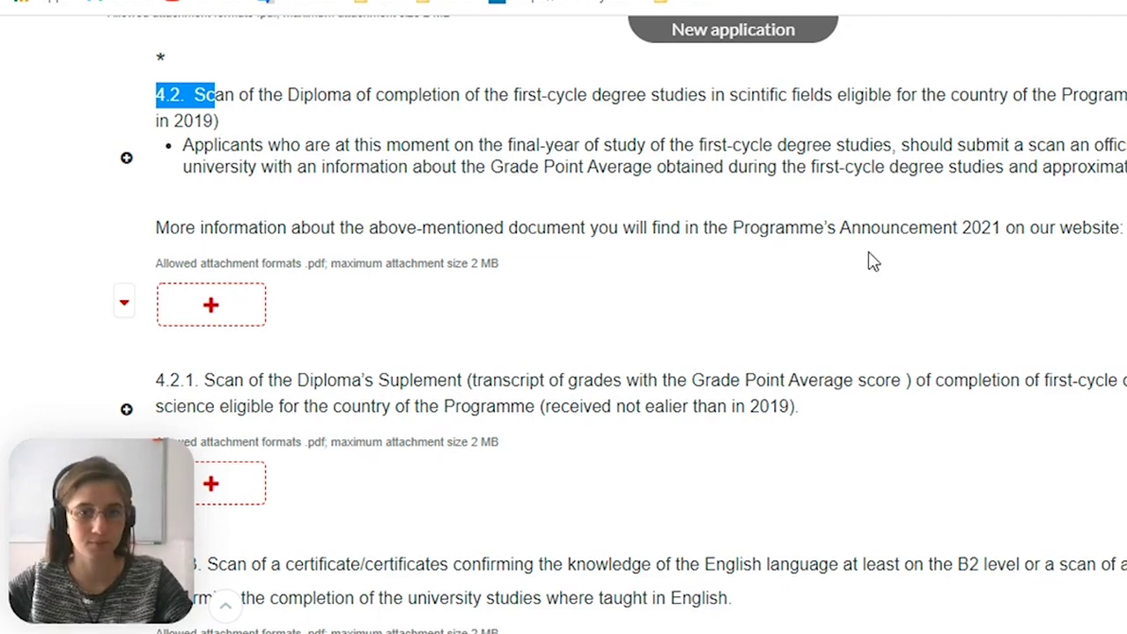
pyautogui.scroll(-1, 547, 273)
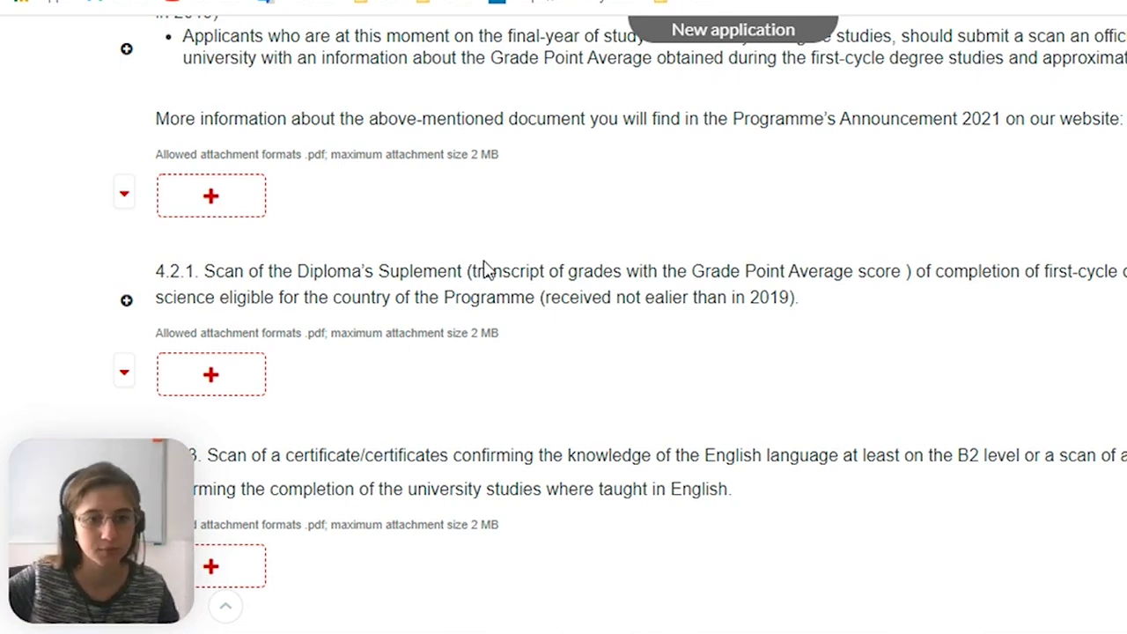
pyautogui.scroll(-3, 484, 264)
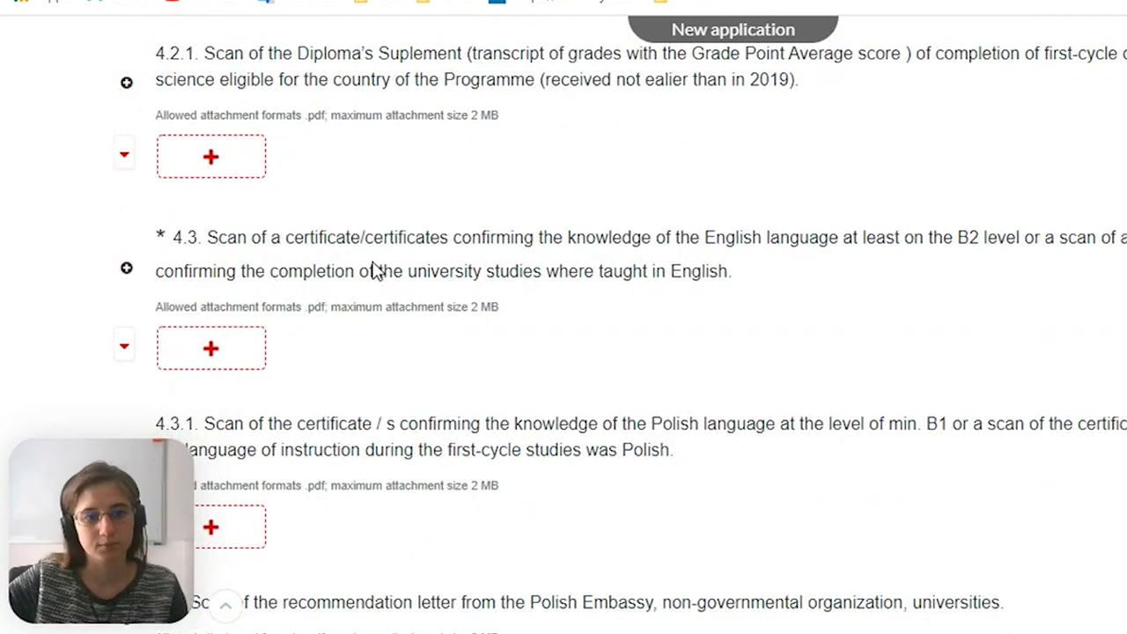
pyautogui.moveTo(294, 244); pyautogui.dragTo(405, 238)
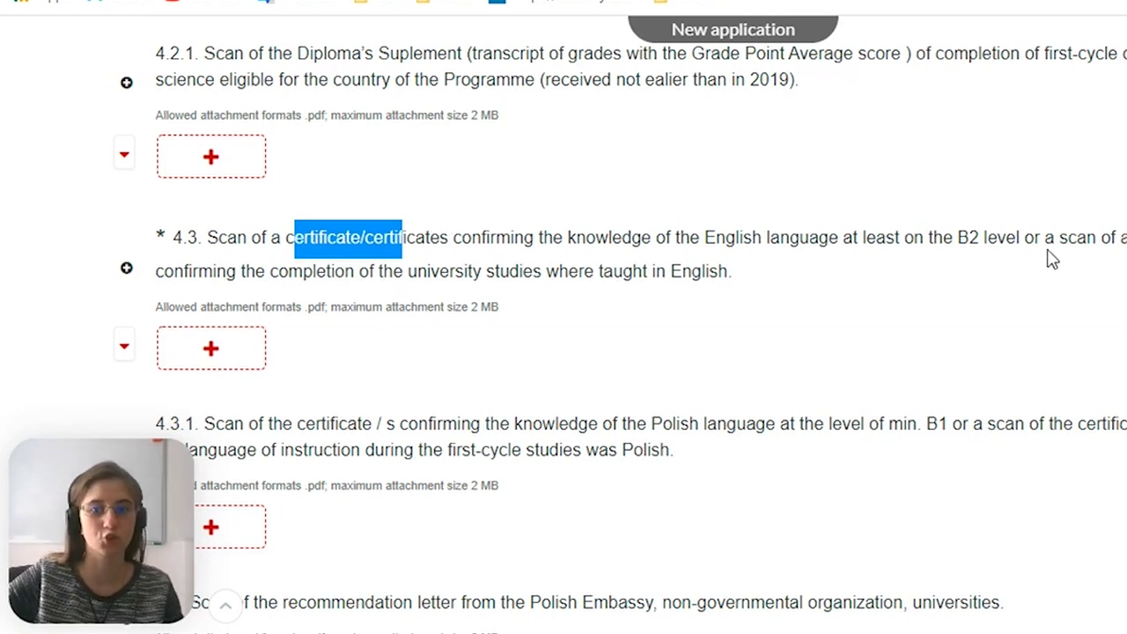
pyautogui.moveTo(1035, 238); pyautogui.dragTo(1042, 278)
pyautogui.moveTo(1019, 239); pyautogui.dragTo(211, 234)
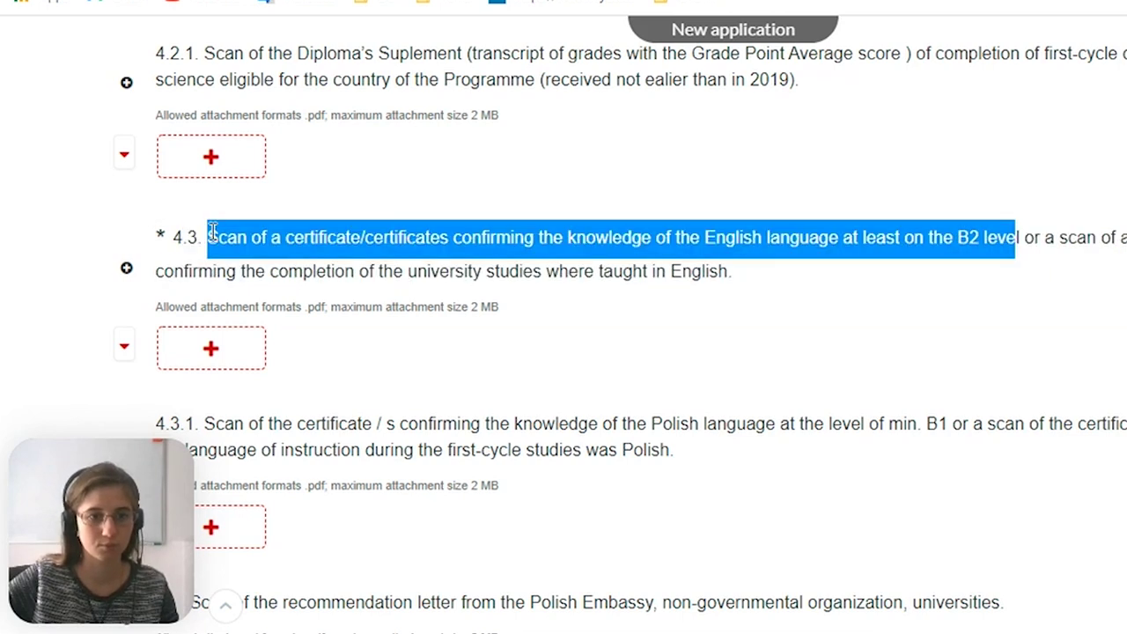
pyautogui.moveTo(1059, 238); pyautogui.dragTo(1070, 273)
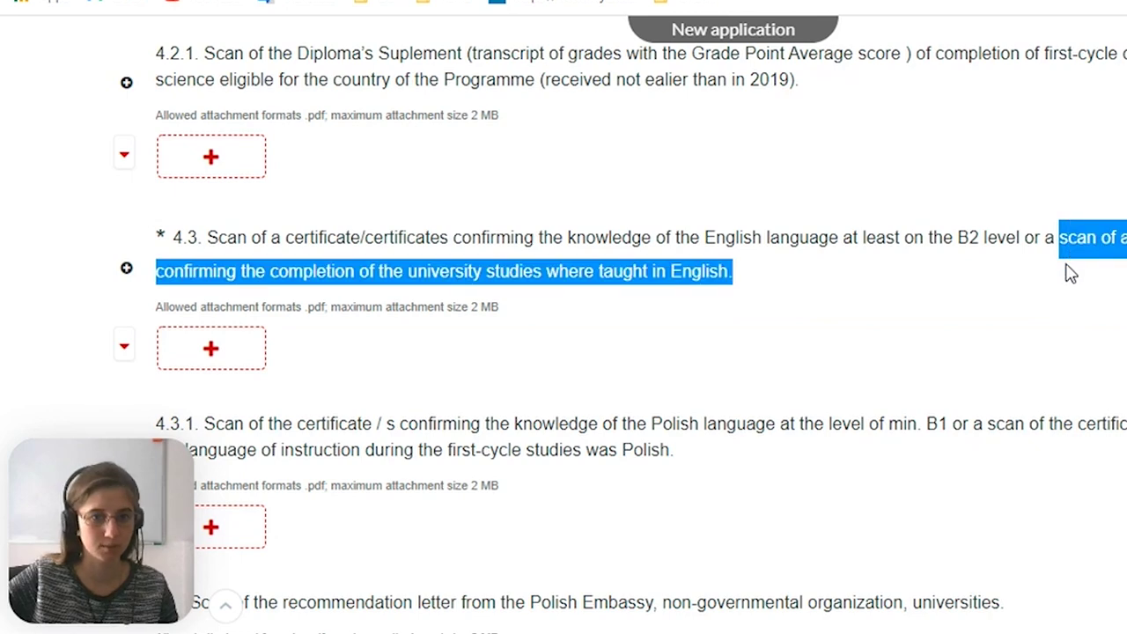
pyautogui.scroll(-3, 536, 378)
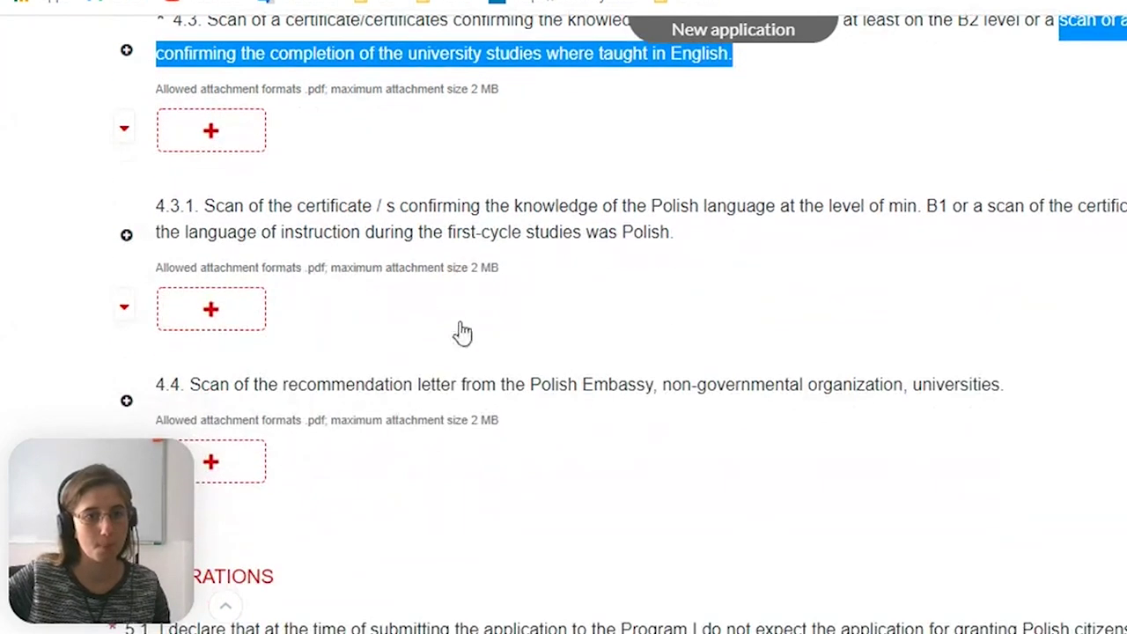
pyautogui.click(492, 223)
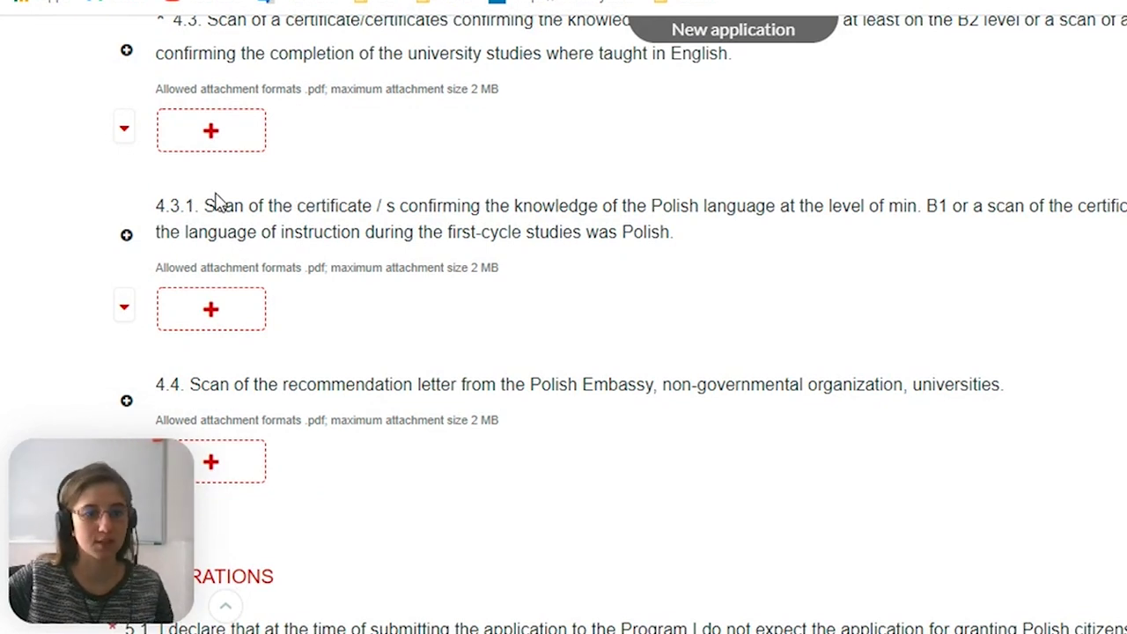
pyautogui.moveTo(203, 205); pyautogui.dragTo(751, 214)
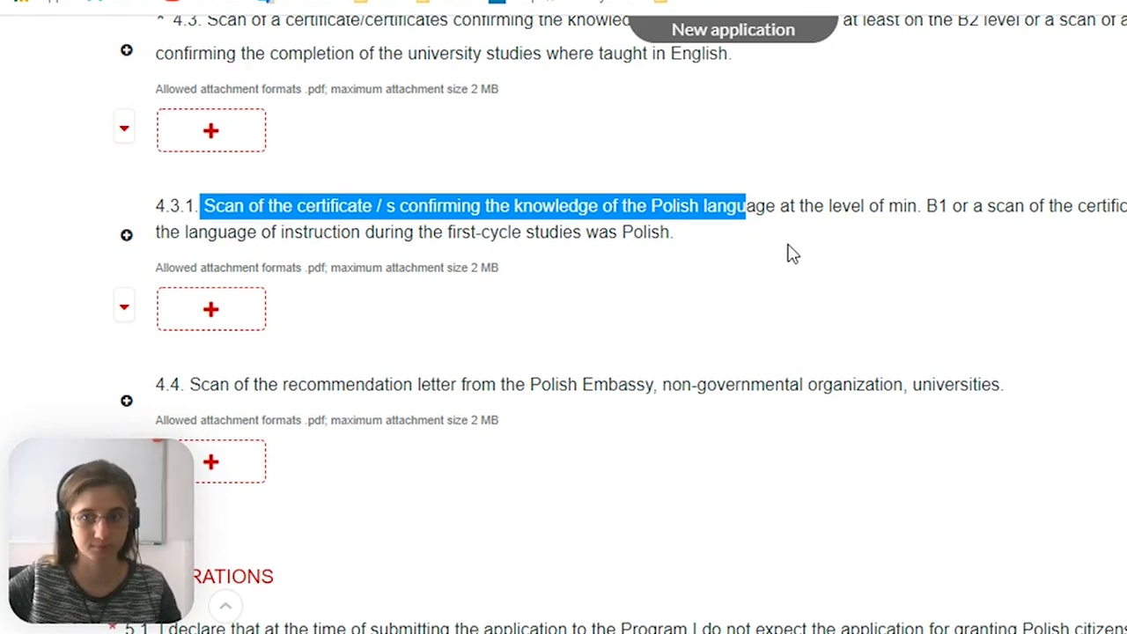
pyautogui.scroll(-1, 560, 276)
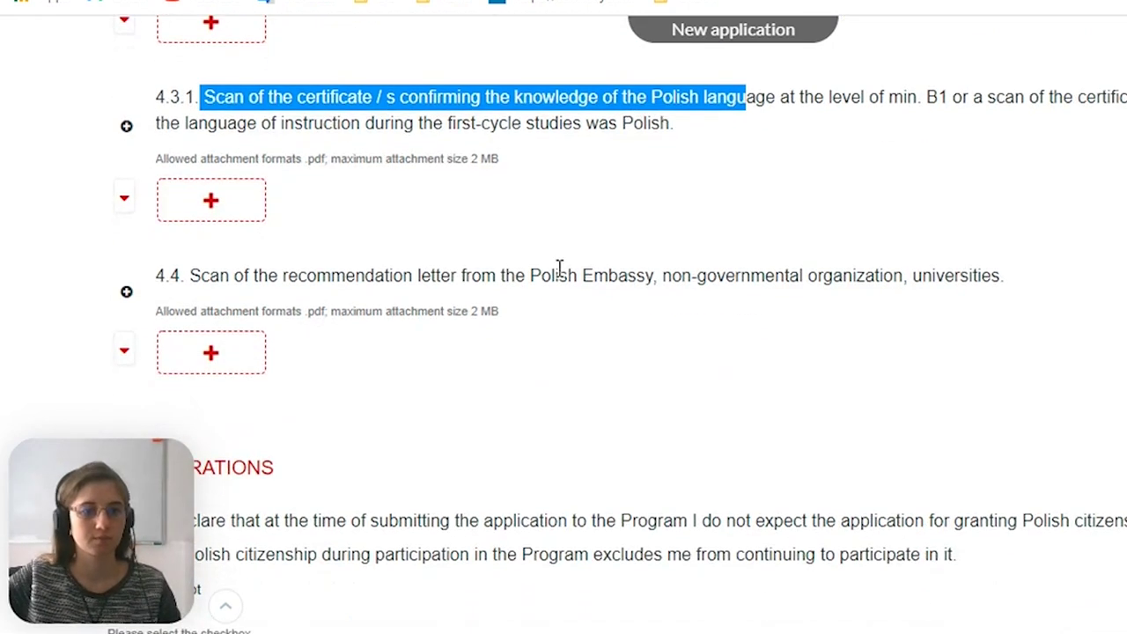
pyautogui.scroll(-1, 526, 297)
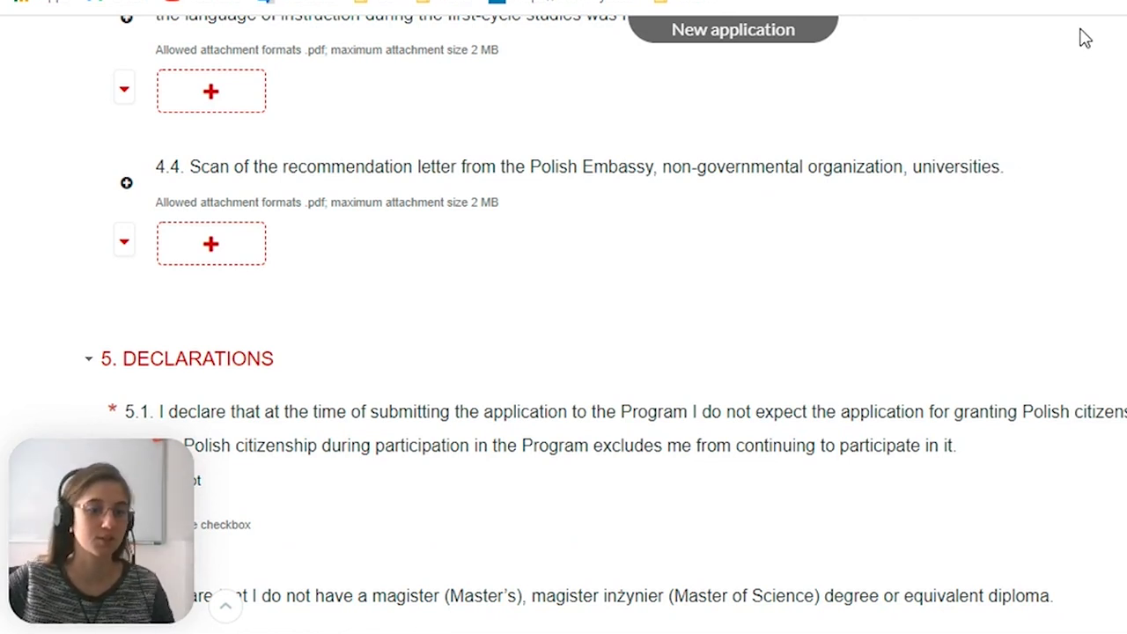
pyautogui.scroll(-1, 524, 186)
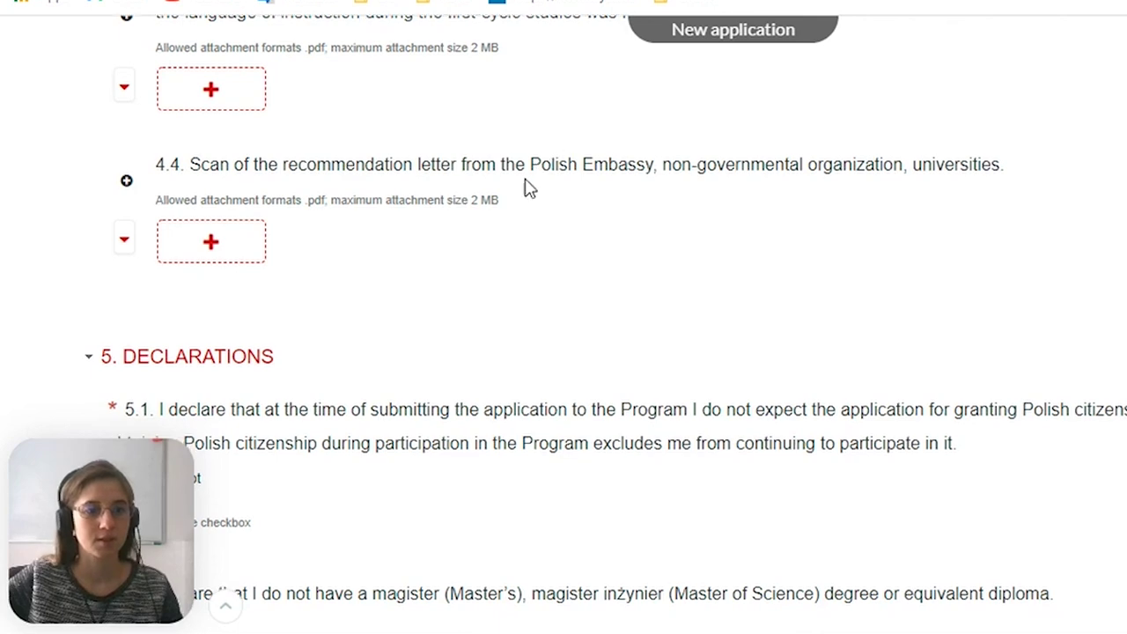
pyautogui.scroll(-1, 517, 193)
pyautogui.scroll(1, 470, 158)
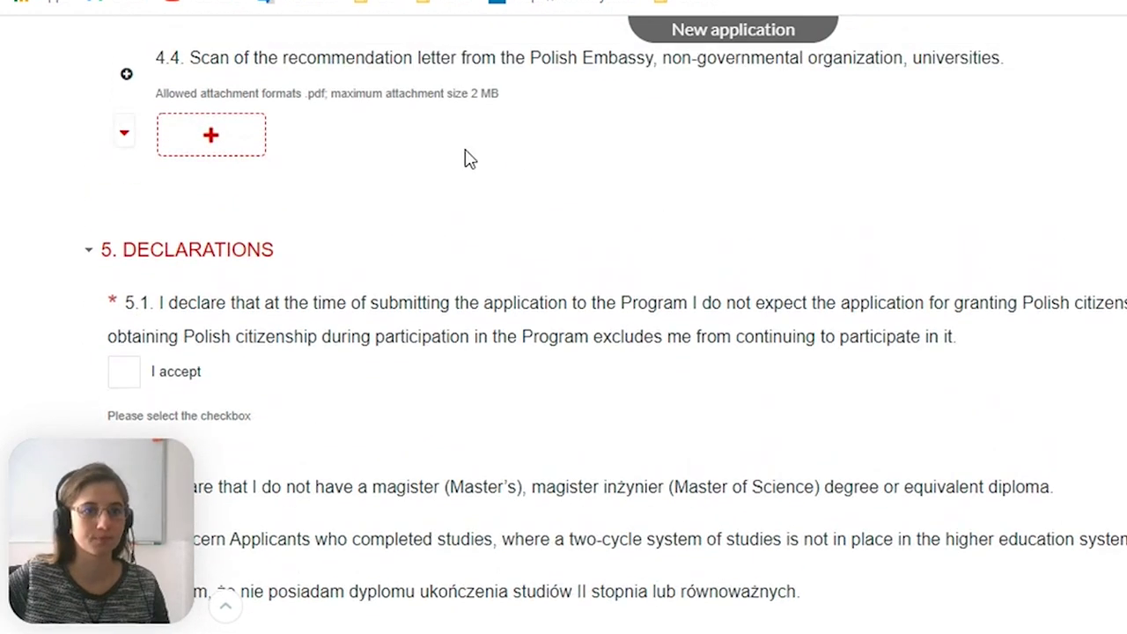
pyautogui.scroll(-1, 466, 160)
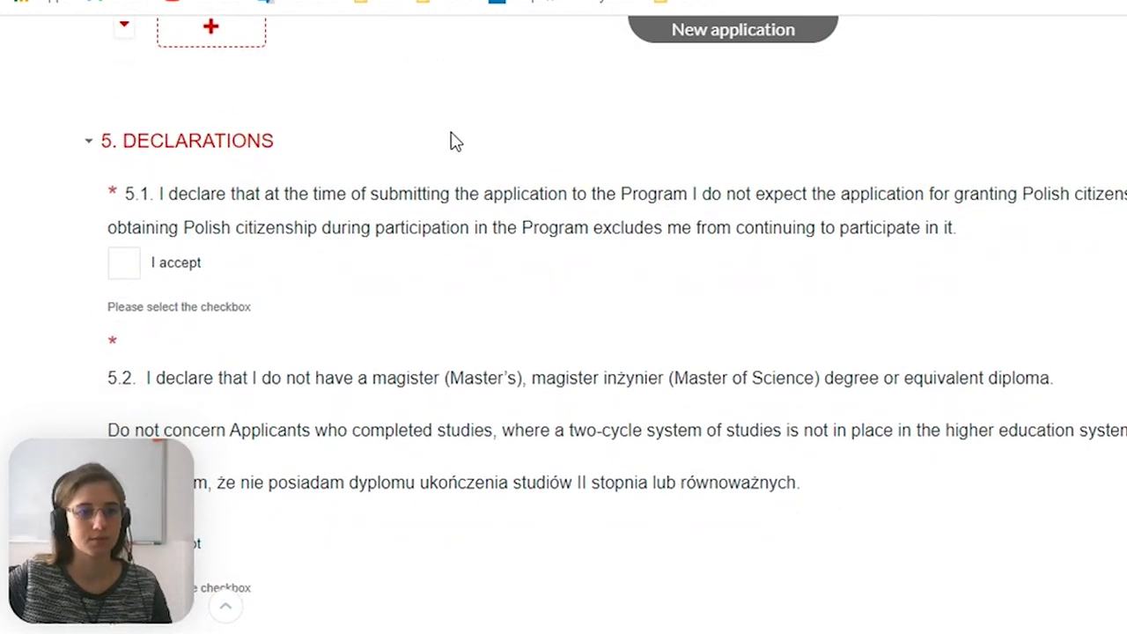
pyautogui.scroll(-3, 453, 141)
pyautogui.scroll(2, 453, 141)
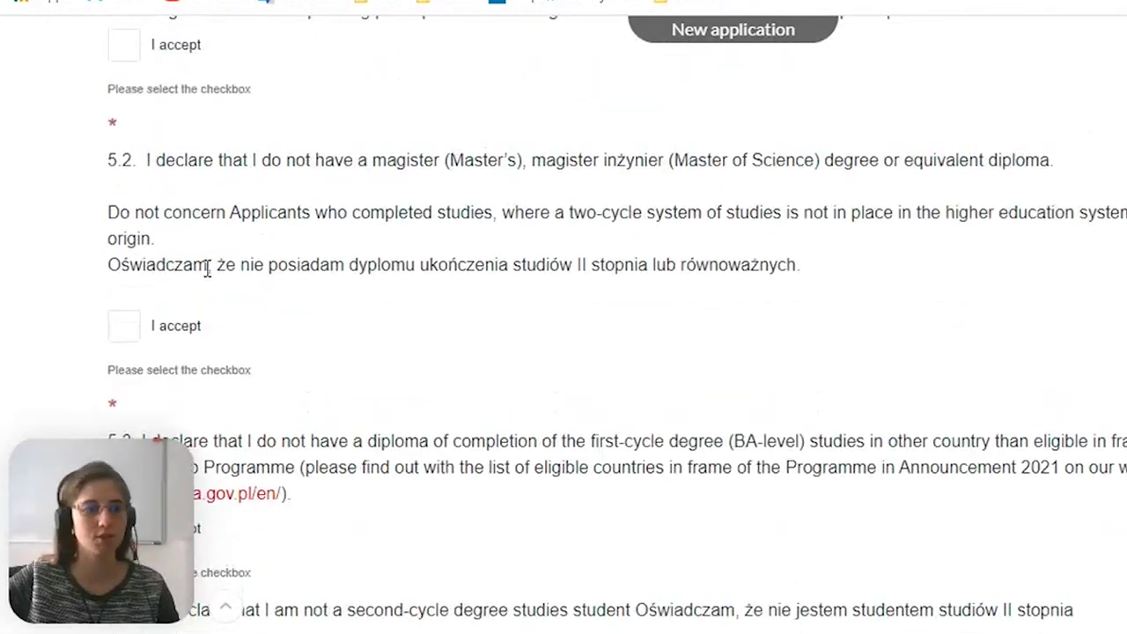
pyautogui.scroll(1, 134, 205)
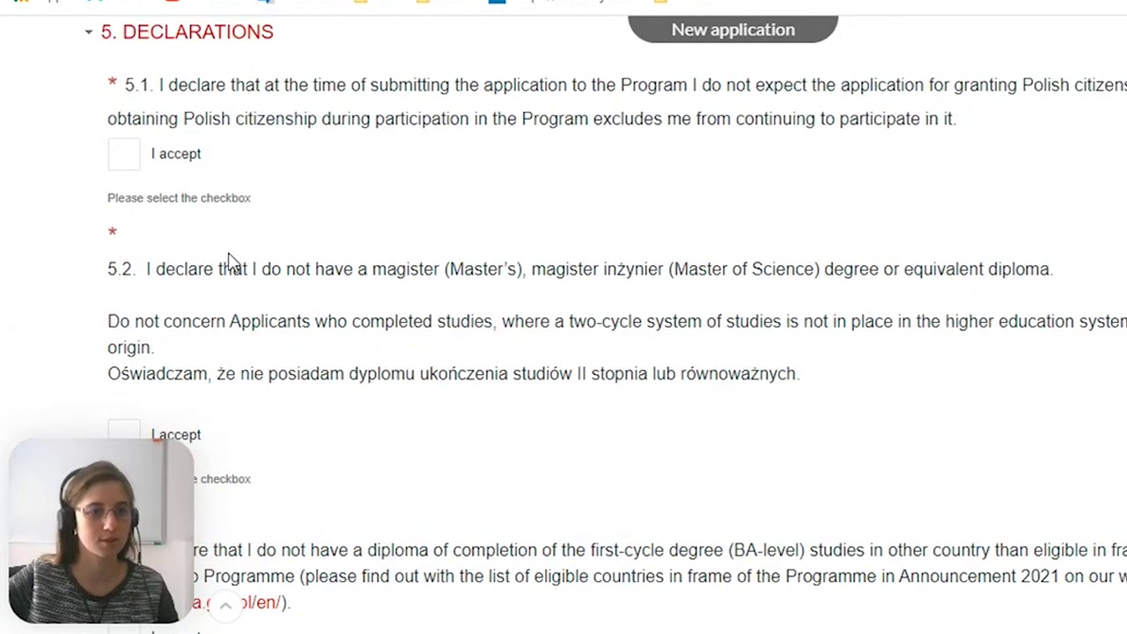
pyautogui.scroll(1, 229, 257)
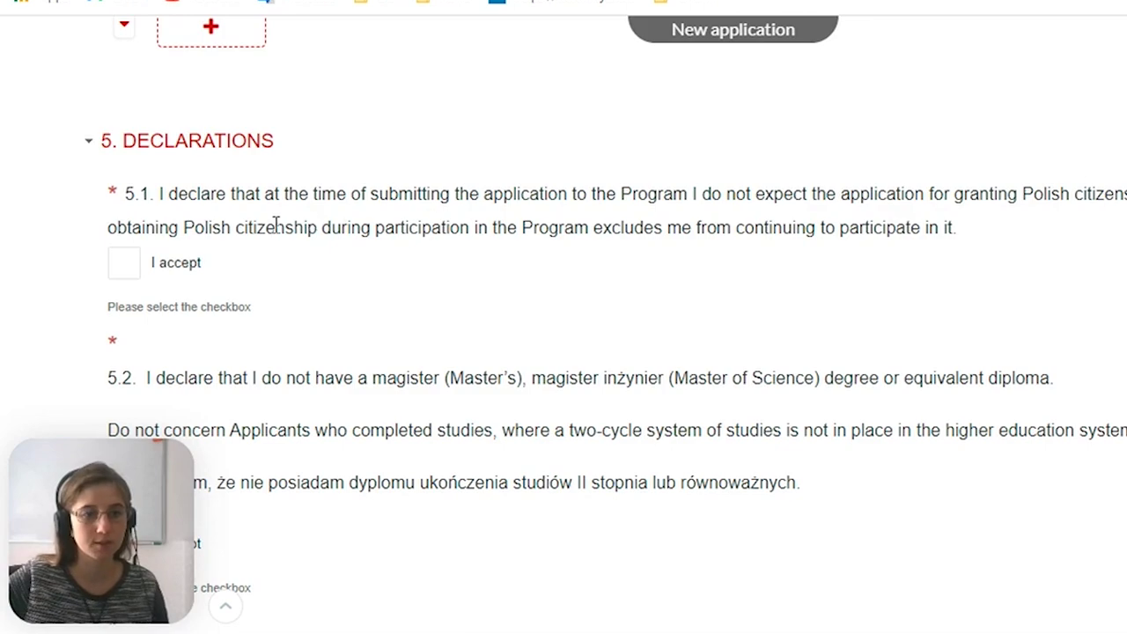
pyautogui.scroll(-6, 148, 269)
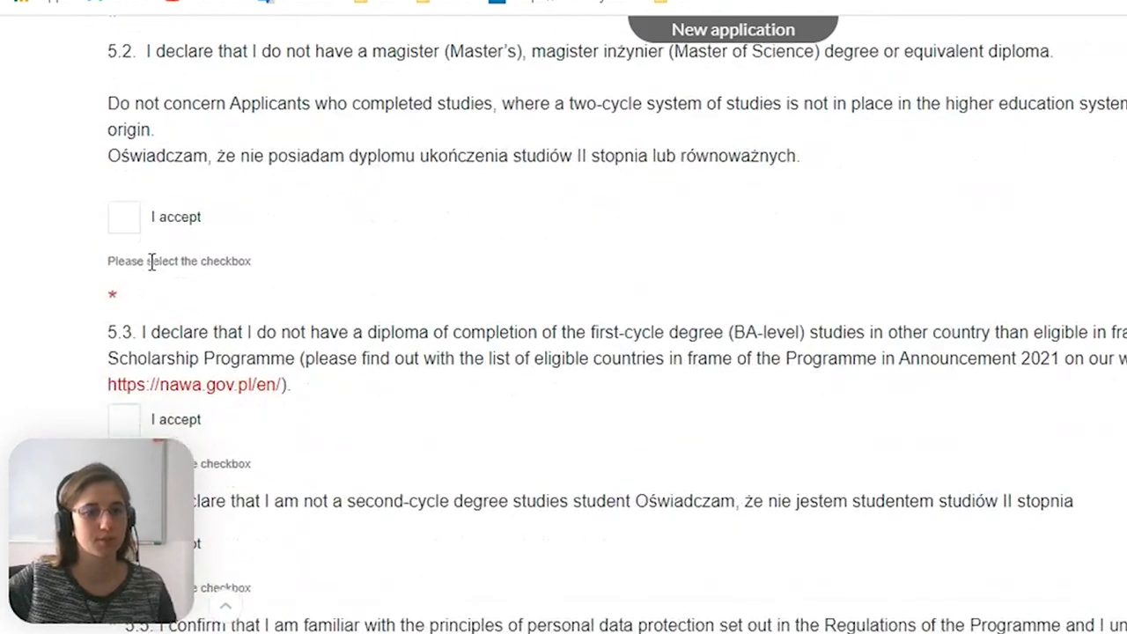
pyautogui.scroll(-6, 150, 304)
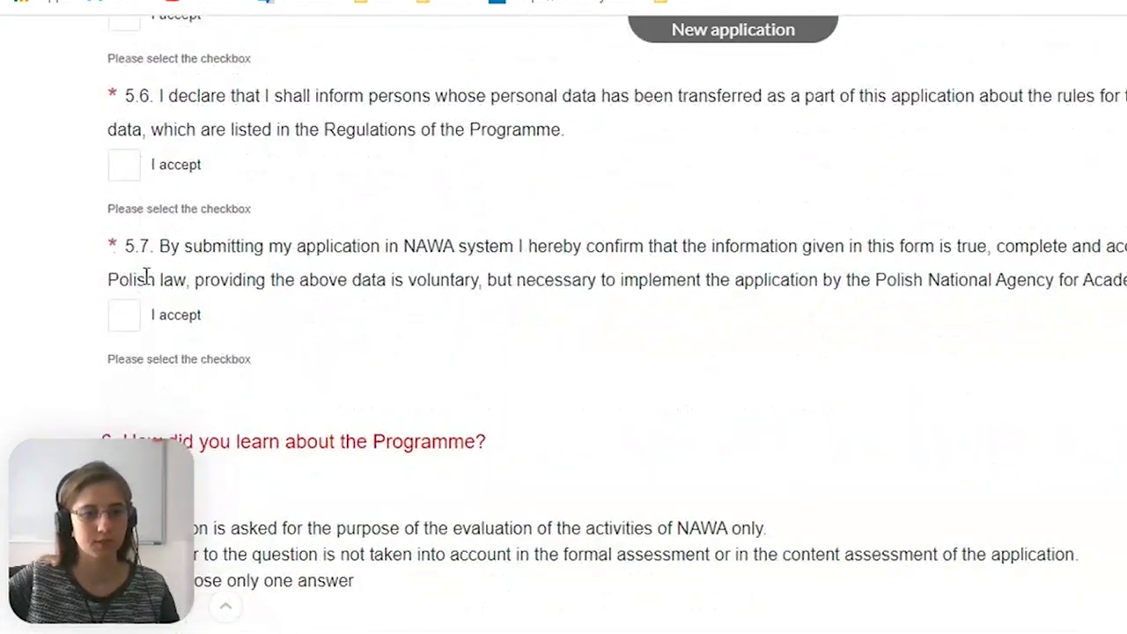
pyautogui.scroll(-1, 147, 280)
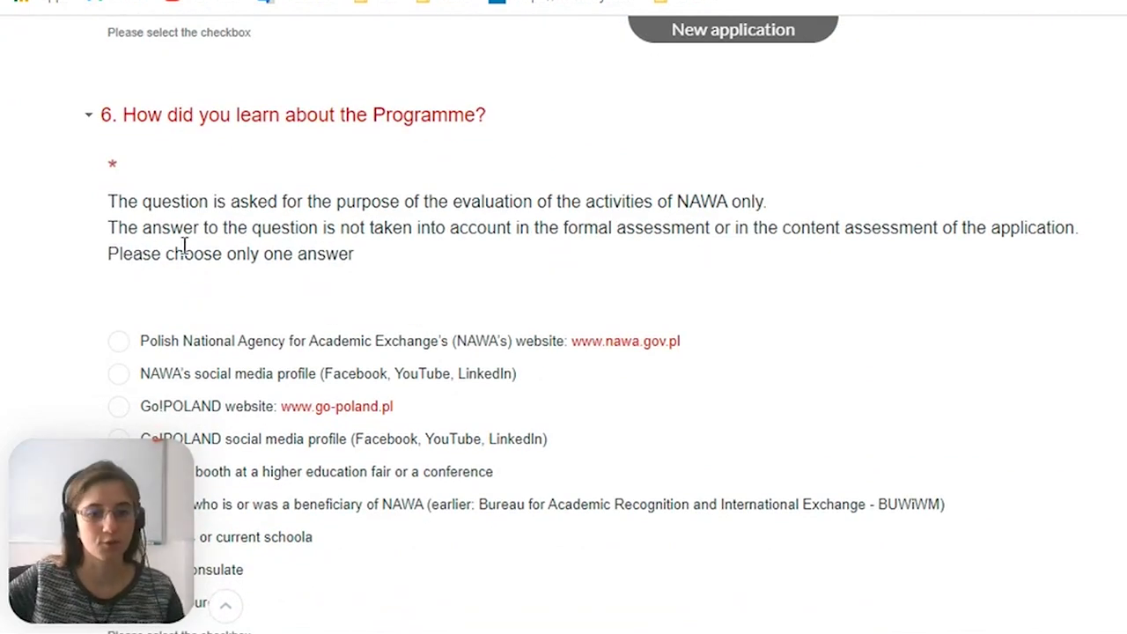
# Scroll to the errors banner listing missing passport number, expiration date and phone number.
pyautogui.scroll(-1, 184, 251)
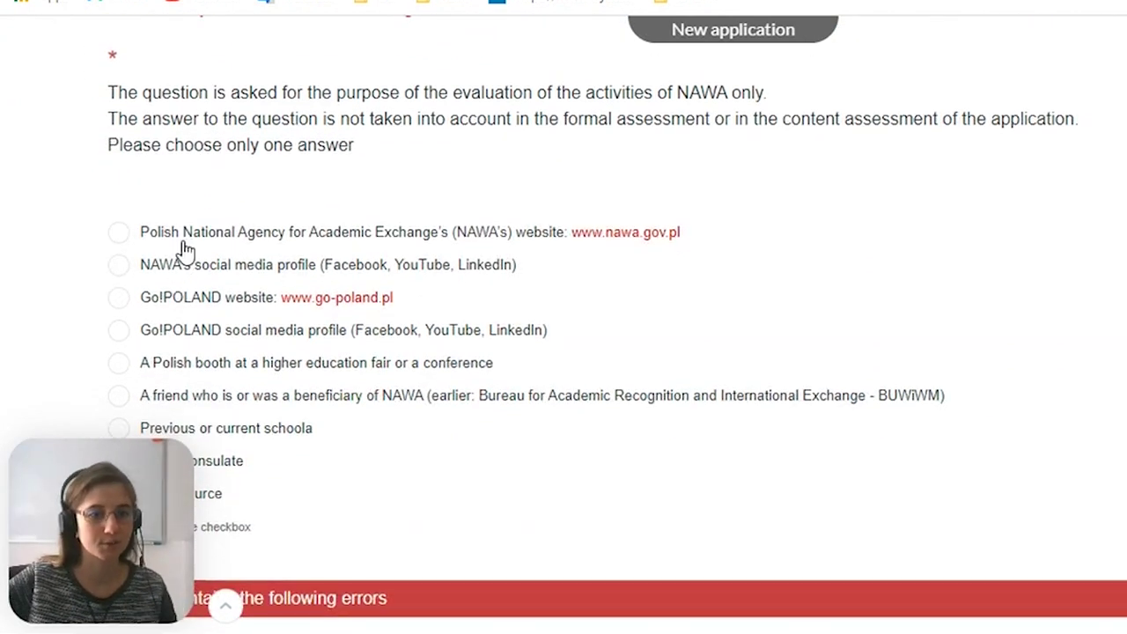
pyautogui.scroll(2, 183, 250)
pyautogui.scroll(-6, 185, 251)
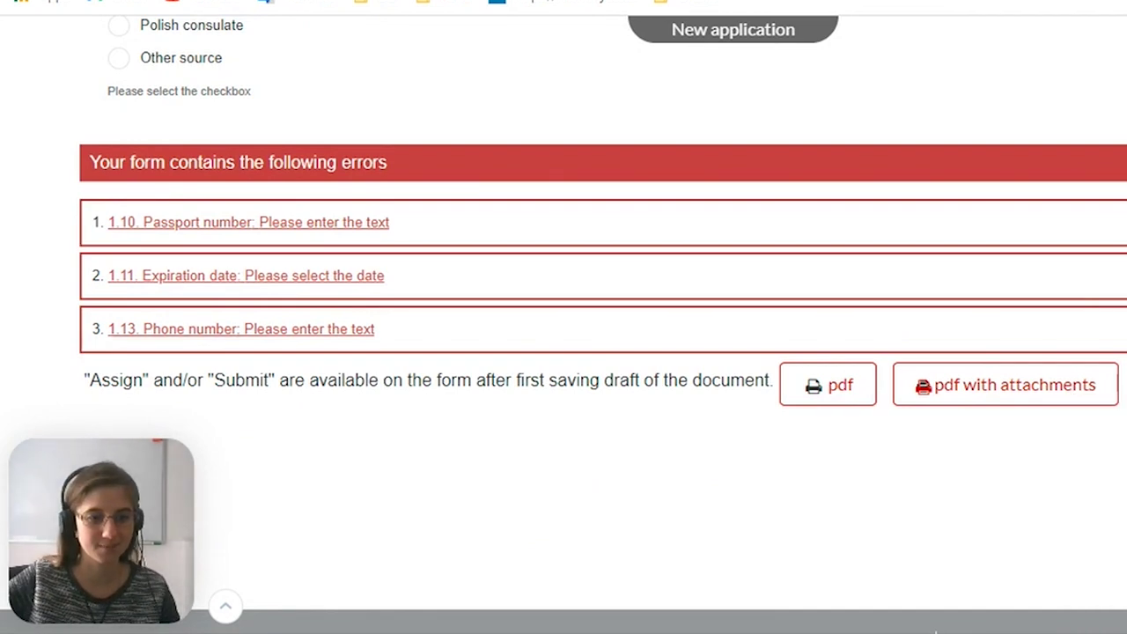
pyautogui.scroll(1, 564, 317)
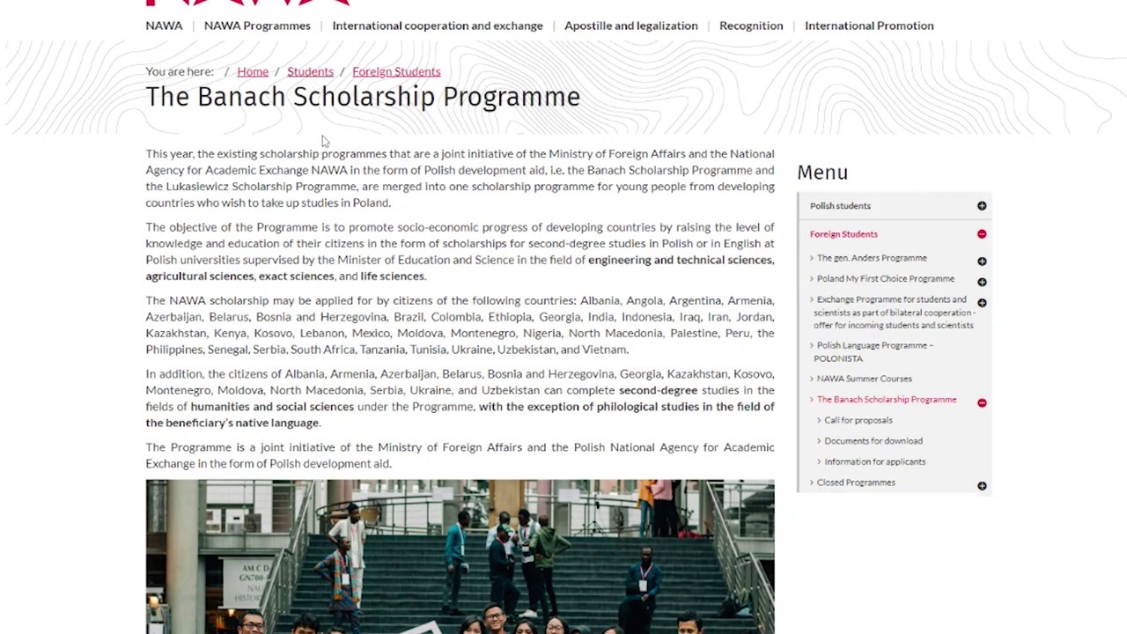
pyautogui.scroll(-3, 564, 352)
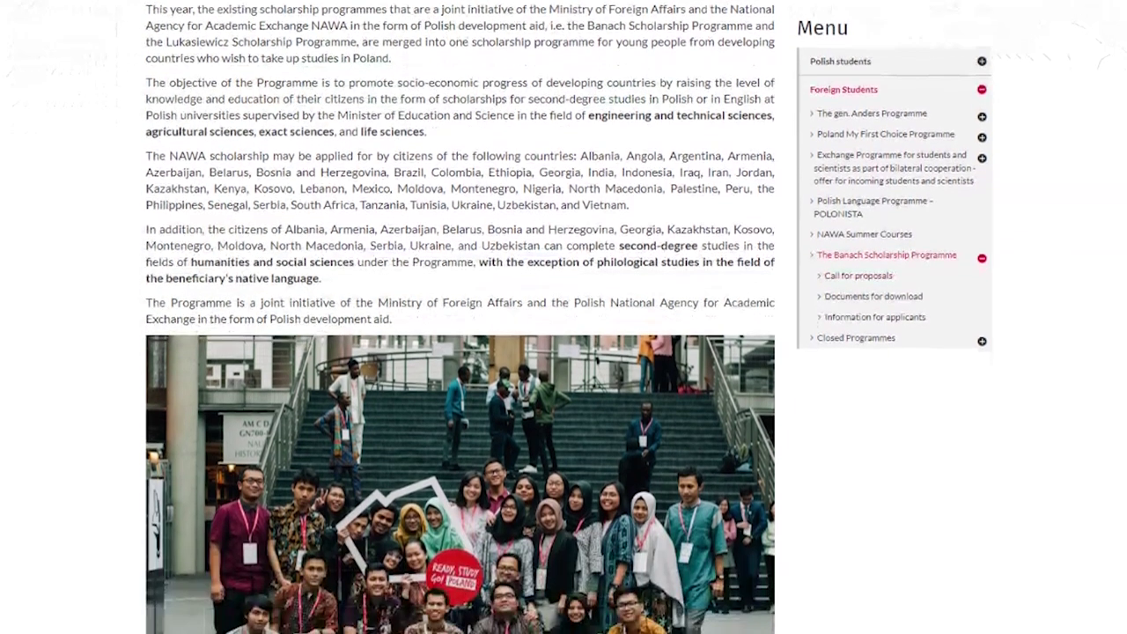
pyautogui.scroll(-3, 564, 352)
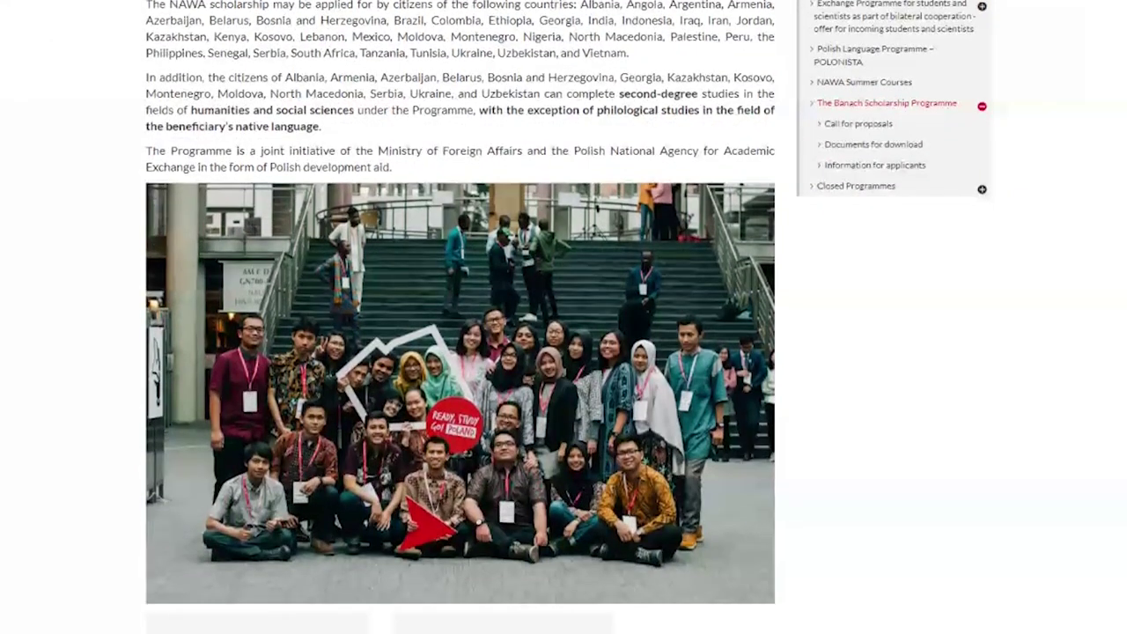
pyautogui.scroll(-1, 564, 352)
pyautogui.scroll(-1, 563, 352)
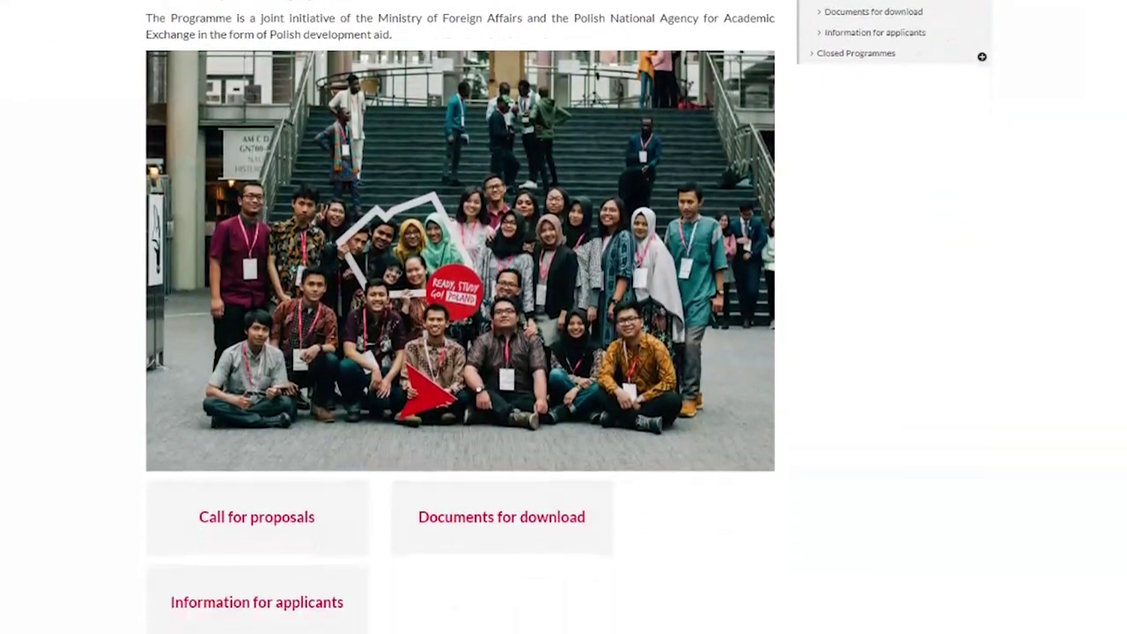